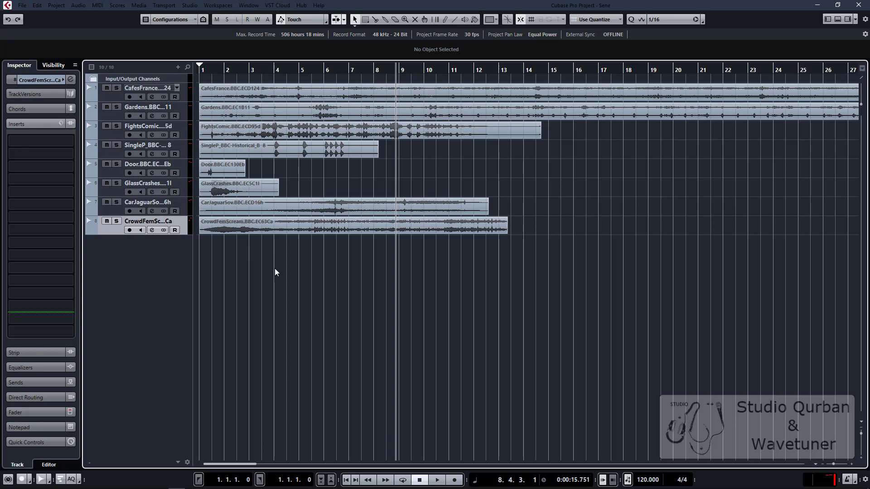
Step: Solo the CafesFrance track and listen to several passages along its clip
scroll(274, 269, down, 1)
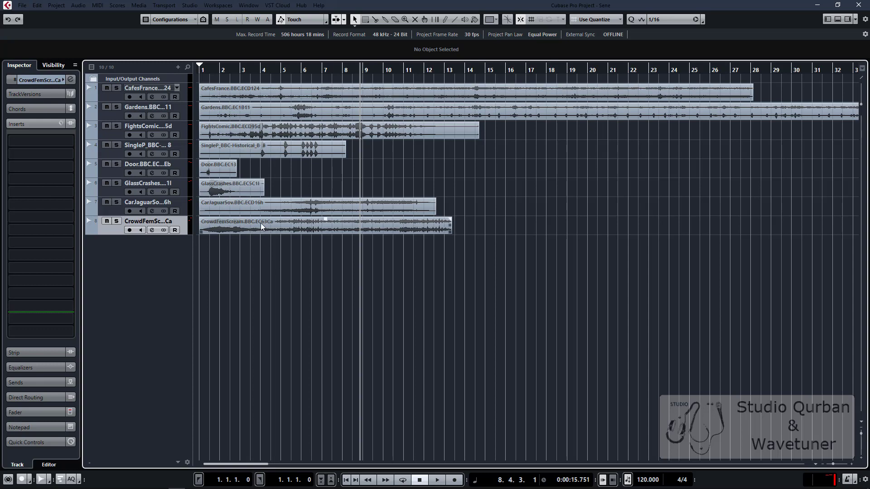
click(113, 96)
click(116, 88)
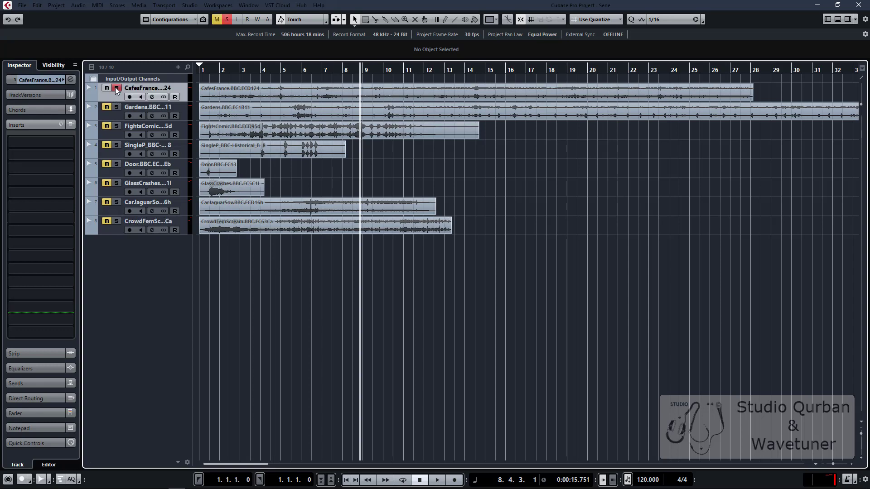
key(space)
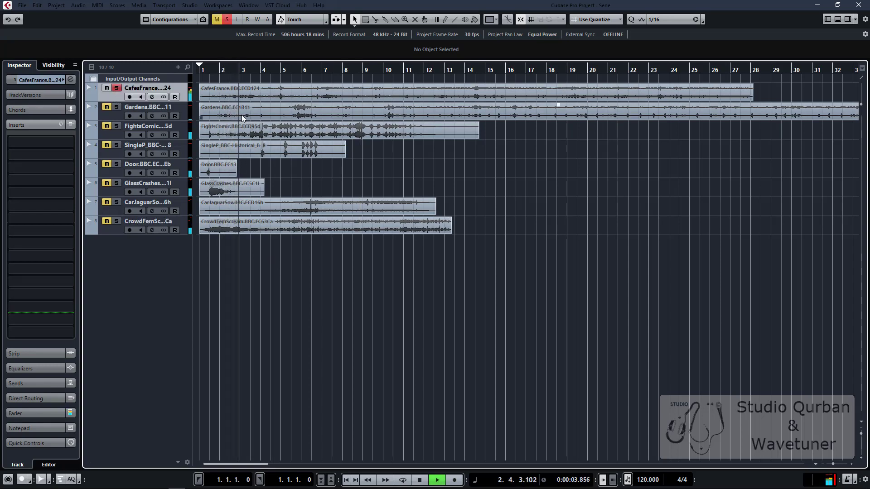
click(391, 254)
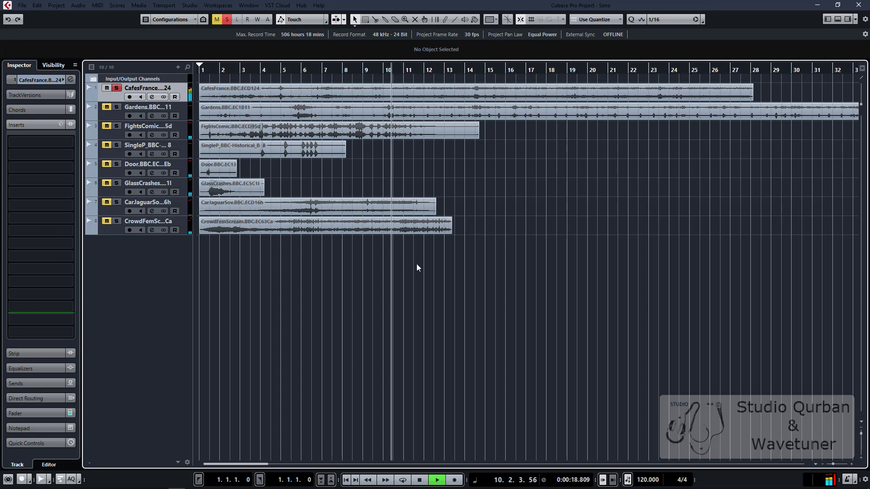
click(511, 251)
click(587, 226)
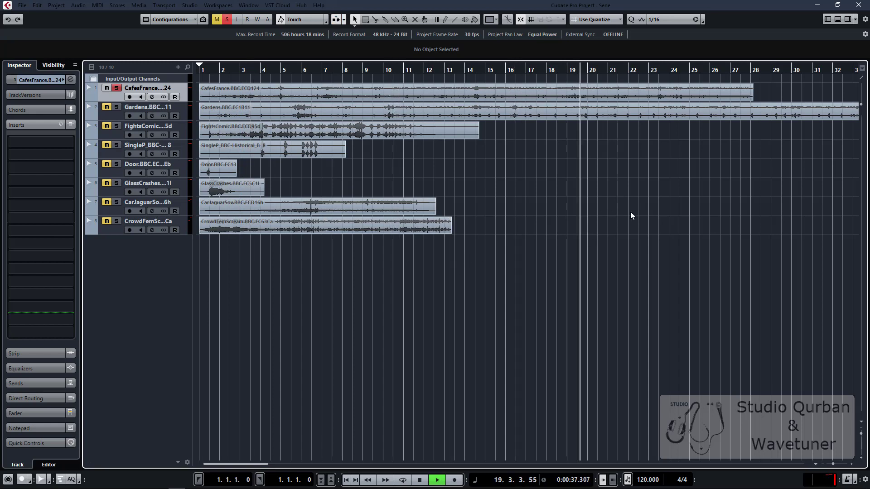
click(654, 207)
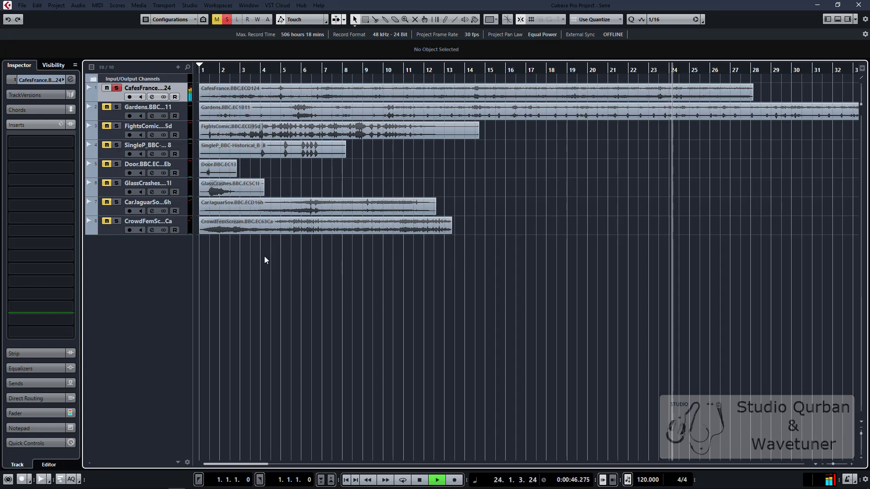
key(space)
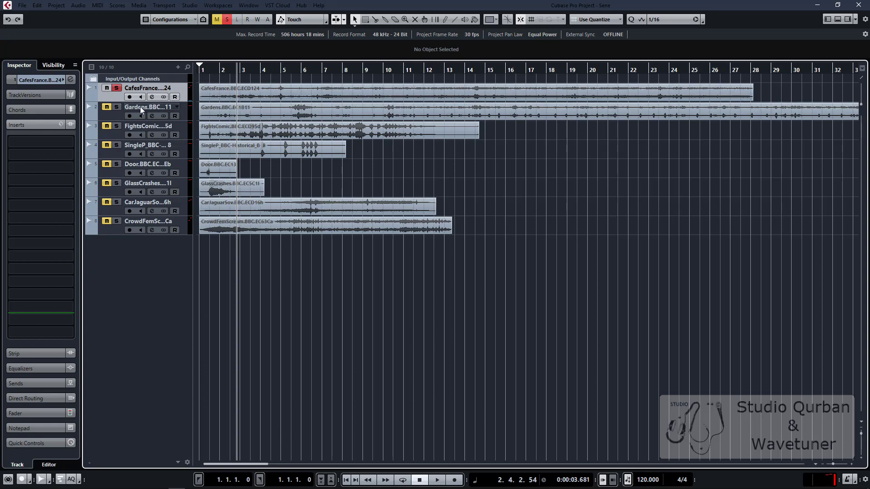
Step: Solo the Gardens track and listen to part of its ambience clip
click(114, 115)
key(space)
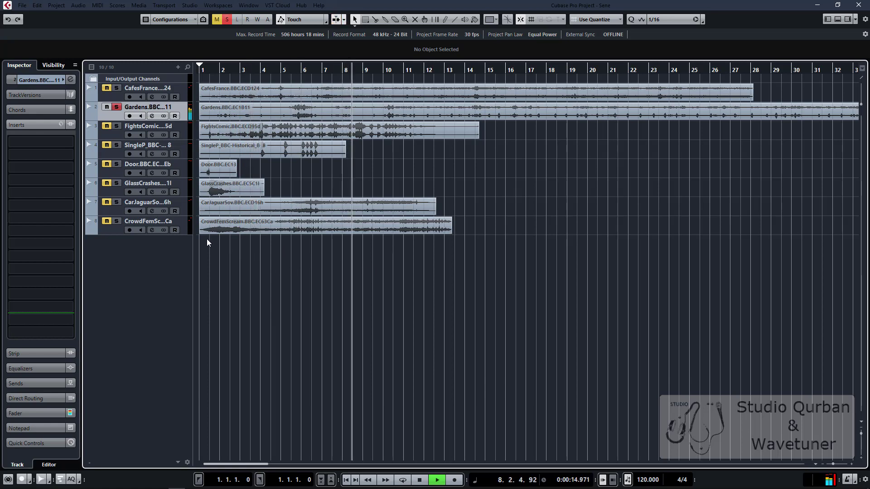
key(space)
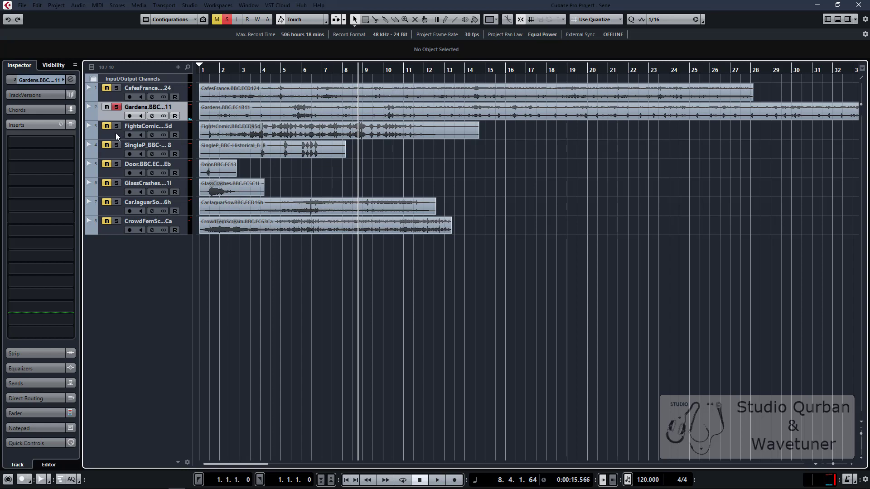
Step: Solo the FightsComic track and listen to its clip from around bar 2
click(115, 132)
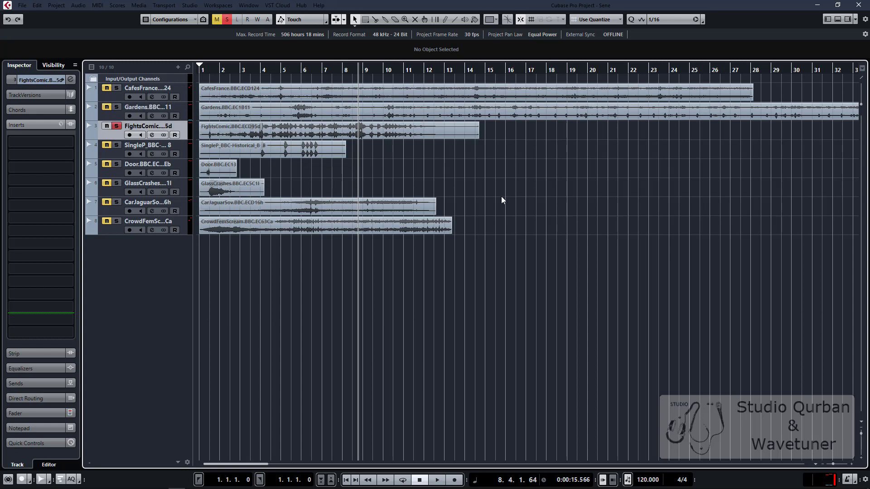
click(526, 186)
click(226, 266)
key(space)
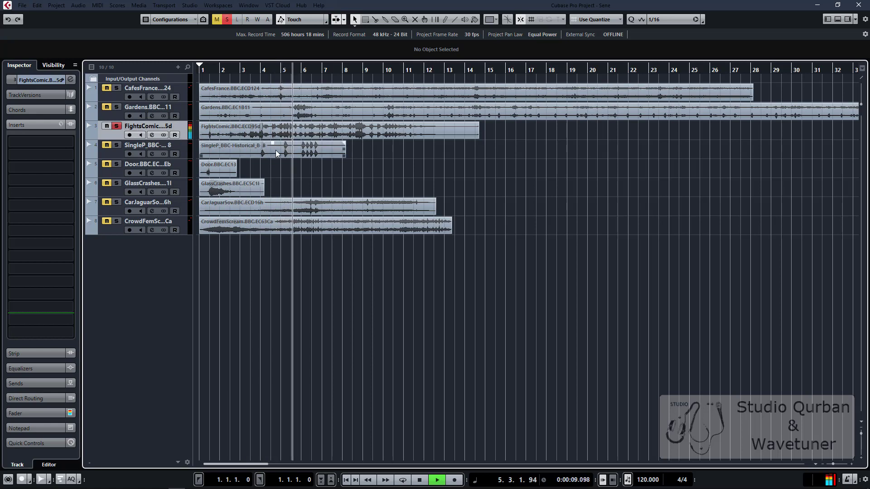
key(space)
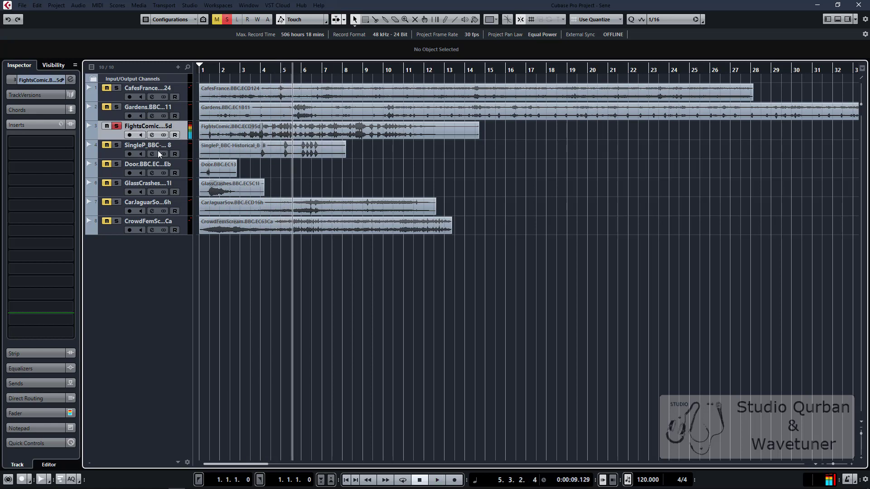
Step: Solo the SingleP_BBC-Historical track and listen to its clip from just before bar 4
click(118, 152)
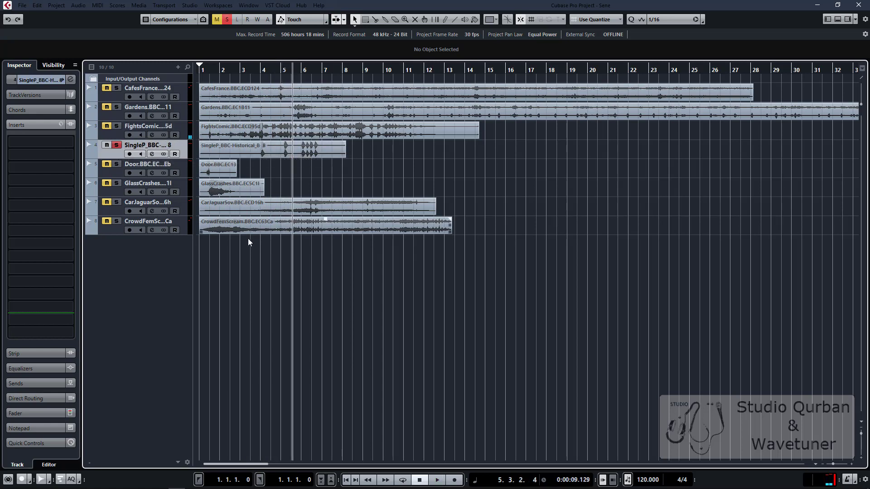
click(259, 269)
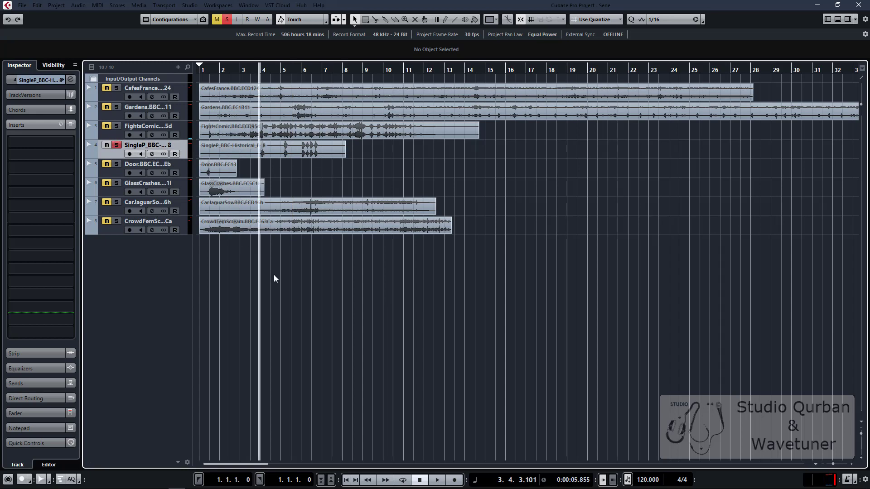
key(space)
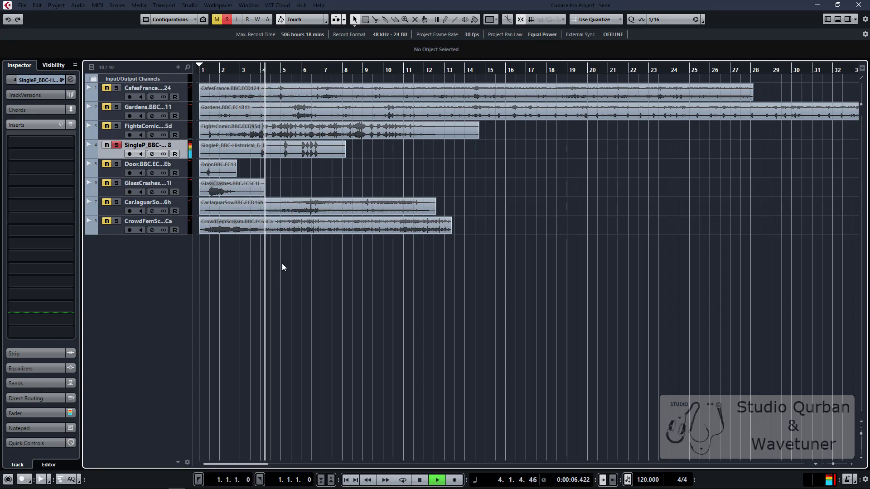
key(space)
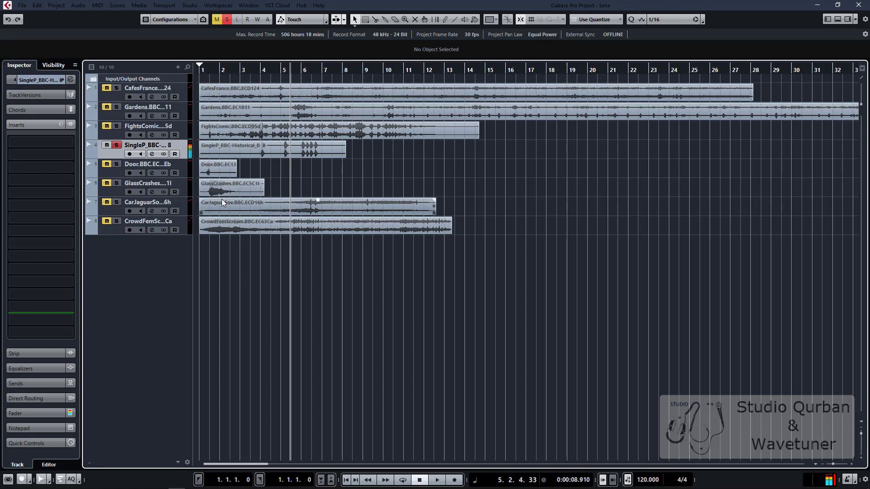
Step: Solo the Door track and listen to the door sound near the start of its clip
click(115, 172)
click(206, 252)
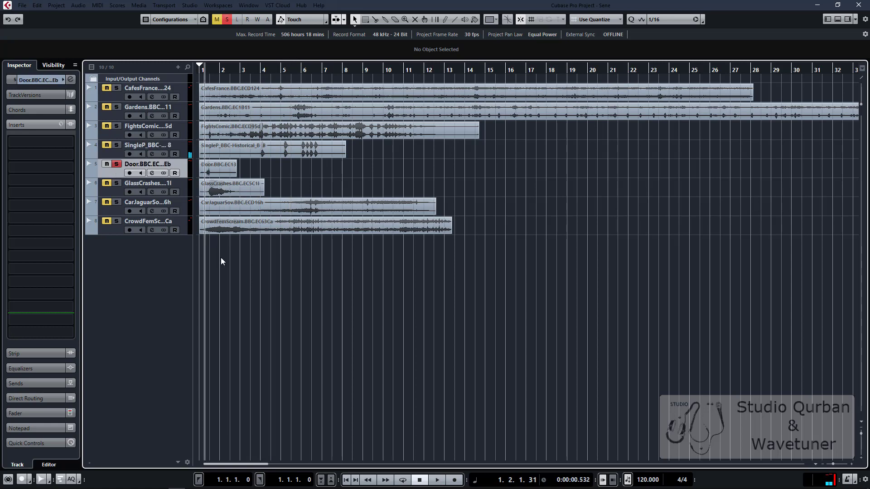
key(space)
key(space)
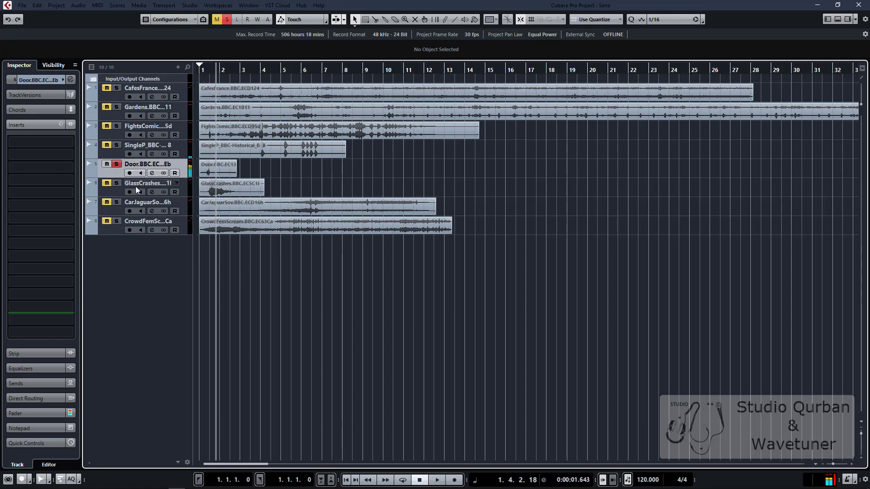
Step: Solo the GlassCrashes track and listen to the crash near the start of its clip
click(118, 191)
click(207, 251)
key(space)
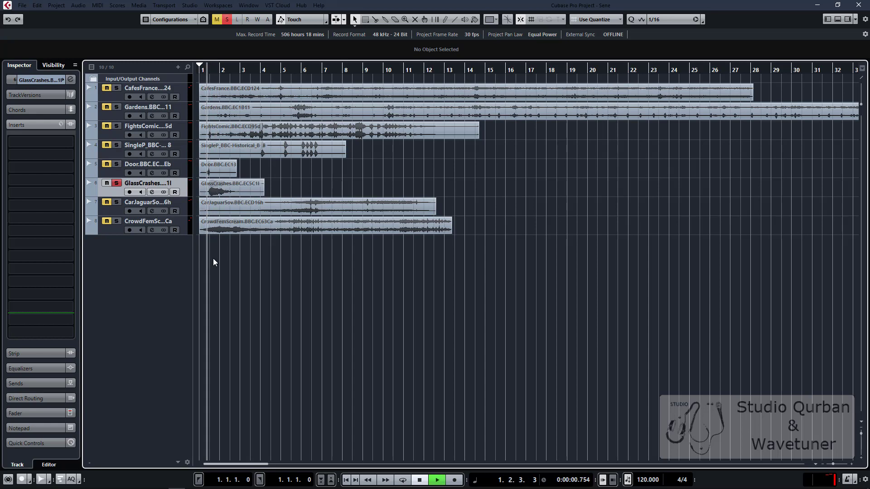
key(space)
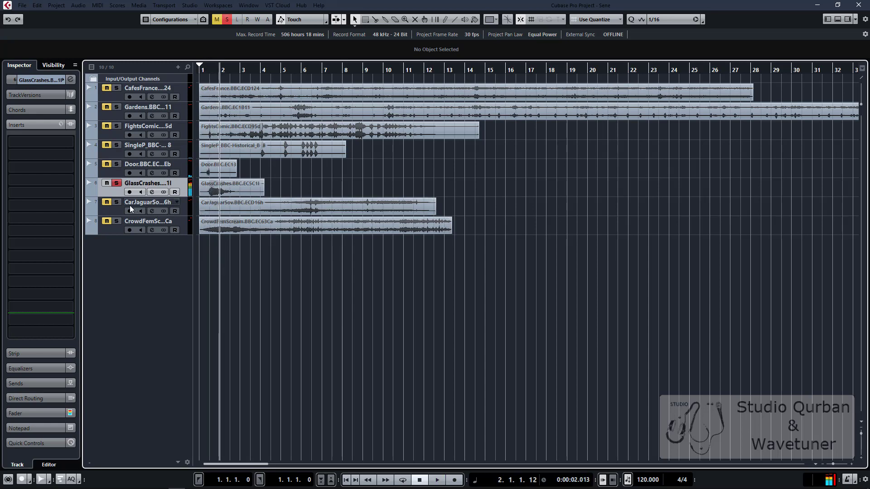
Step: Solo the CarJaguarSov track and listen to its clip from around bar 4
click(115, 207)
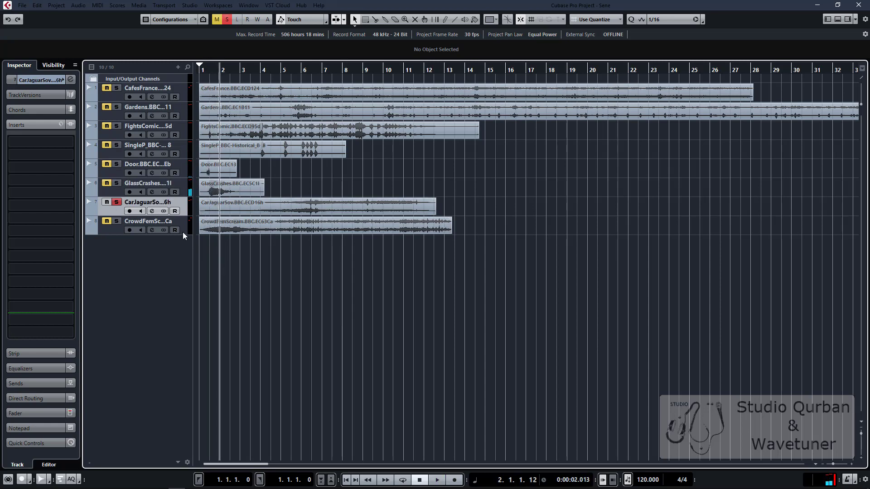
click(270, 257)
key(space)
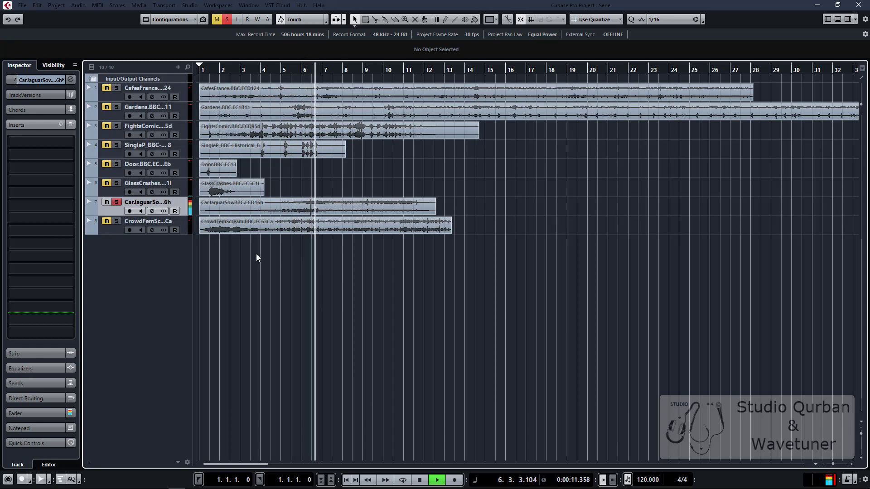
key(space)
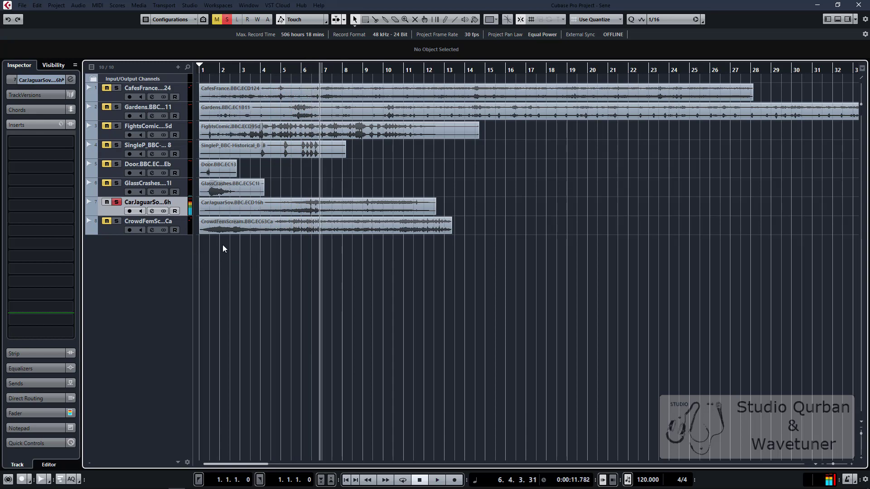
Step: Solo the CrowdFemScream track and listen to its clip from the project start
click(113, 229)
key(period)
key(space)
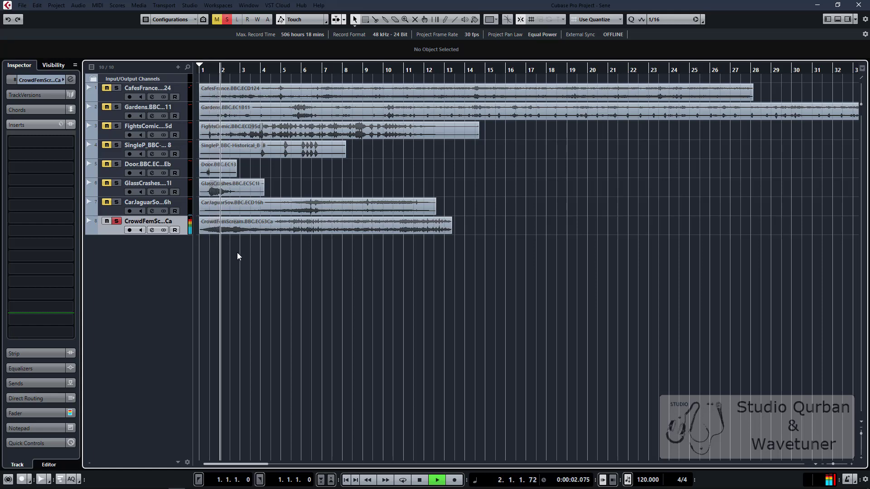
key(space)
Step: Turn off solo on the CrowdFemScream track so all tracks can play together
key(g)
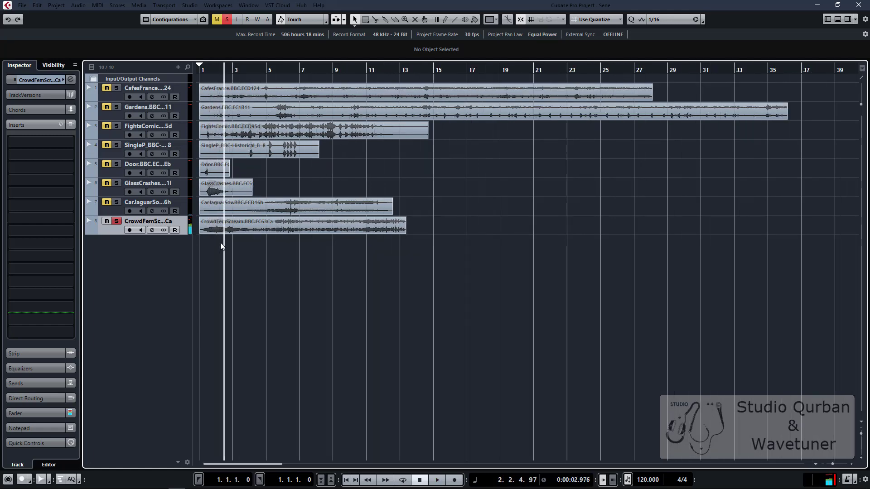
key(g)
click(116, 221)
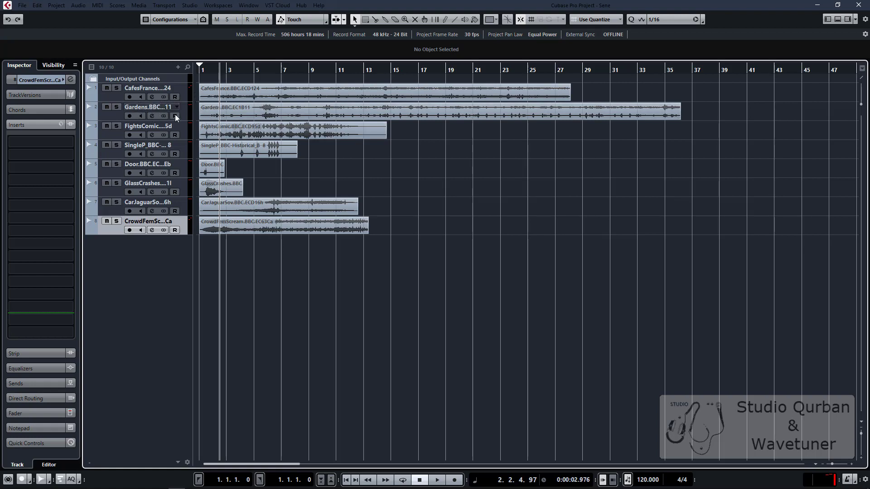
Step: Move the fights, SingleP, glass, car and crowd clips to 34.3.4, the Door clip to about bar 30, and CafesFrance to about bar 28
drag(341, 304, 227, 127)
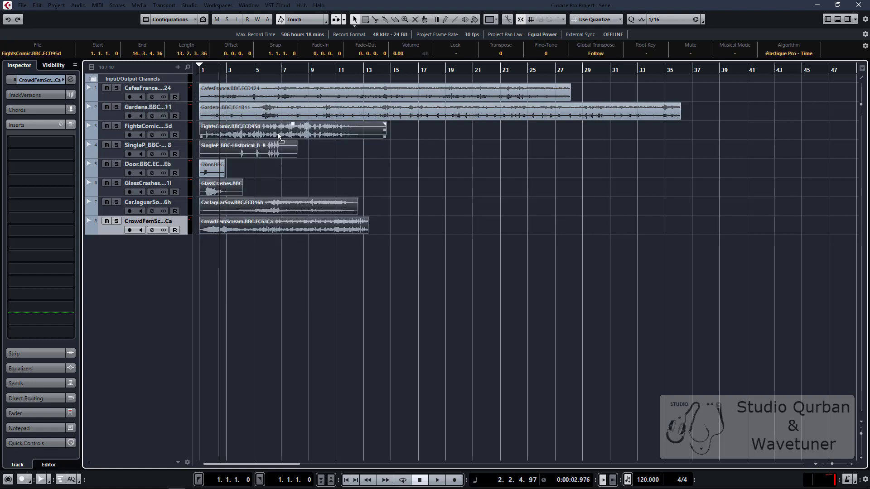
drag(279, 135, 740, 133)
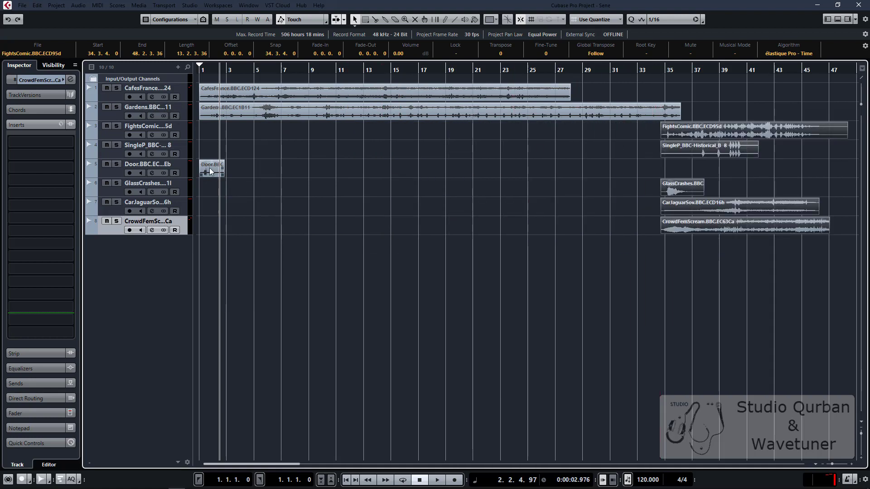
drag(211, 171, 608, 171)
drag(266, 98, 645, 96)
Step: Listen to the Gardens clip from around bar 2 and again from around bar 5
click(214, 130)
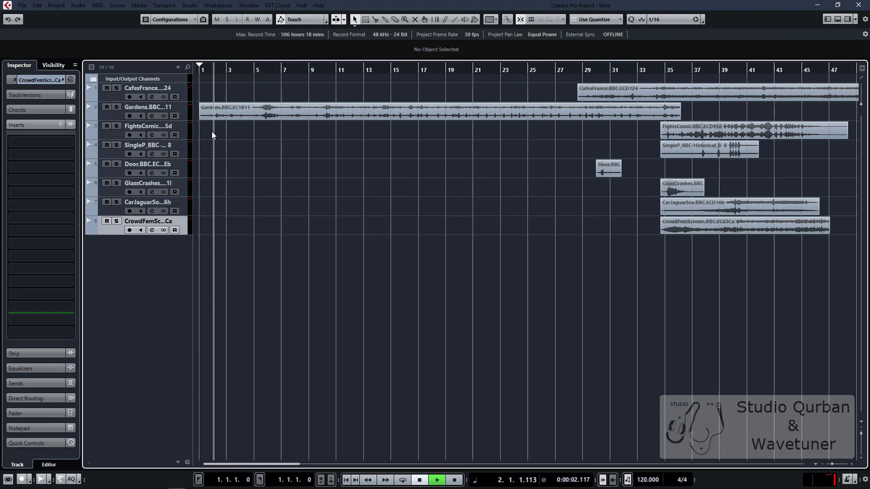
key(space)
scroll(230, 134, up, 2)
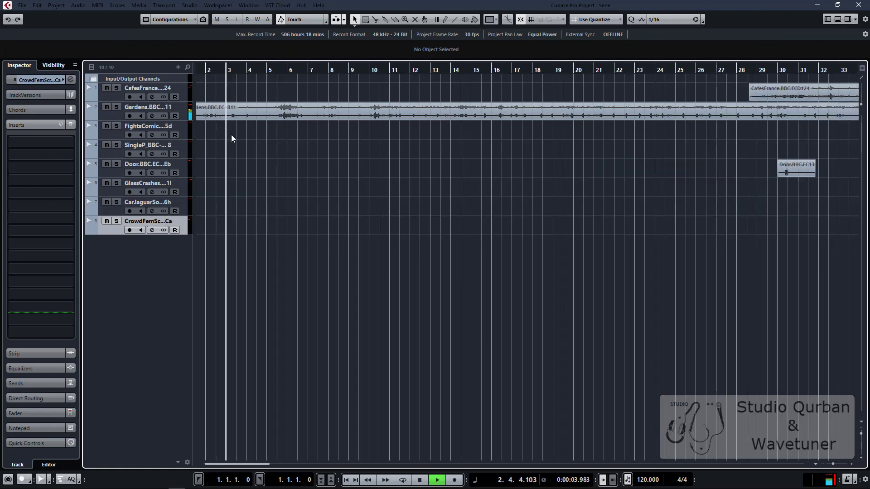
scroll(228, 132, down, 3)
click(117, 115)
key(space)
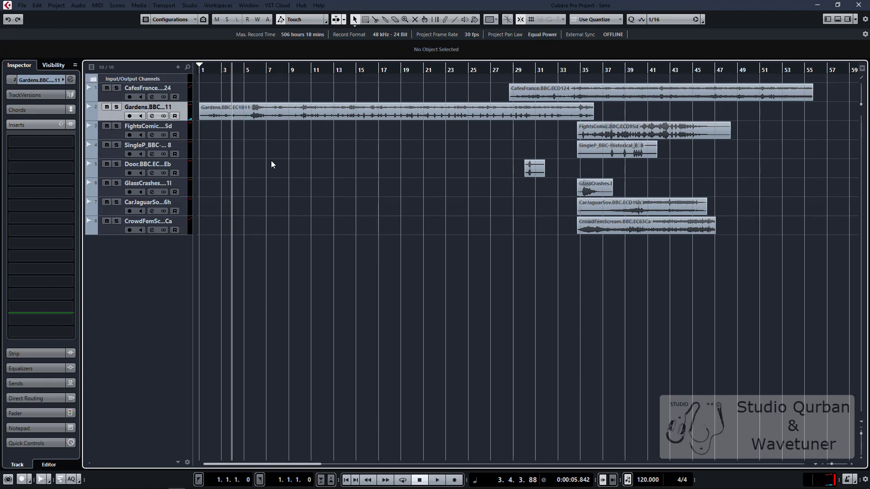
click(246, 126)
key(space)
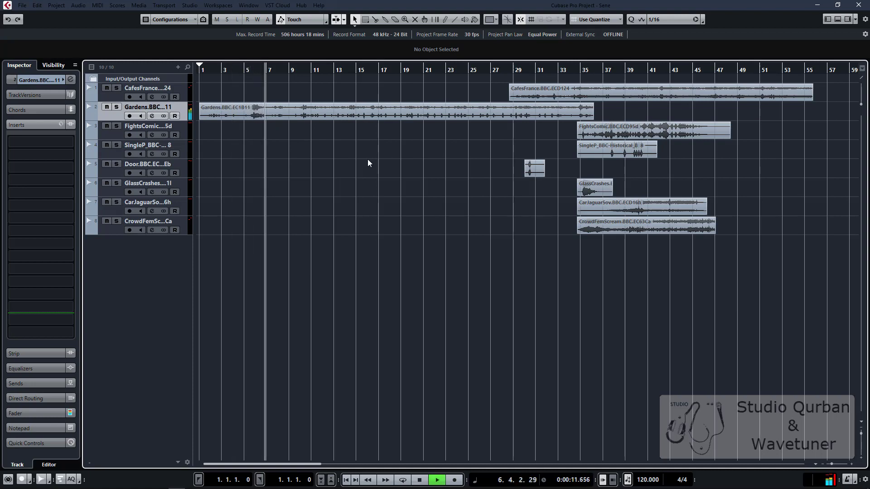
key(space)
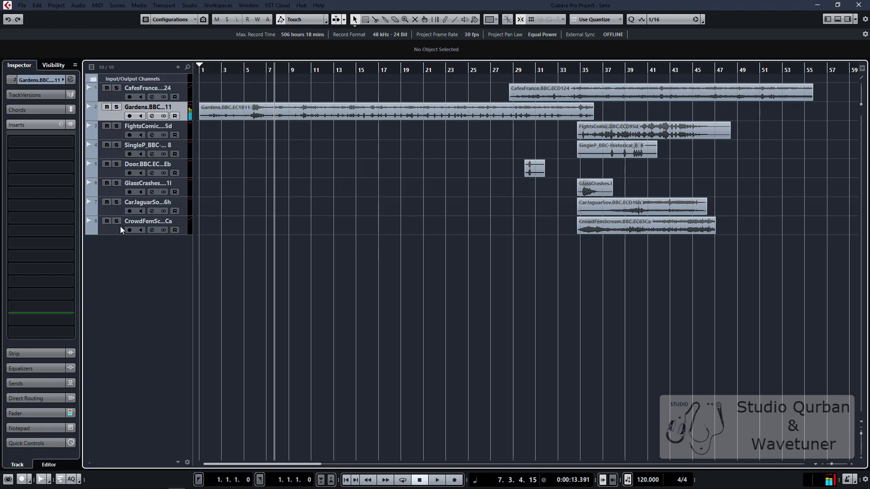
Step: Move the CarJaguarSov clip to start at bar 9 and the Door clip to start at 22.1.4
click(115, 207)
drag(610, 213, 334, 206)
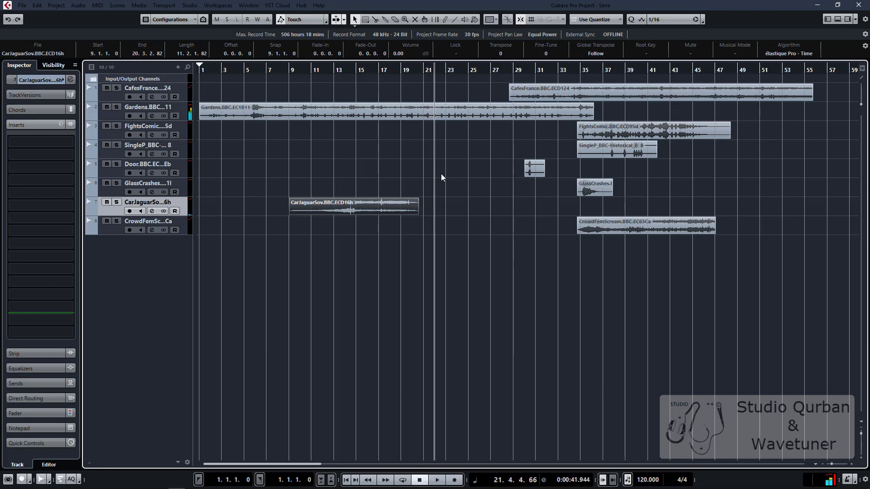
drag(530, 168, 445, 170)
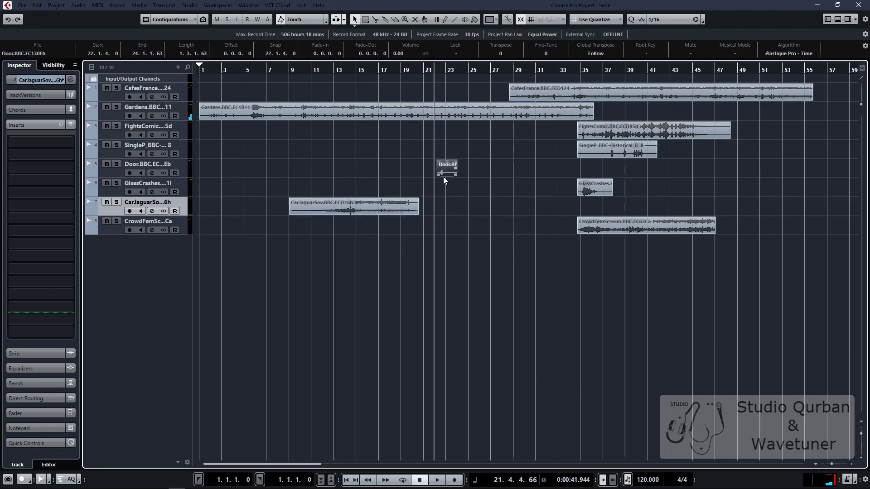
Step: Listen to the Door clip over the garden ambience around bar 22
scroll(443, 184, up, 3)
scroll(443, 187, up, 2)
key(space)
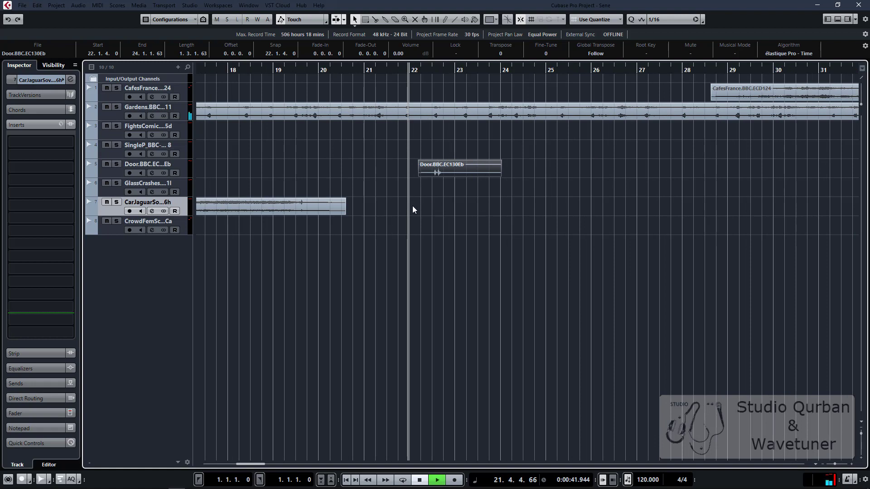
scroll(455, 210, down, 2)
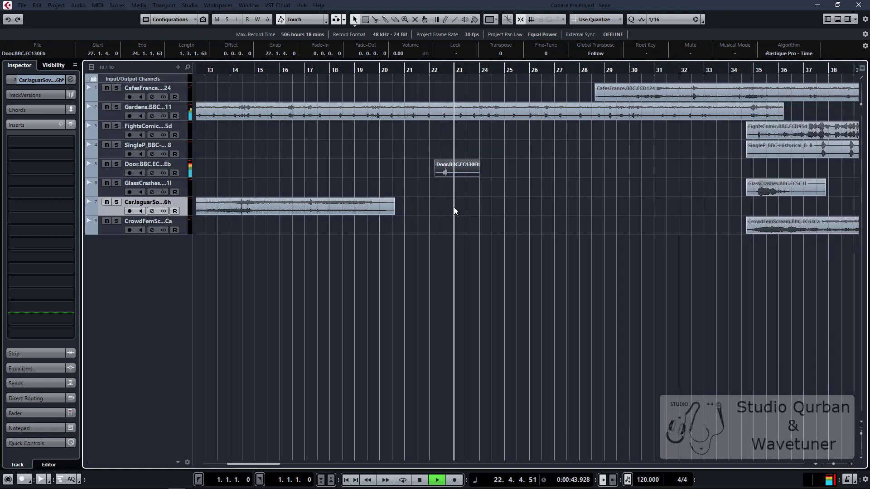
click(438, 149)
key(space)
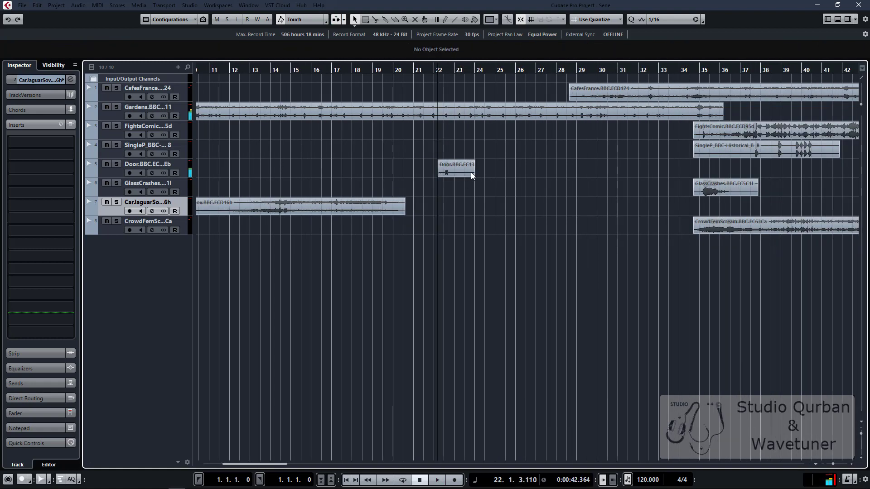
Step: Split the Gardens clip before bar 23, delete the remainder, and end it at 23.1.3 with a fade-out of 0.1.3.74
scroll(447, 150, up, 2)
alt+click(451, 113)
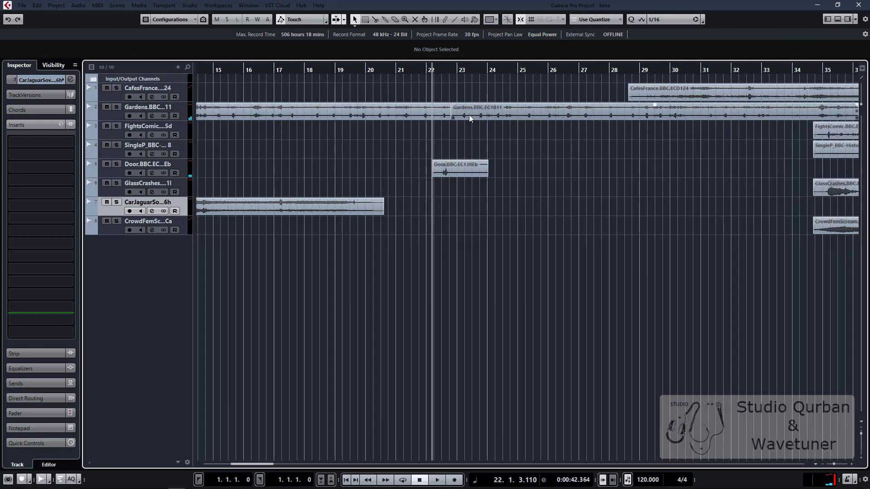
click(470, 116)
key(Delete)
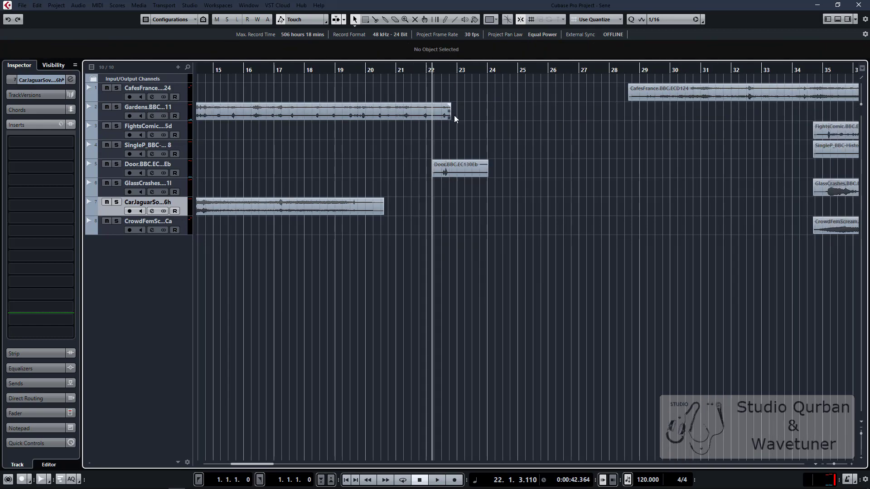
drag(448, 118, 444, 111)
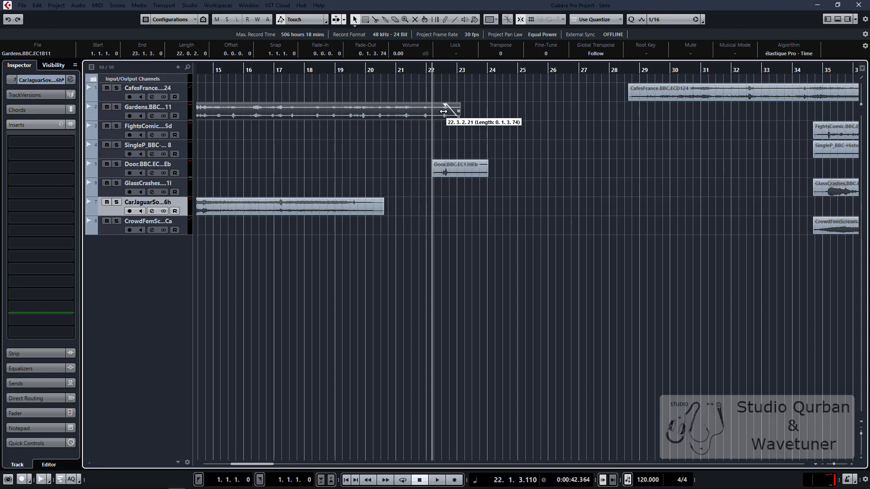
Step: Move the CafesFrance clip to start at 22.3.1 and play the transition from about 21.4.2
drag(636, 96, 456, 100)
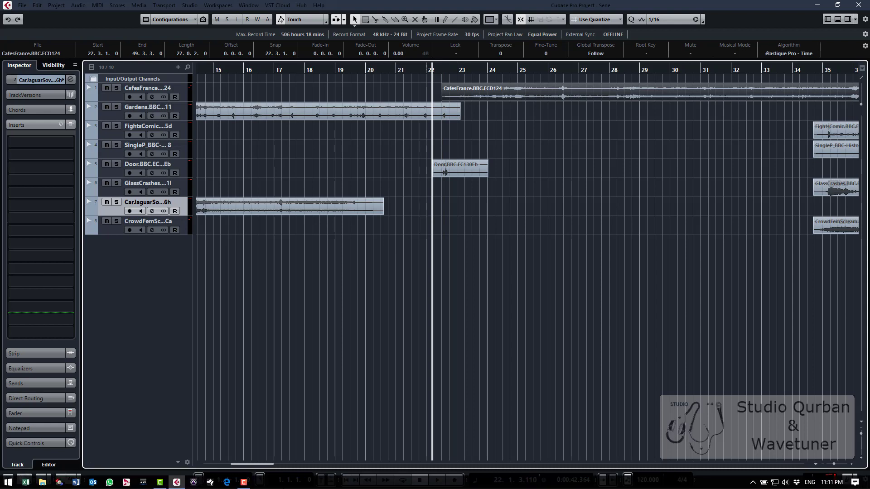
click(243, 485)
click(829, 460)
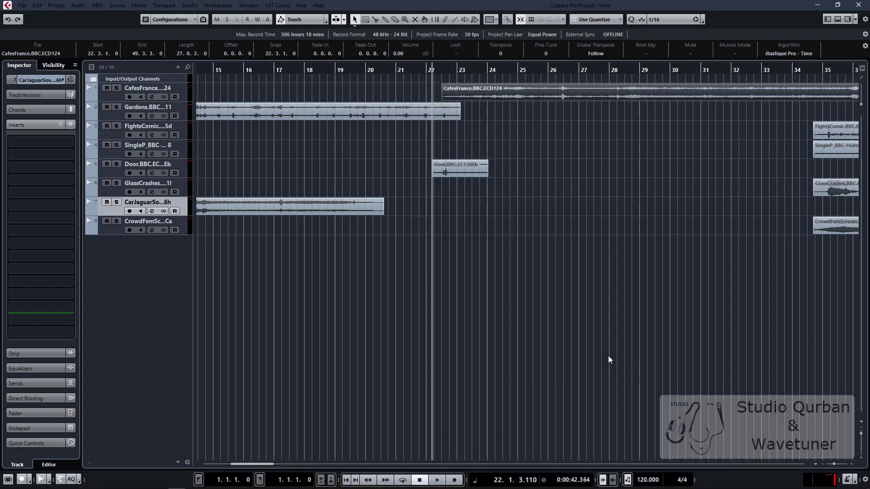
click(421, 150)
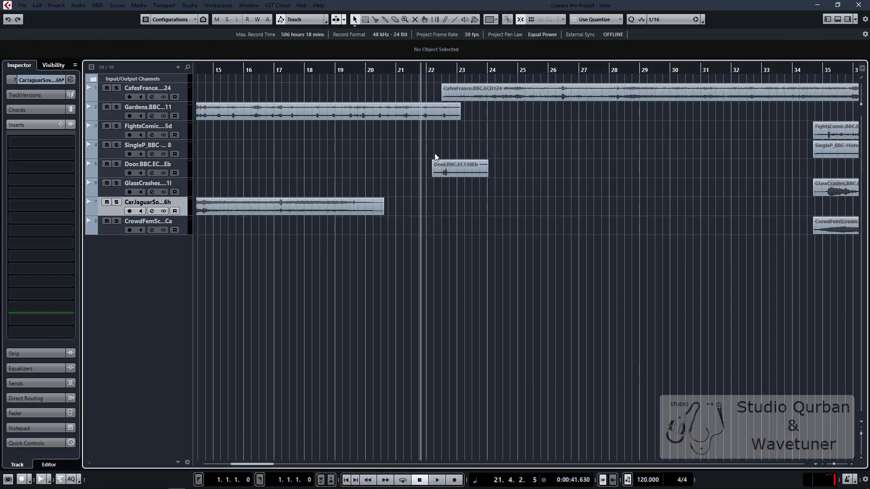
key(space)
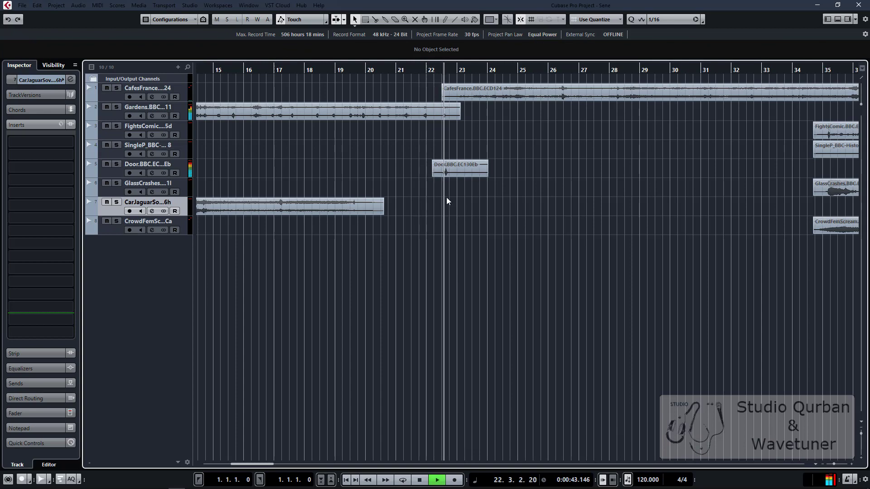
key(space)
Step: Move the CafesFrance clip to start at 22.3.4 and shorten the Gardens clip to end at 22.4.3
scroll(450, 129, up, 1)
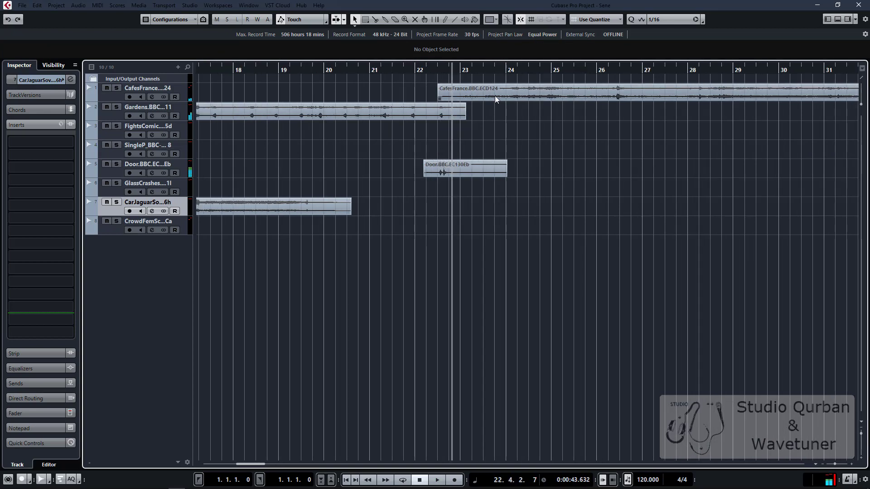
drag(446, 97, 454, 96)
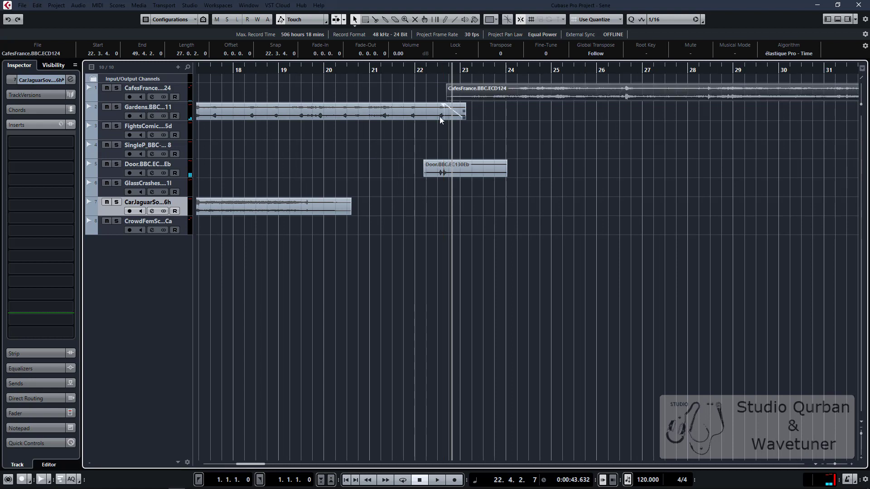
click(430, 139)
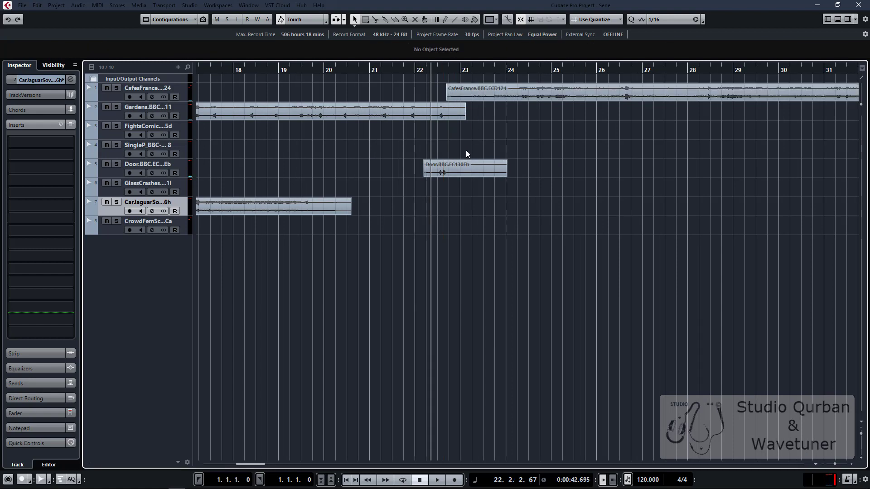
drag(464, 118, 454, 123)
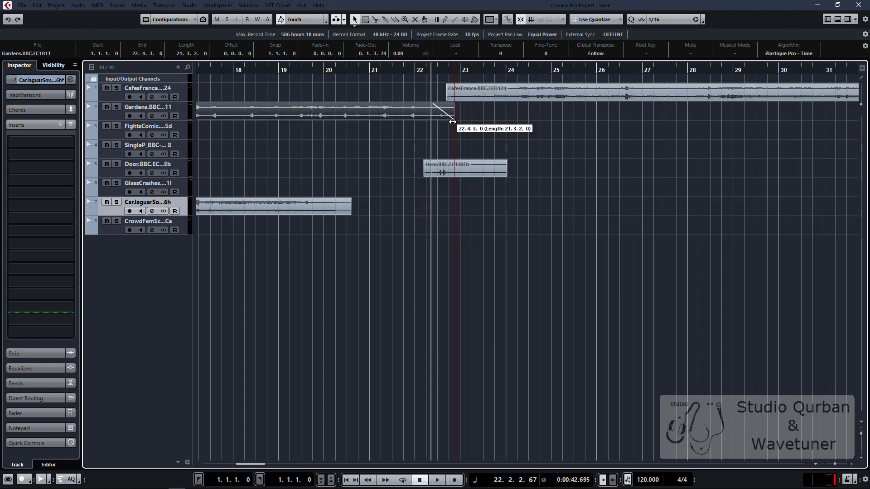
Step: Move the Door clip to start at 22.1.3 and play the transition from about 21.3.4
click(401, 135)
click(441, 175)
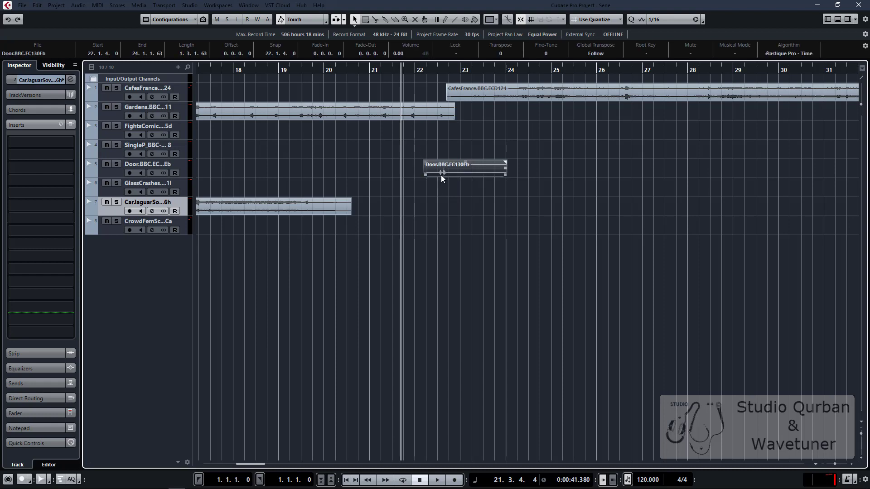
drag(440, 175, 438, 176)
key(space)
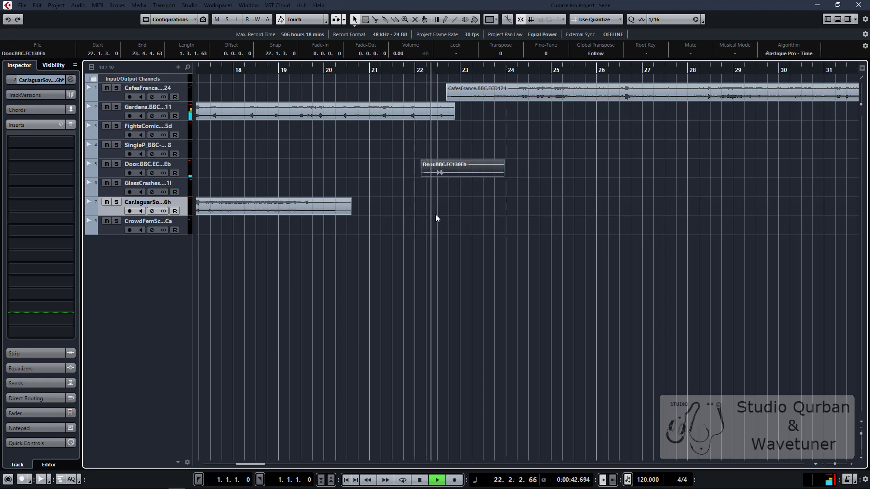
Step: Trim the beginning of the CafesFrance clip and move the clip to start at about 22.3
click(459, 95)
drag(457, 95, 453, 95)
key(space)
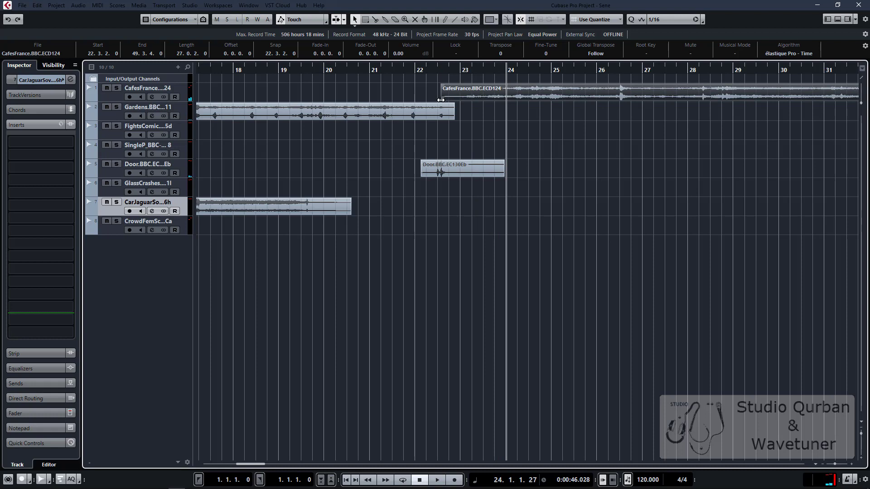
mouse_move(440, 99)
mouse_down()
mouse_move(468, 98)
mouse_move(453, 99)
mouse_up()
Step: Play the door transition from the Gardens clip into CafesFrance, starting at bar 22
click(415, 89)
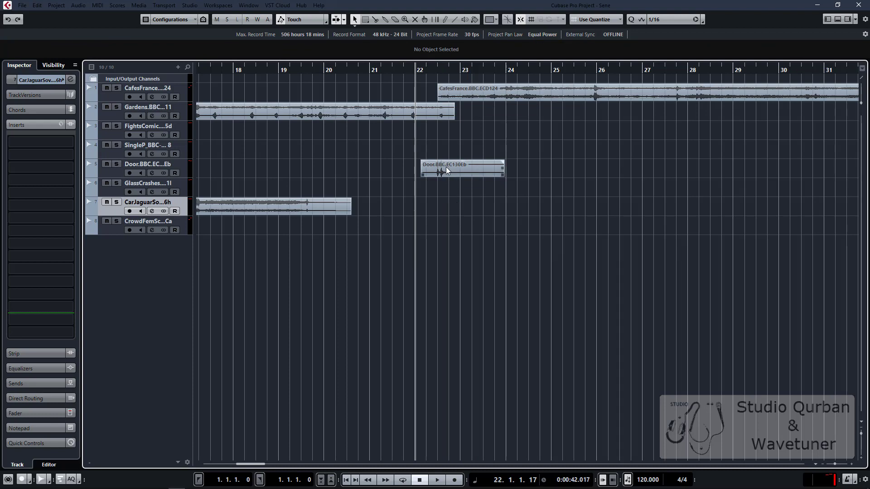
key(space)
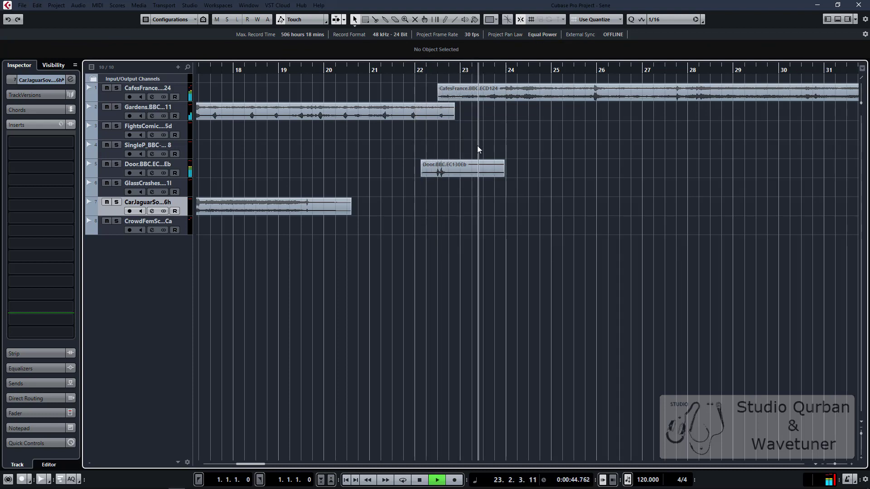
scroll(431, 138, down, 2)
key(space)
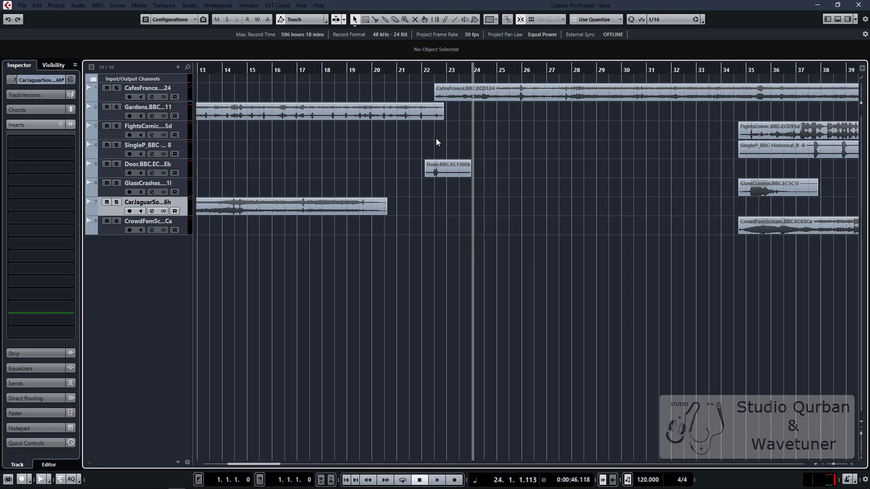
Step: Listen to the CafesFrance ambience from about bar 24 to bar 32 with the view following playback
scroll(436, 138, right, 3)
key(space)
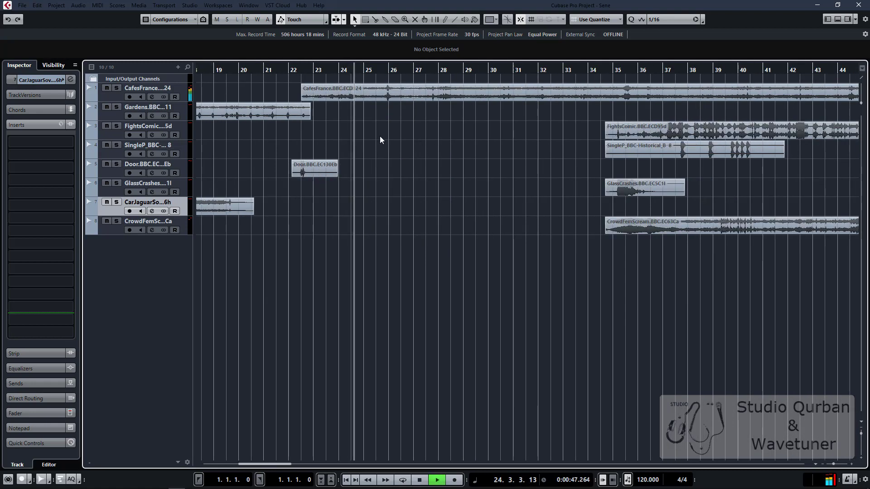
key(space)
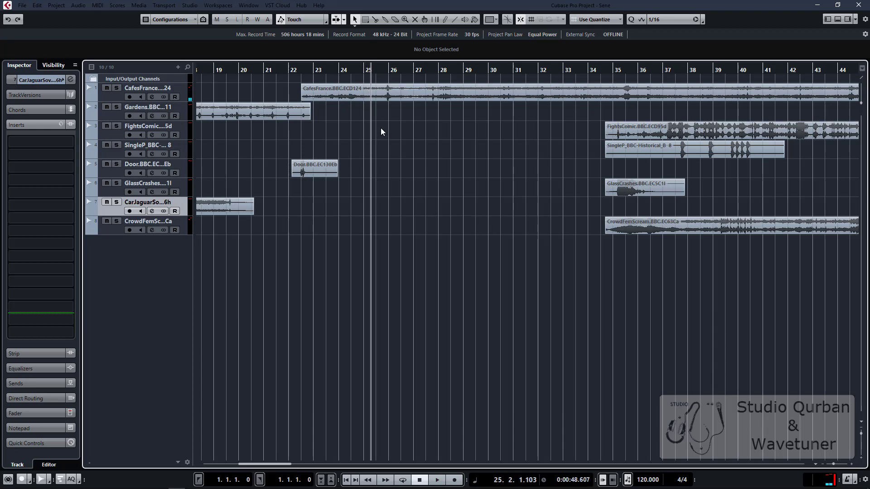
key(space)
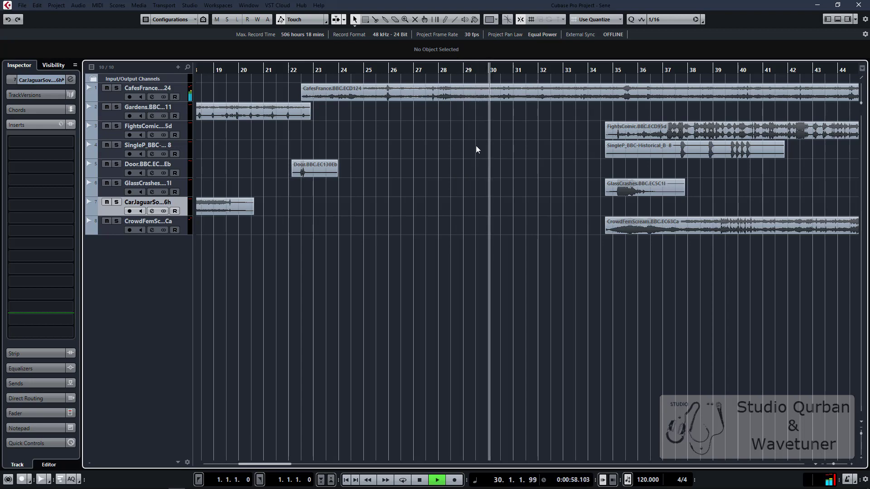
key(f)
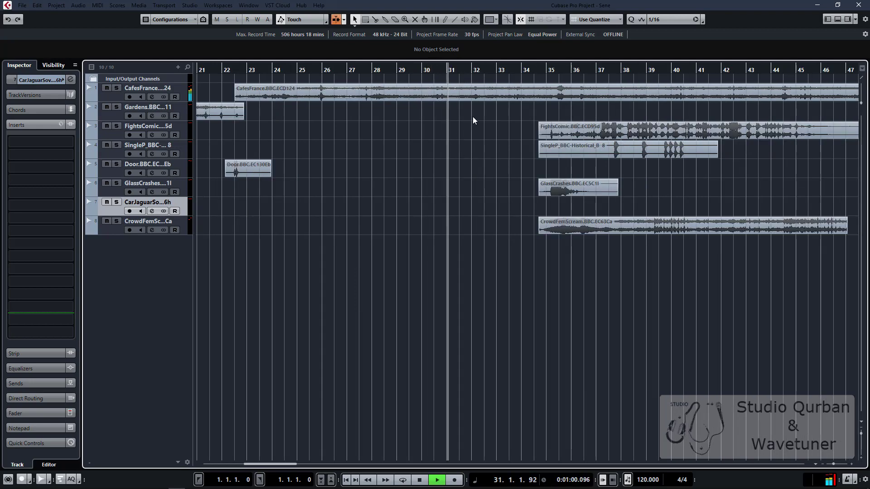
key(g)
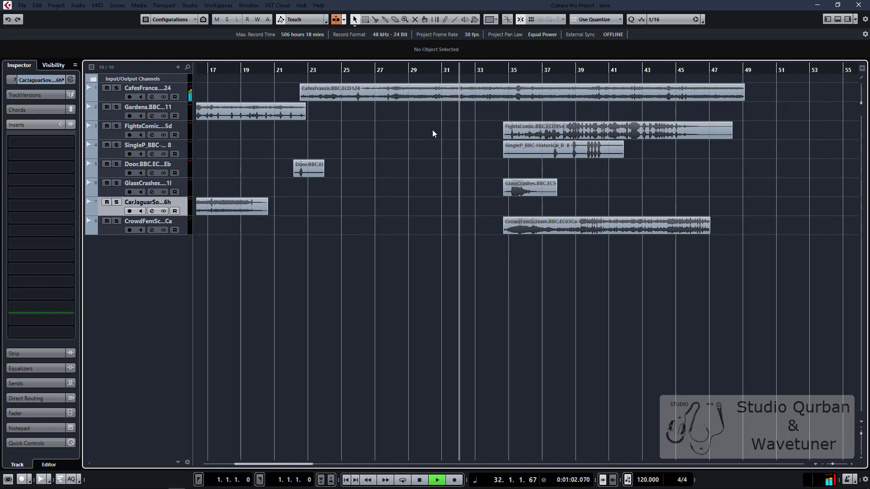
key(space)
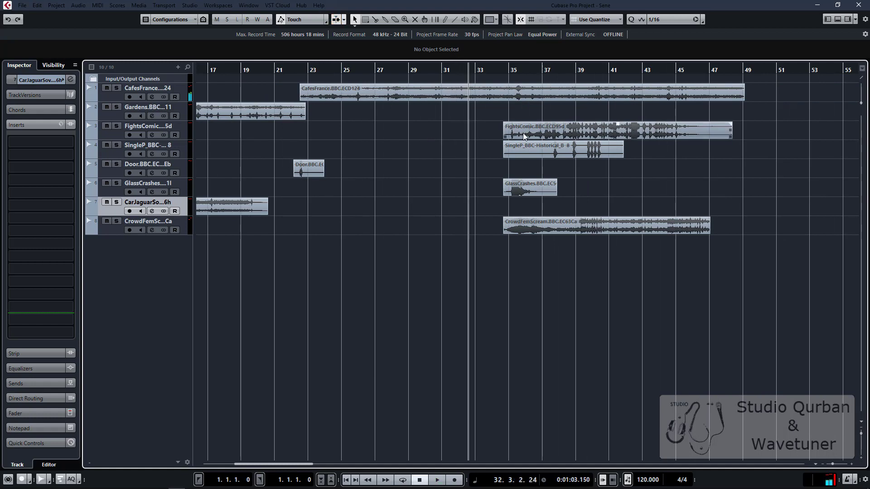
Step: Move the FightsComic clip to start at about 32.2 and the SingleP, GlassCrashes and CrowdFemScream clips to about 42.3
drag(523, 133, 502, 135)
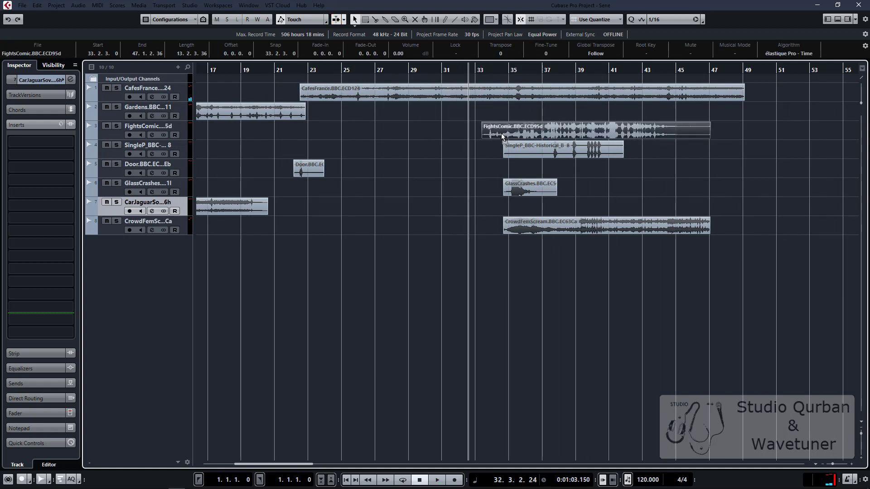
drag(594, 278, 642, 153)
scroll(502, 154, up, 2)
drag(503, 131, 465, 134)
Step: Listen to the FightsComic clip over the café ambience from about bar 30 with the view following playback
click(363, 133)
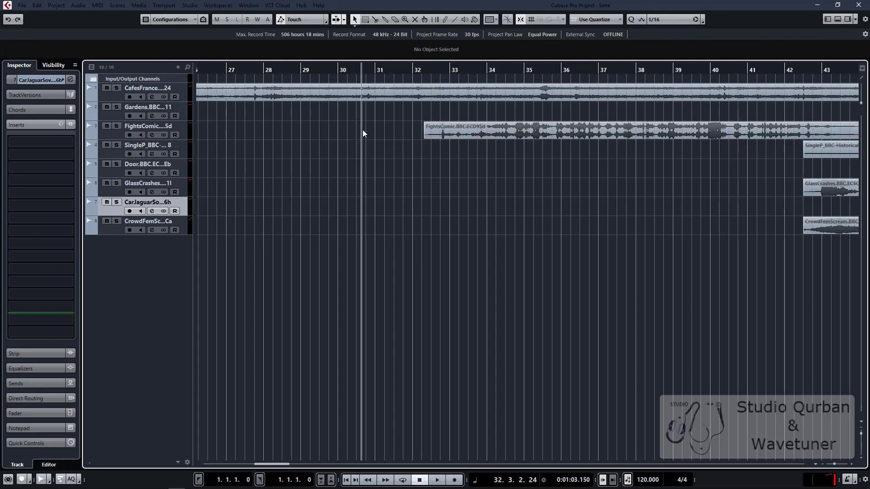
scroll(387, 160, down, 2)
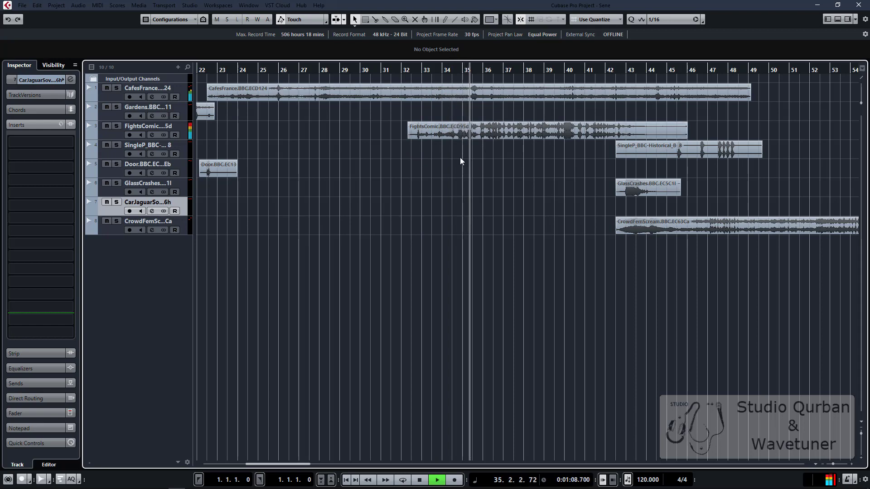
key(f)
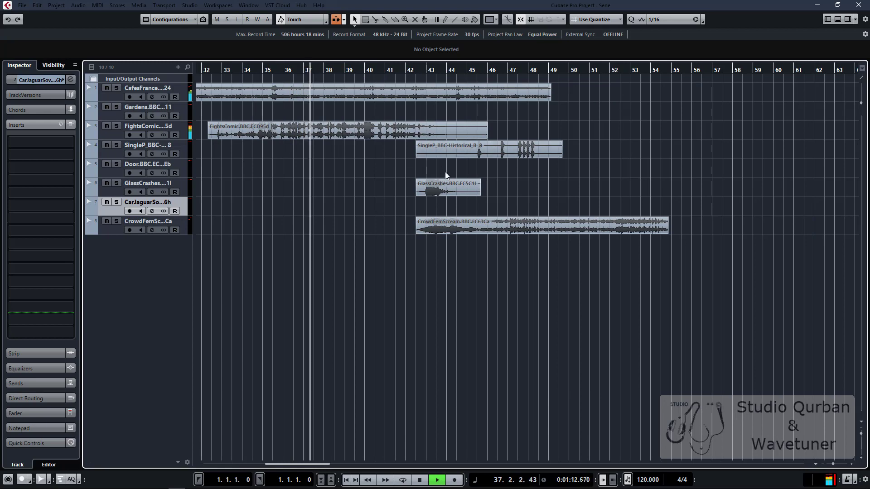
Step: Move the GlassCrashes and CrowdFemScream clips to start at 49.3.1 and the SingleP clip to start at 42.4.2
drag(490, 274, 573, 187)
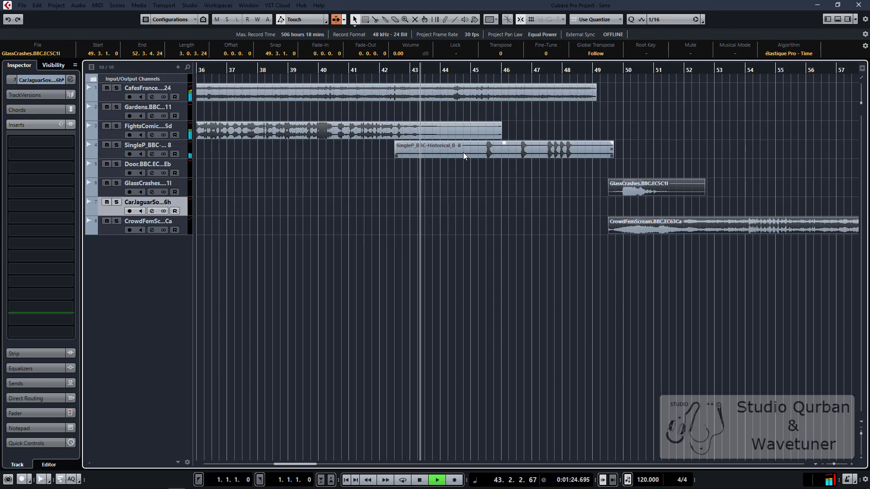
click(484, 150)
mouse_move(484, 149)
mouse_down()
mouse_move(520, 151)
mouse_move(459, 151)
mouse_move(487, 147)
mouse_up()
key(space)
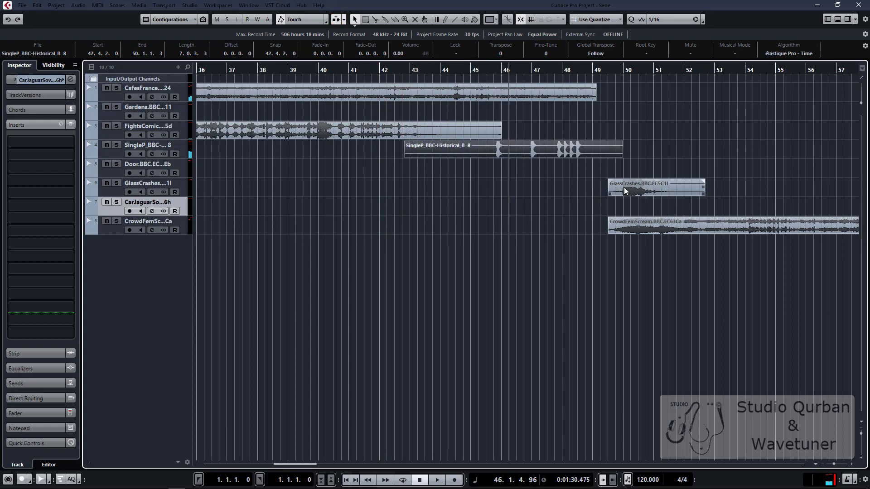
Step: Move the GlassCrashes clip to start at 45.2.4, lining its crash up with the first SingleP burst
drag(624, 187, 541, 188)
key(h)
key(h)
key(h)
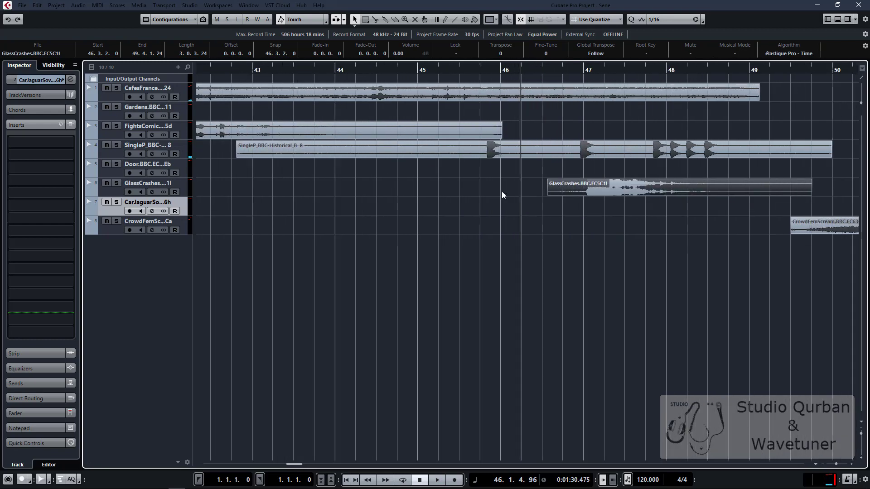
drag(602, 188, 496, 191)
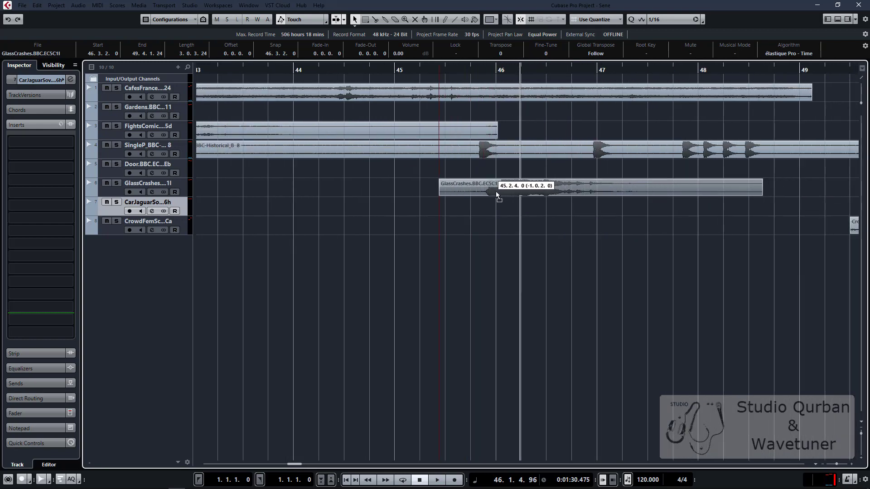
Step: Play the scene from about bar 43 to check the GlassCrashes clip against the SingleP bursts
key(g)
key(g)
key(g)
key(g)
click(428, 185)
key(space)
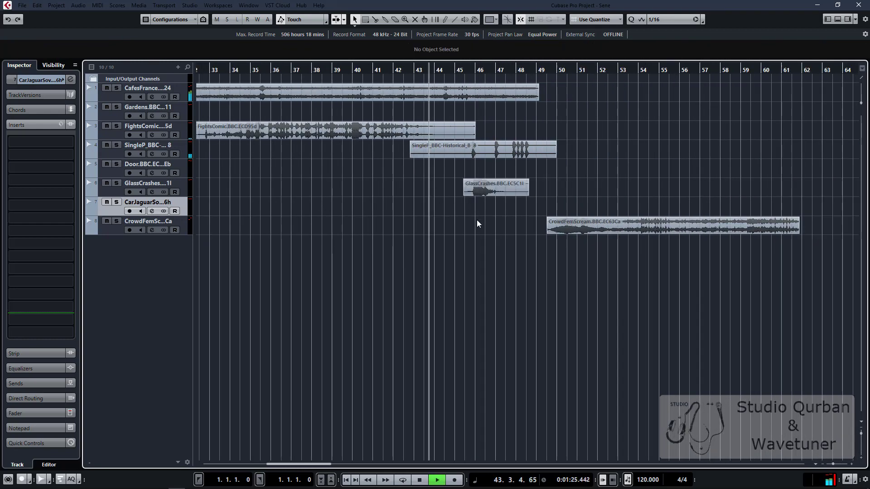
Step: Move the GlassCrashes clip one sixteenth later so that it starts at 45.3.1
key(h)
key(h)
click(486, 188)
mouse_move(486, 188)
mouse_down()
mouse_move(500, 194)
mouse_move(493, 197)
mouse_up()
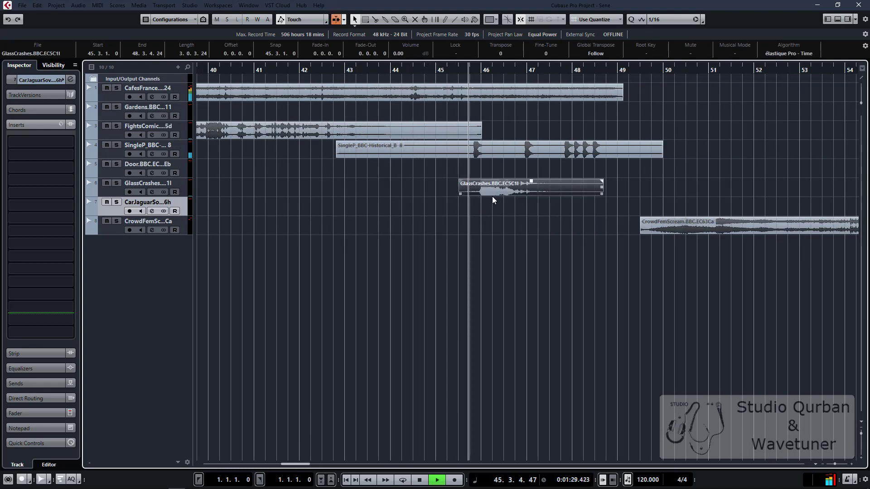
key(h)
key(h)
key(h)
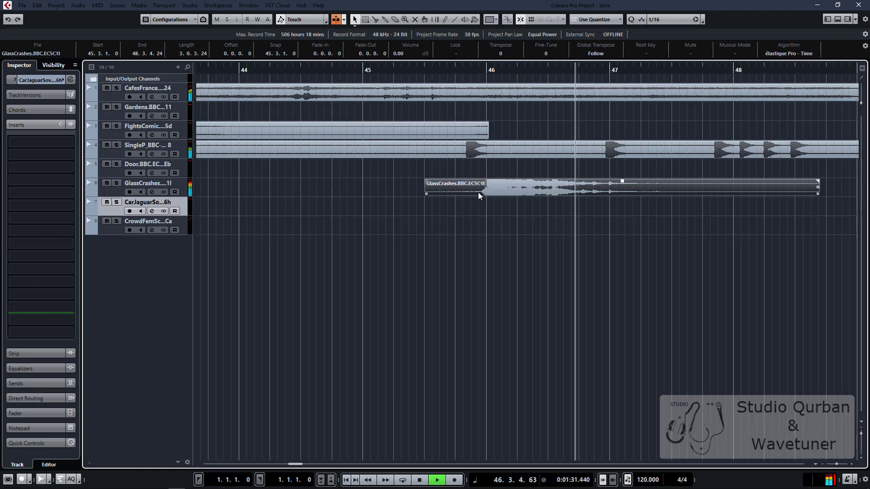
Step: Move the GlassCrashes clip back by one sixteenth and listen to it with the SingleP bursts
key(space)
drag(489, 188, 484, 193)
click(287, 202)
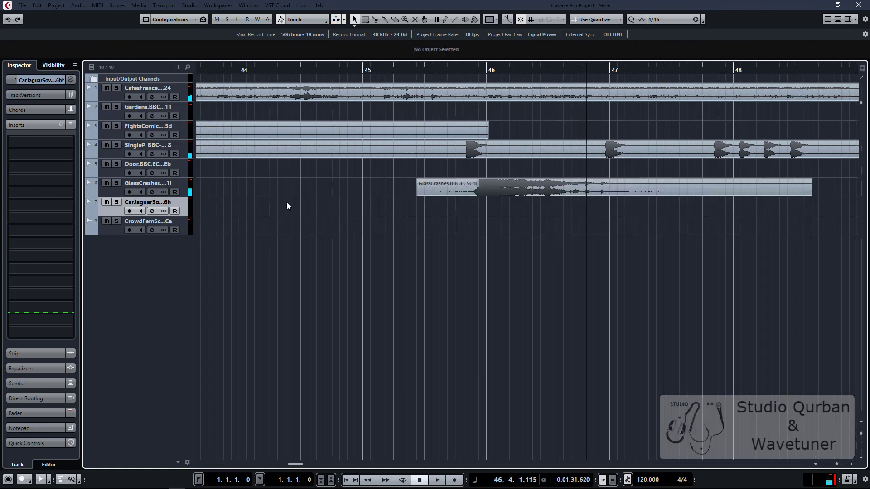
key(space)
key(g)
key(g)
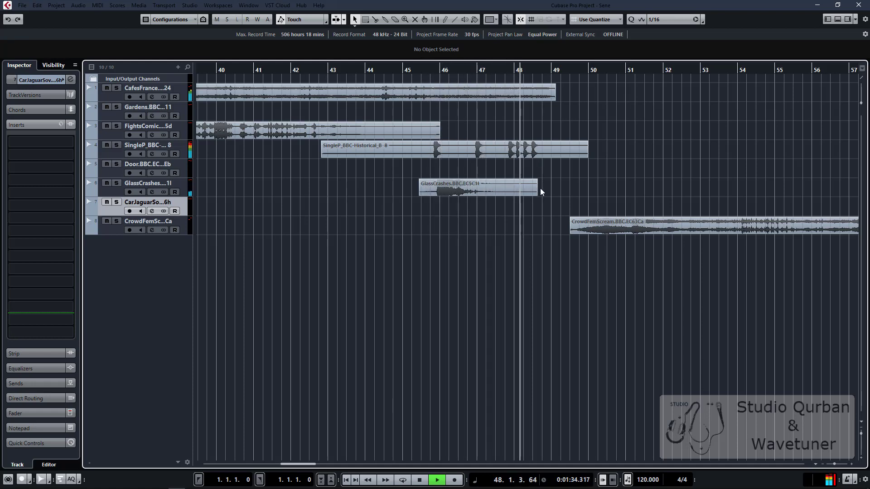
key(space)
Step: Move the CrowdFemScream clip to start at 46.1.3 and listen to it from about bar 45
drag(601, 230, 477, 233)
click(406, 246)
scroll(431, 260, down, 3)
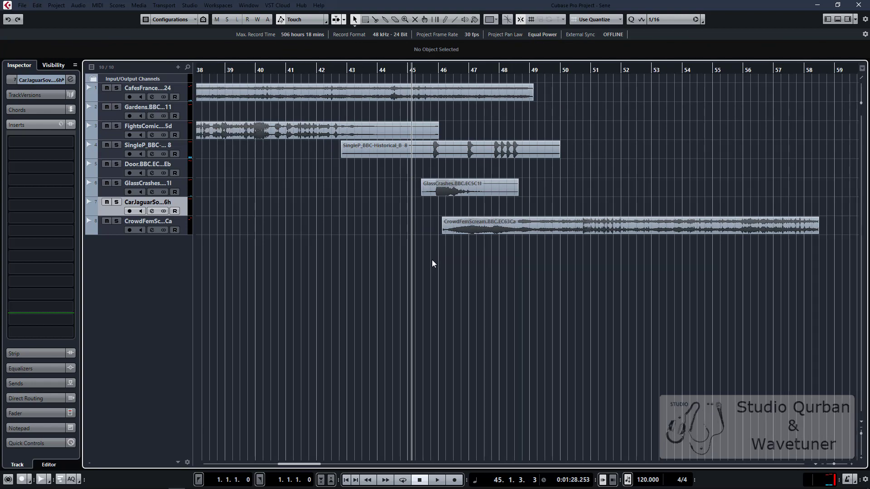
key(space)
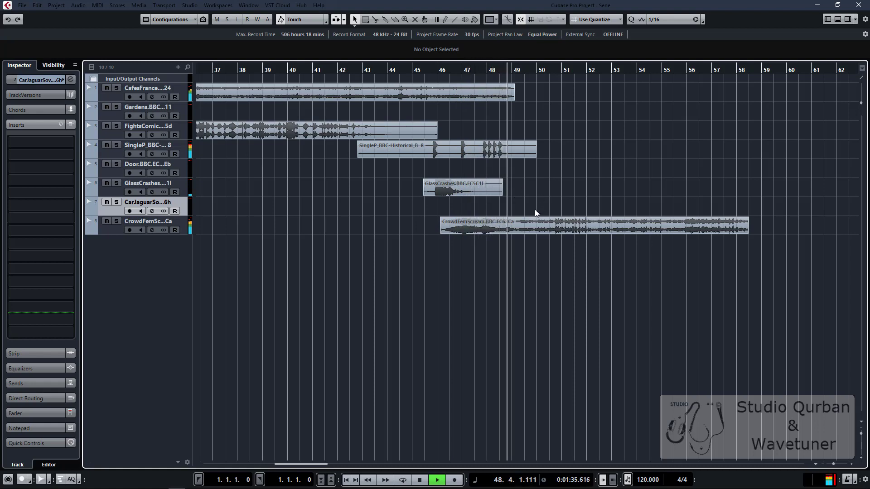
key(space)
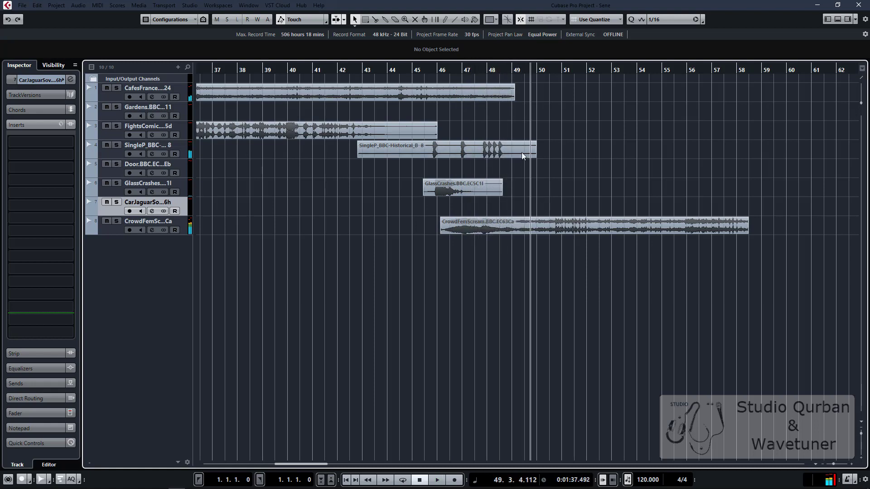
Step: Place a copy of the Gardens ambience on its track from about bar 59 and split the copy at 90.4.4
scroll(479, 120, down, 2)
scroll(381, 186, left, 5)
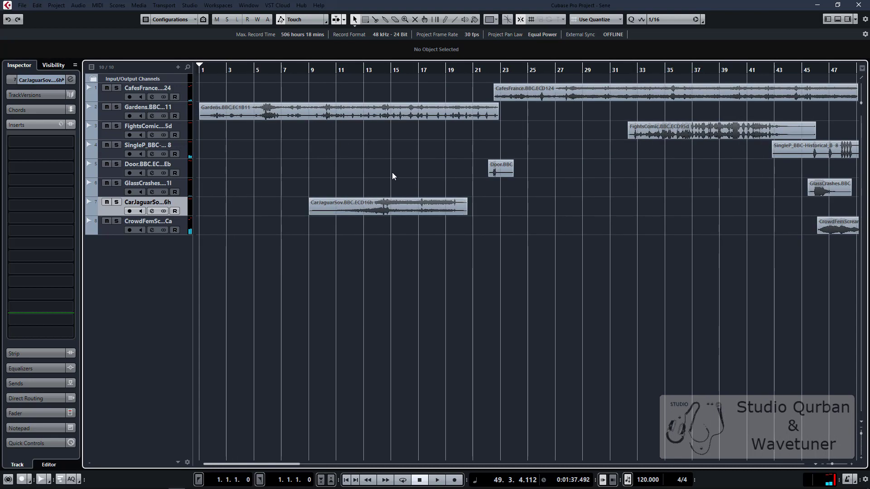
right_click(404, 143)
click(410, 140)
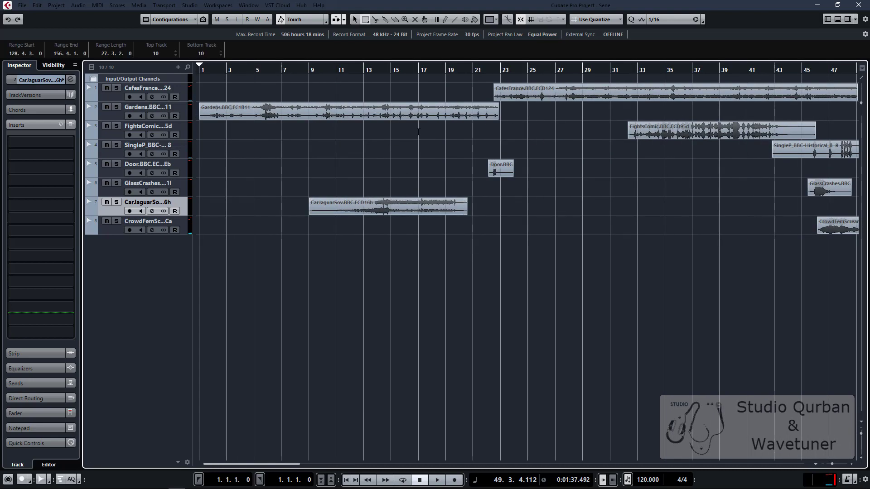
drag(255, 109, 867, 117)
scroll(409, 151, down, 2)
key(1)
alt+click(741, 116)
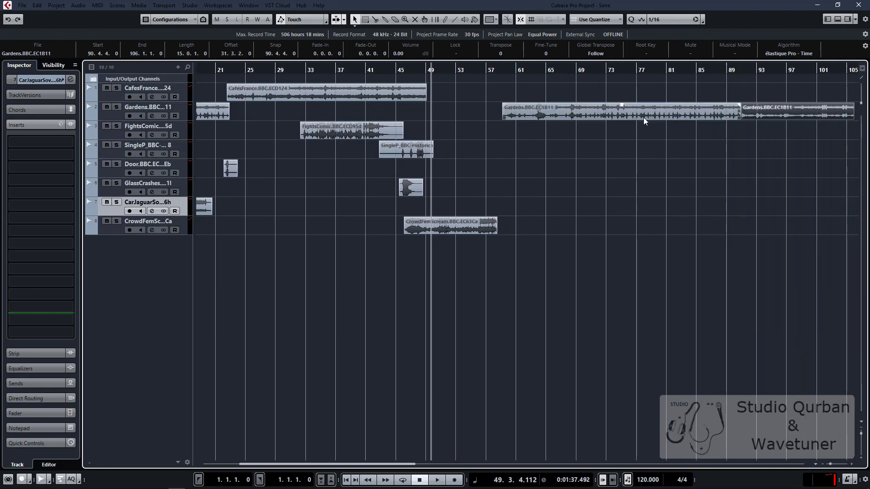
Step: Delete the first part of the copied Gardens ambience and move the remaining part to start at 49.4.4
click(642, 118)
key(Delete)
drag(769, 107, 462, 116)
scroll(440, 140, up, 3)
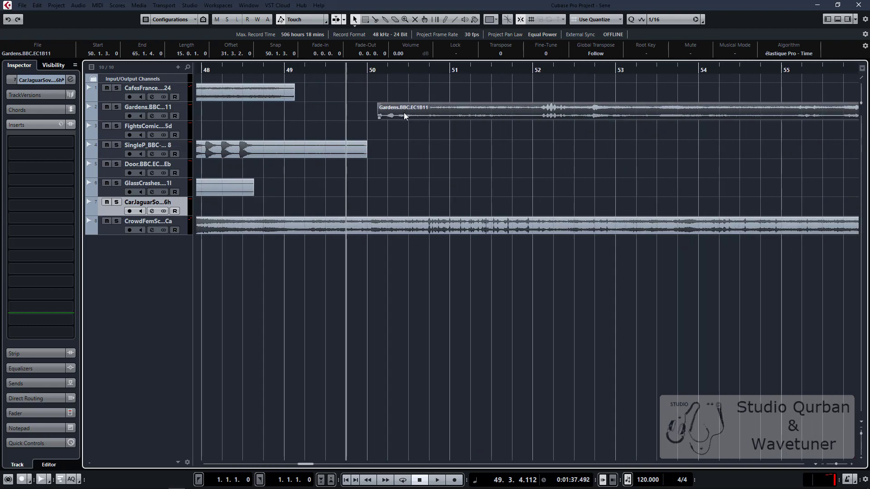
drag(404, 113, 388, 111)
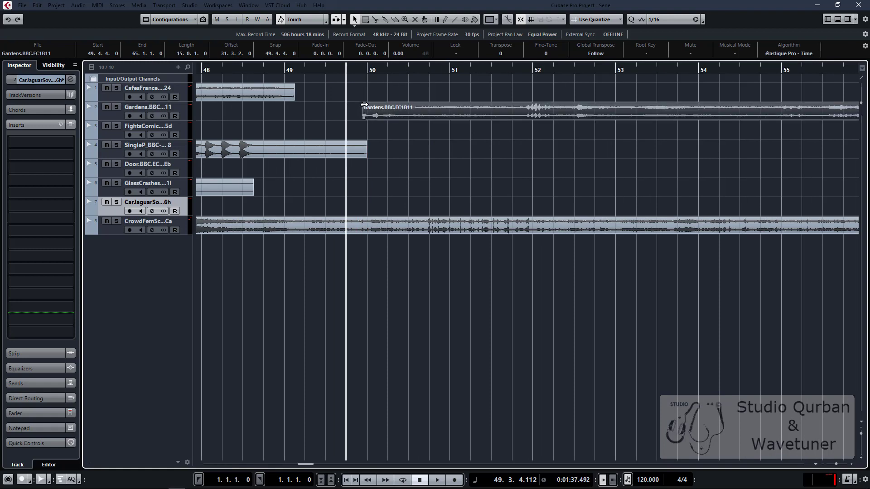
Step: Play the transition from about bar 47 and give the closing Gardens clip a fade-in of 0.0.3.17
scroll(363, 139, down, 3)
click(291, 115)
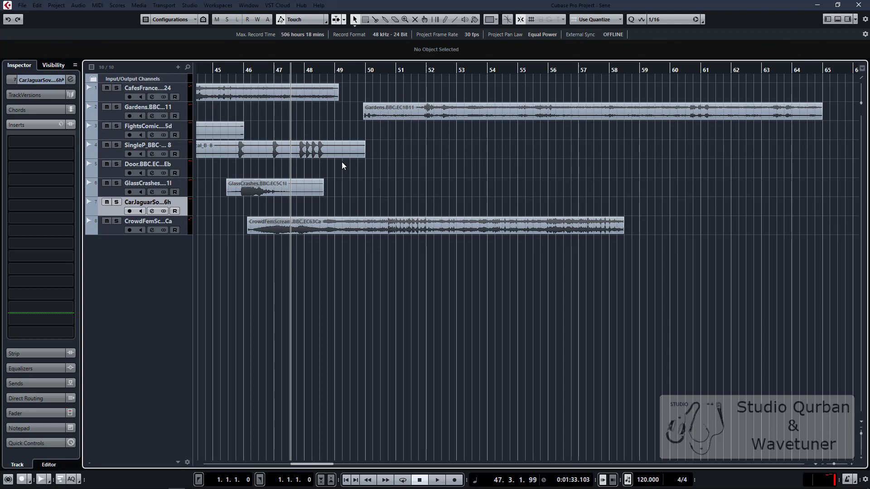
key(space)
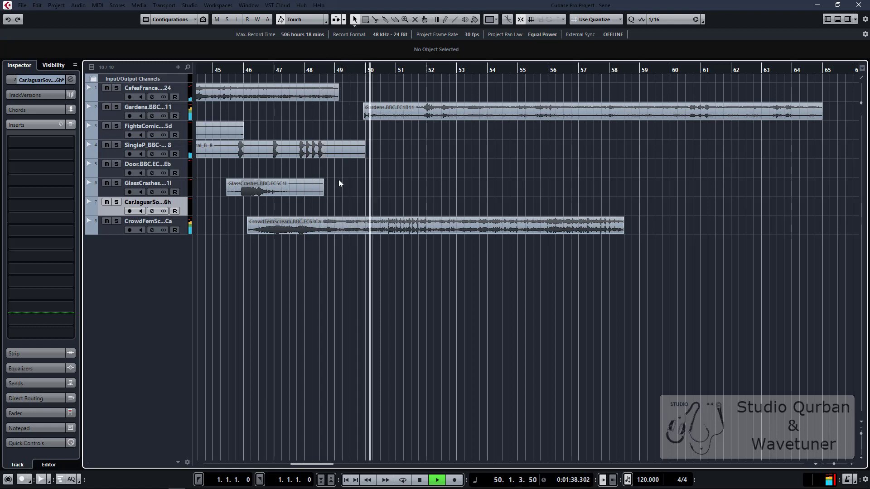
click(366, 108)
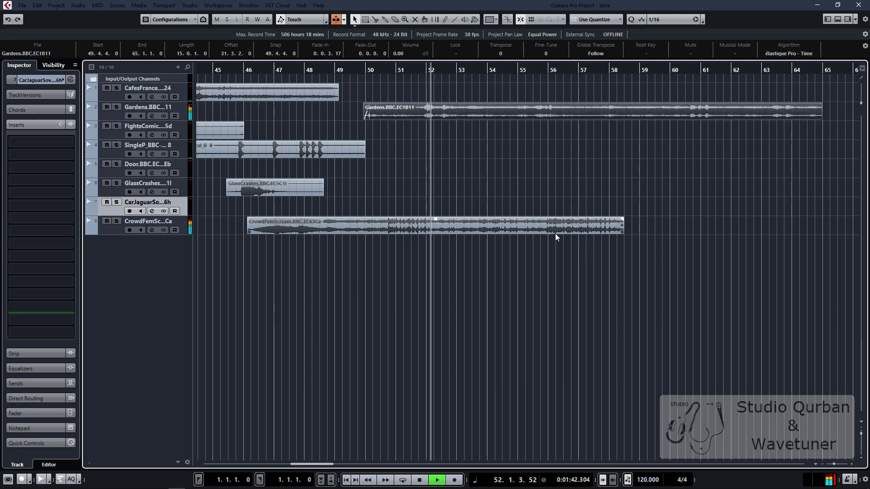
Step: Shorten the CrowdFemScream clip to end at 55.1.3 and give it a fade-out of 1.3.2.96
ctrl+scroll(571, 261, down, 1)
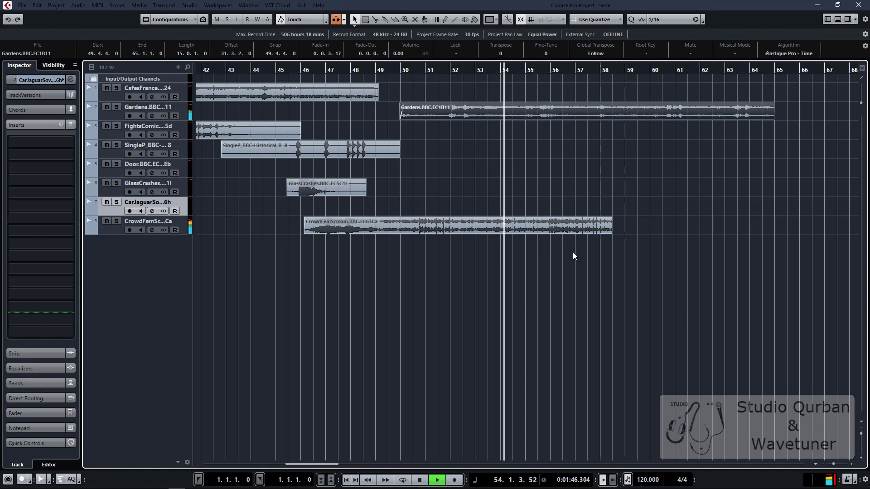
key(space)
drag(611, 231, 481, 219)
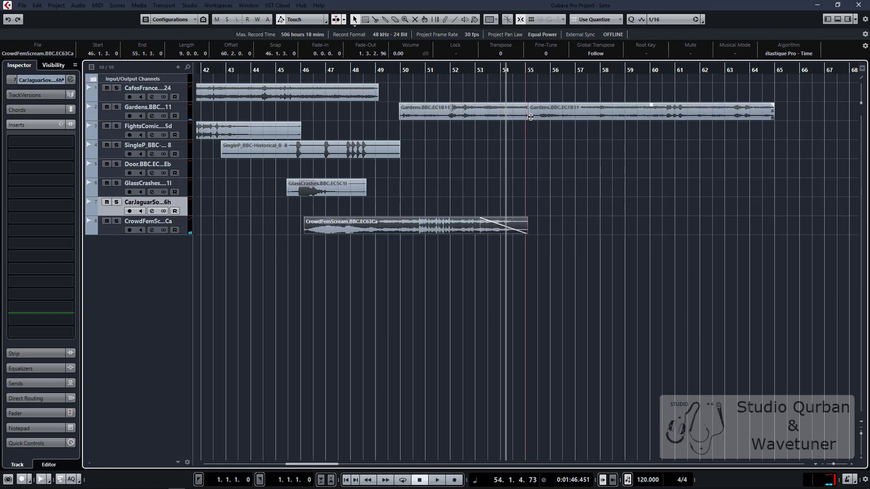
Step: Remove the closing Gardens ambience after 55.1.3 and give the remaining clip a fade-out of 1.2.1.34
click(542, 112)
key(Delete)
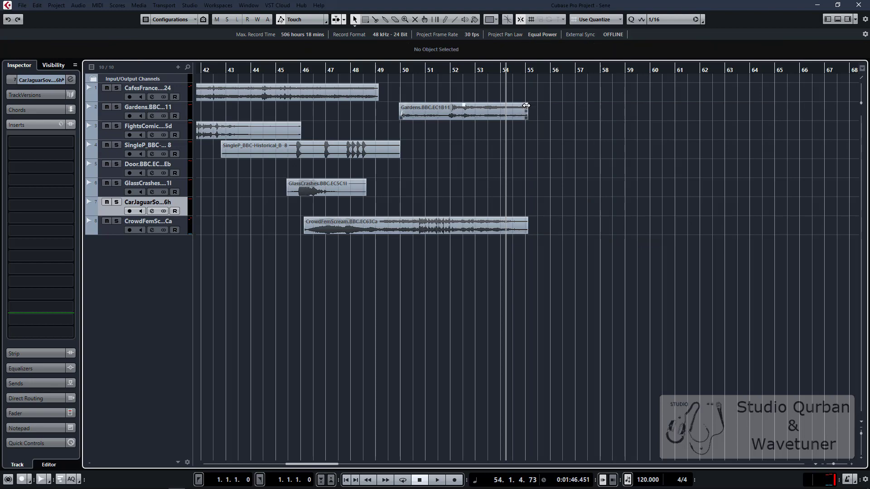
drag(526, 106, 488, 106)
Step: Play the whole scene from the start and show the MixConsole below the arrangement
key(g)
key(g)
key(g)
key(g)
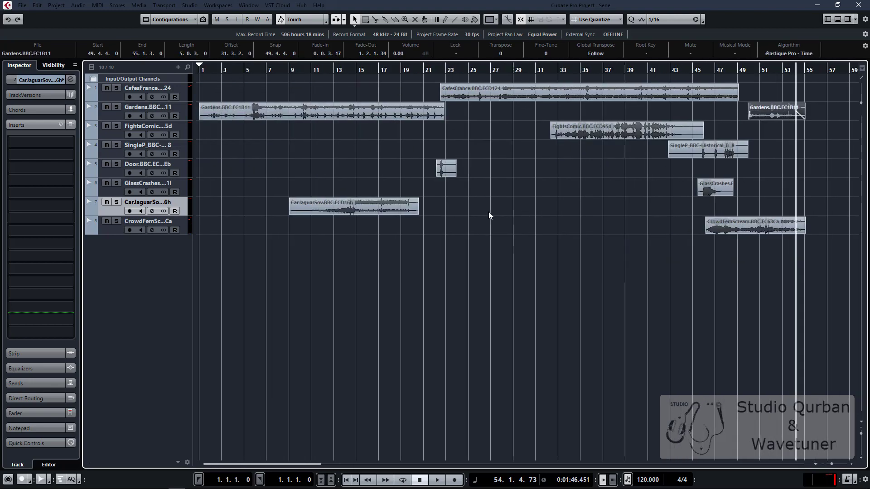
key(g)
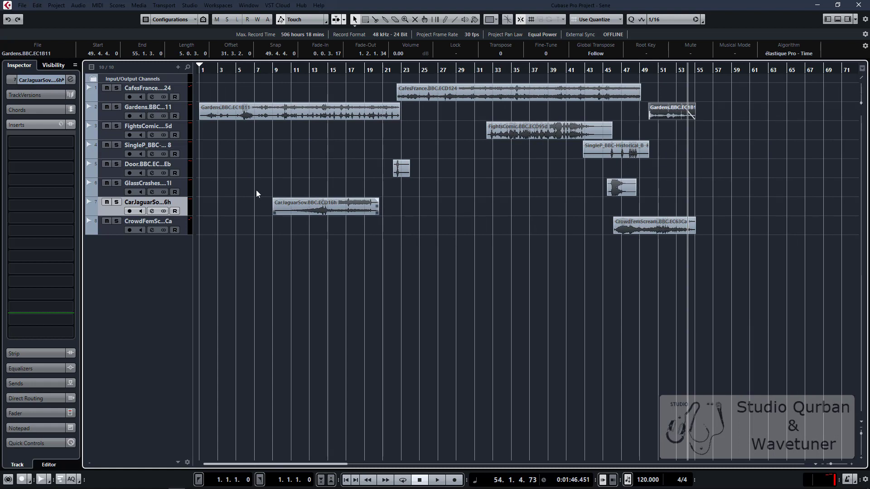
click(205, 170)
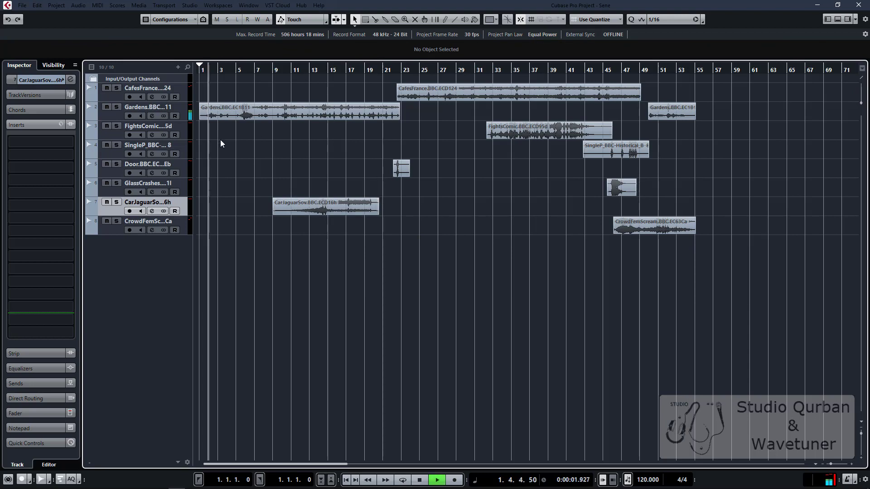
key(h)
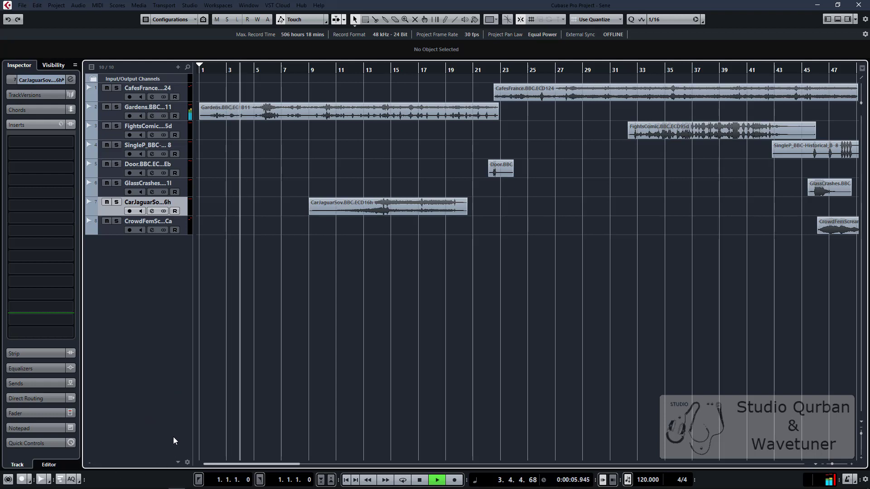
key(alt+F3)
drag(349, 270, 353, 285)
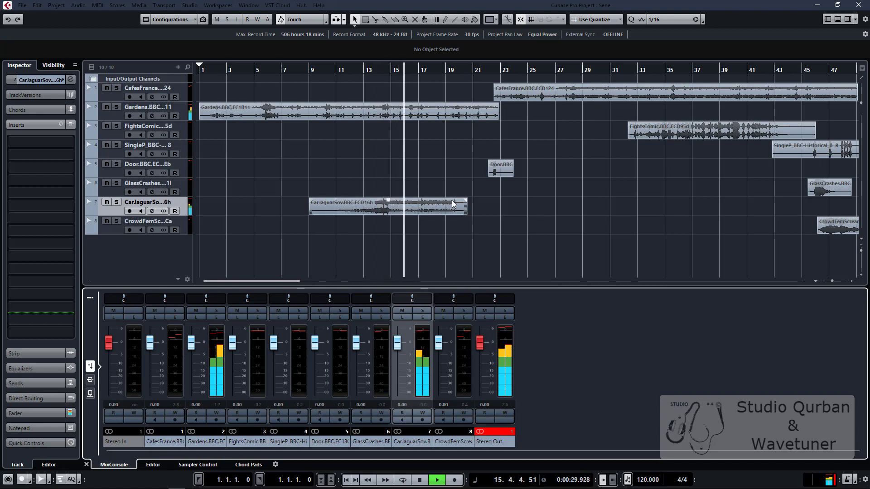
Step: Skip playback to about bar 21 and listen to the change from garden to café through the door
key(f)
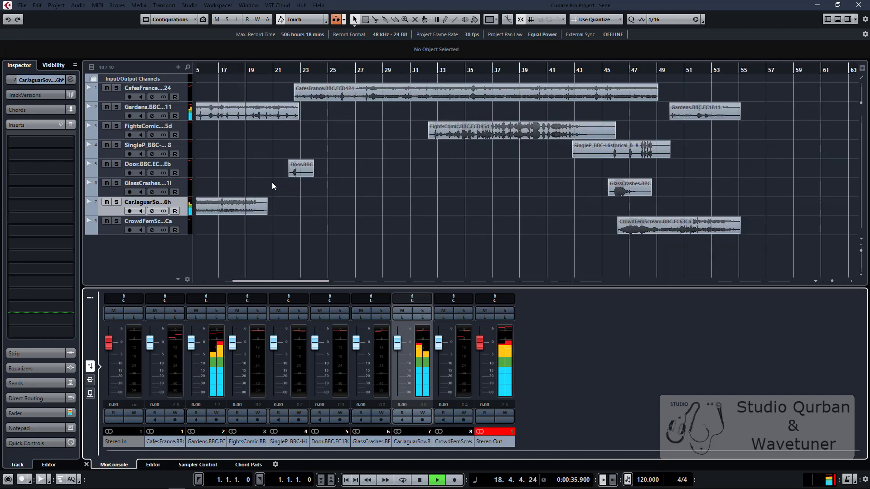
key(space)
click(277, 147)
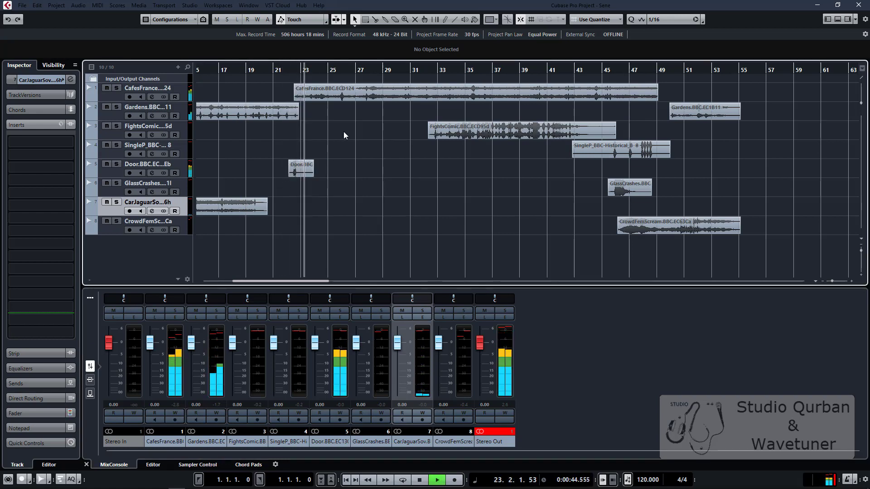
key(h)
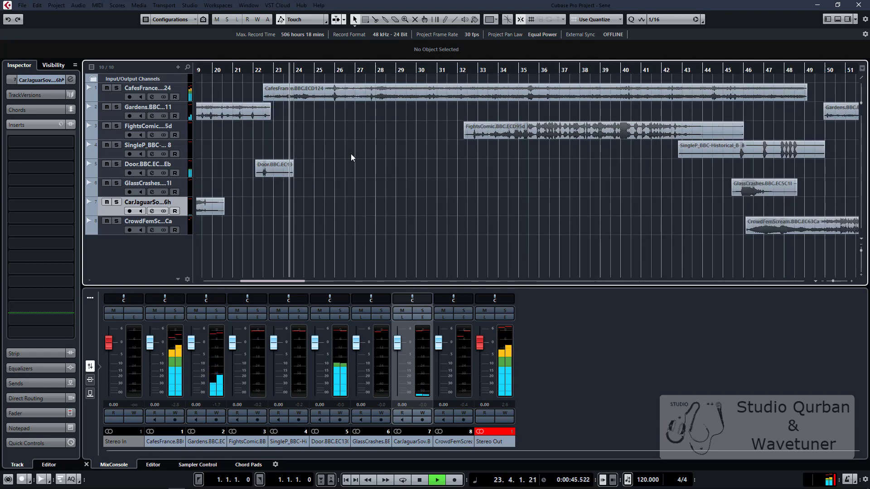
Step: Show the CafesFrance track's volume automation lane and place the playback position at about 32.1.3, just before the FightsComic clip
click(89, 97)
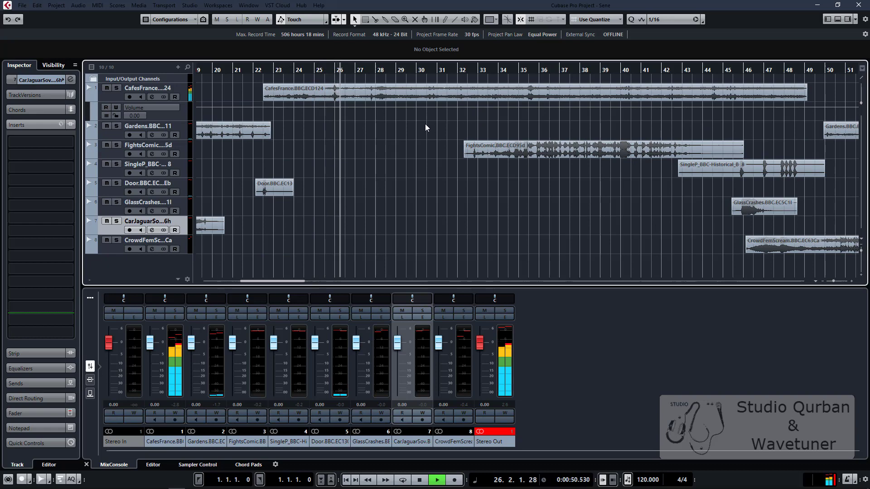
key(space)
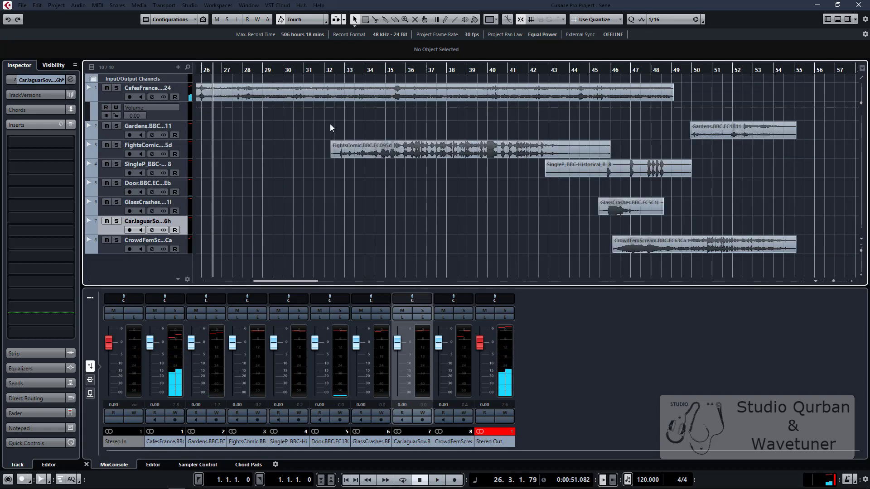
click(316, 116)
key(h)
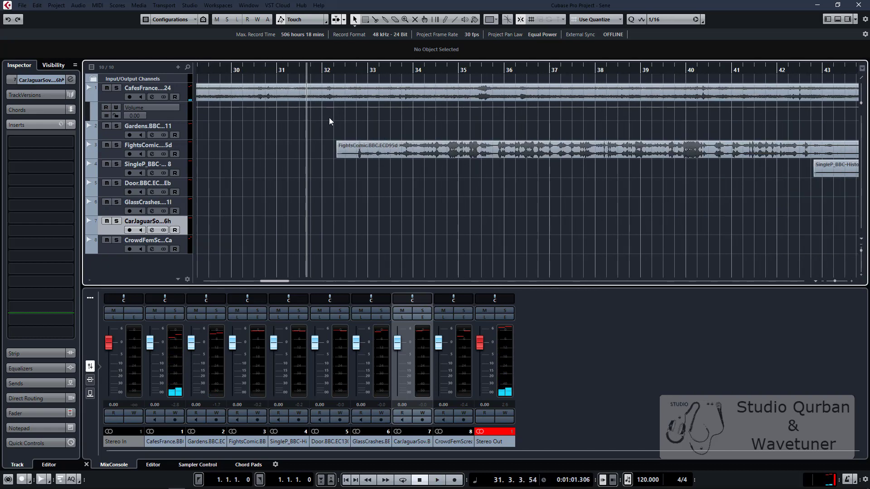
click(329, 117)
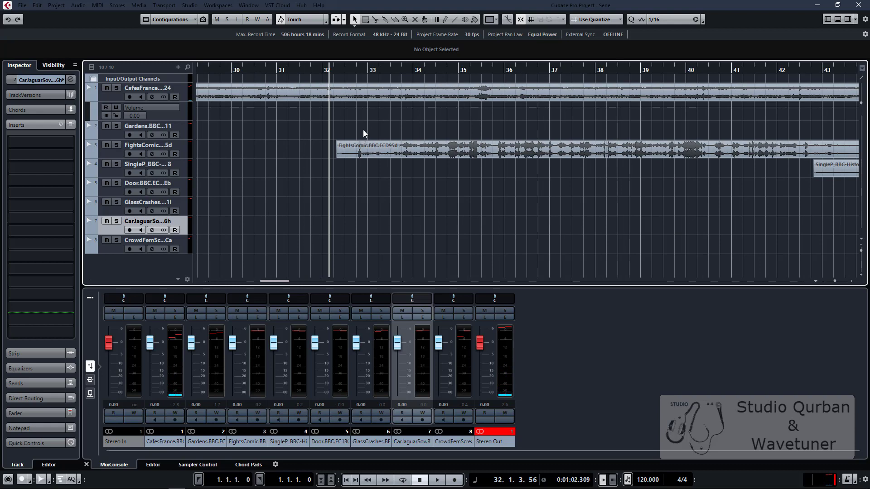
Step: Lower the CafesFrance volume automation to about -9.33 dB across the range from 33.2.1 to 43.4.1
right_click(363, 130)
click(367, 126)
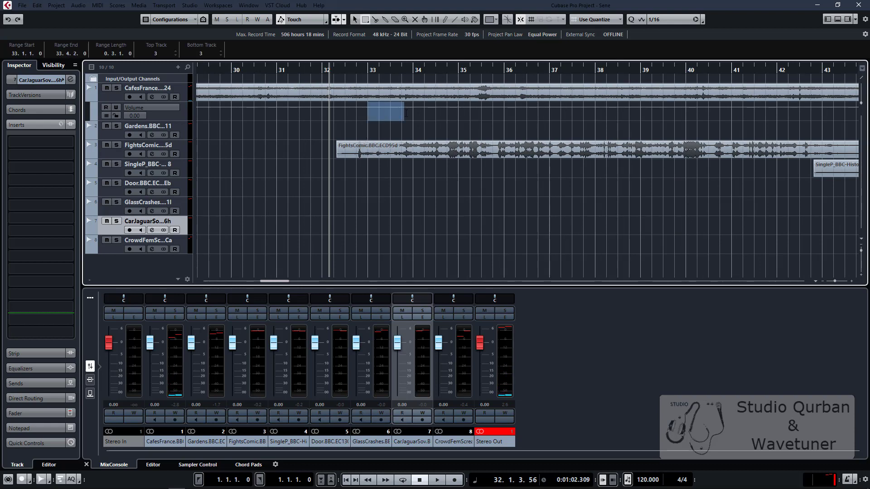
click(370, 129)
drag(381, 114, 458, 117)
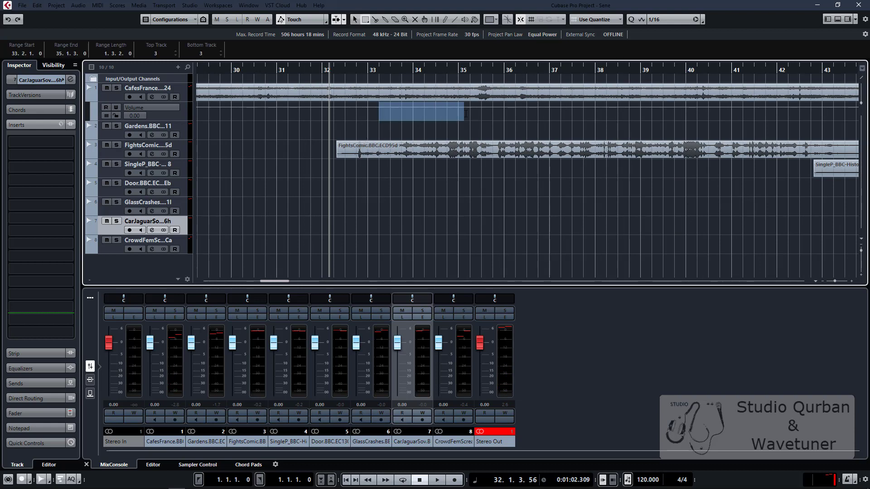
scroll(399, 120, down, 5)
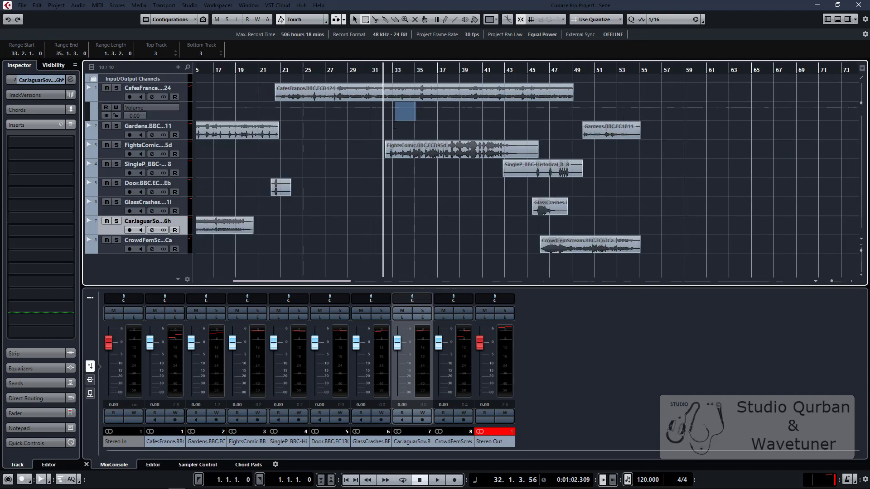
shift+click(512, 112)
click(456, 105)
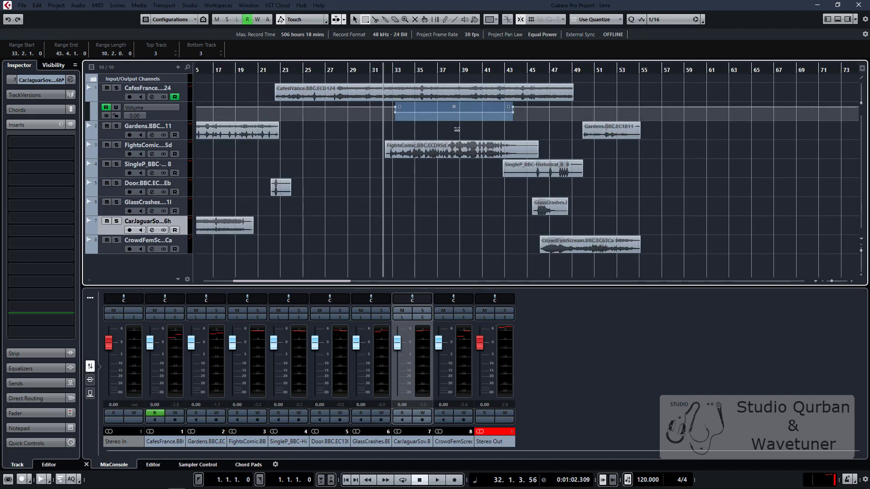
Step: Play from about bar 32 and move the dip's upper starting point on the CafesFrance volume curve earlier, to 32.4.3.119
scroll(395, 128, up, 4)
key(1)
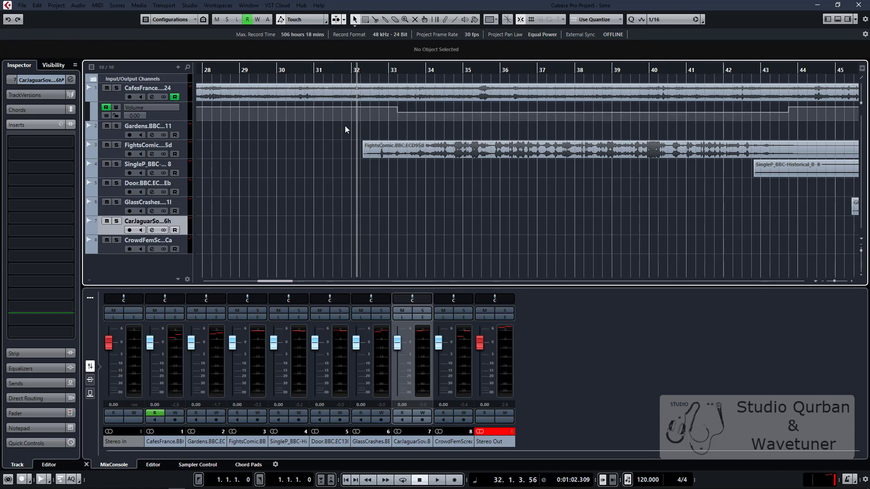
click(346, 127)
key(space)
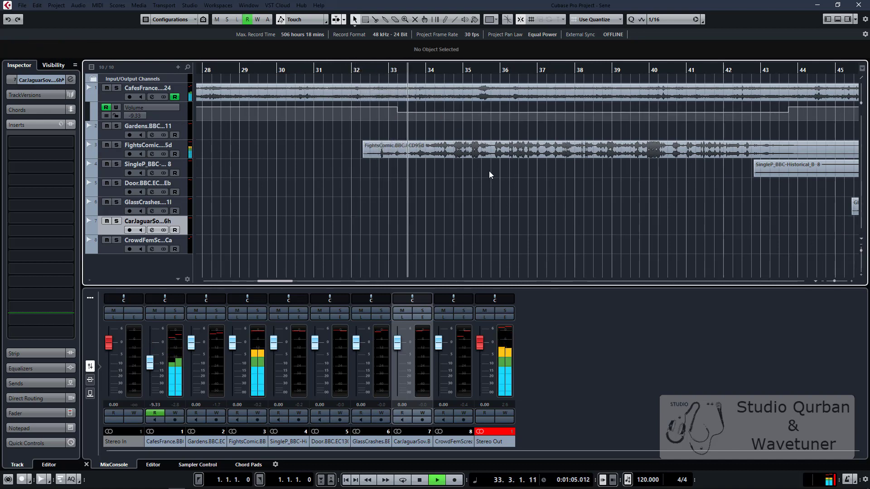
click(398, 110)
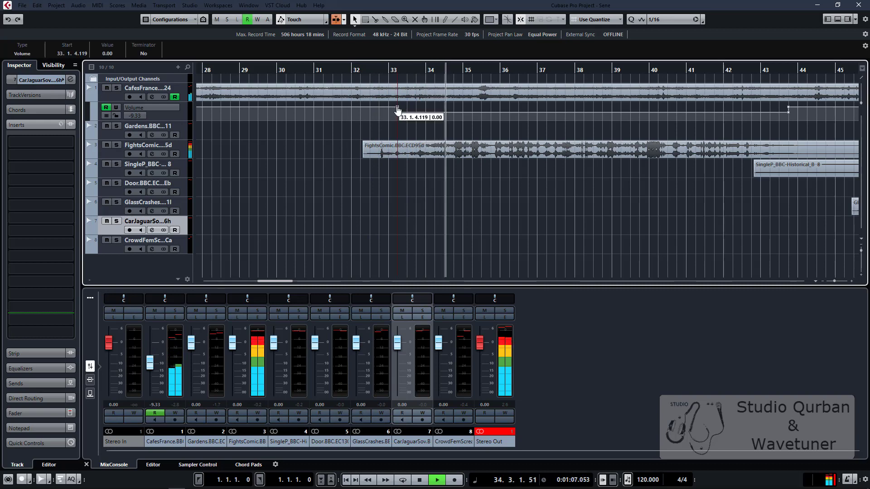
drag(397, 108, 387, 107)
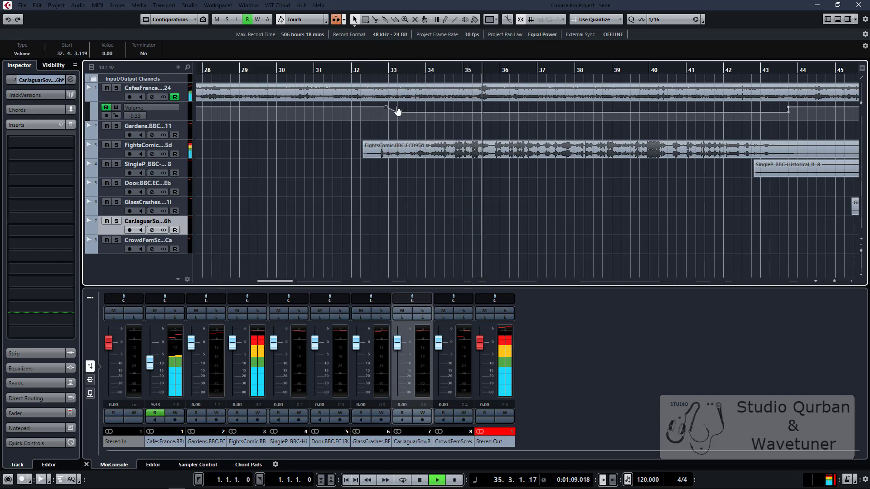
Step: Stop playback and lower the whole CafesFrance volume dip under the fight to -17.6 dB
scroll(396, 107, down, 3)
scroll(397, 108, down, 2)
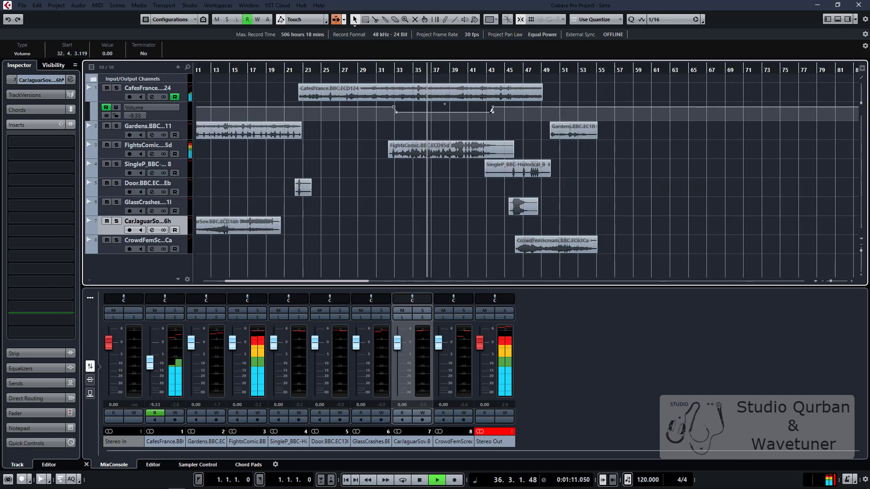
drag(505, 121, 391, 110)
key(space)
drag(446, 105, 446, 115)
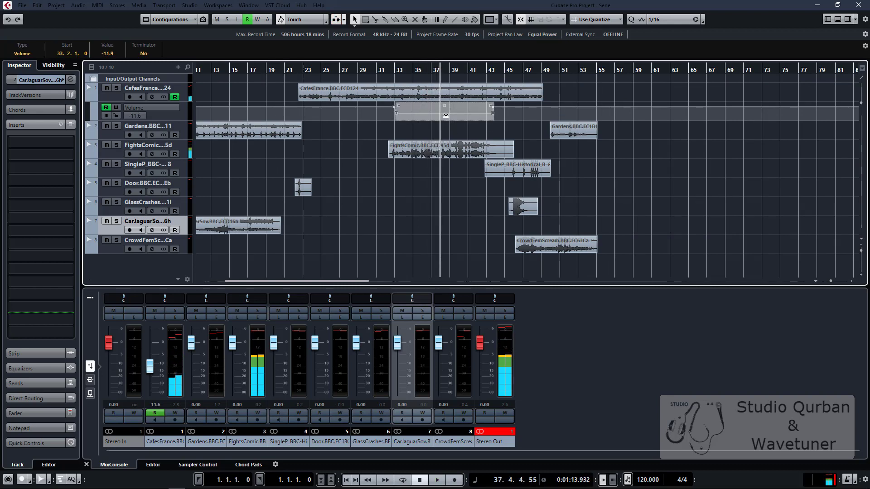
Step: Remove the leftover -9.32 dB automation point at 33.1.4.119 on the CafesFrance volume slope
scroll(420, 121, up, 2)
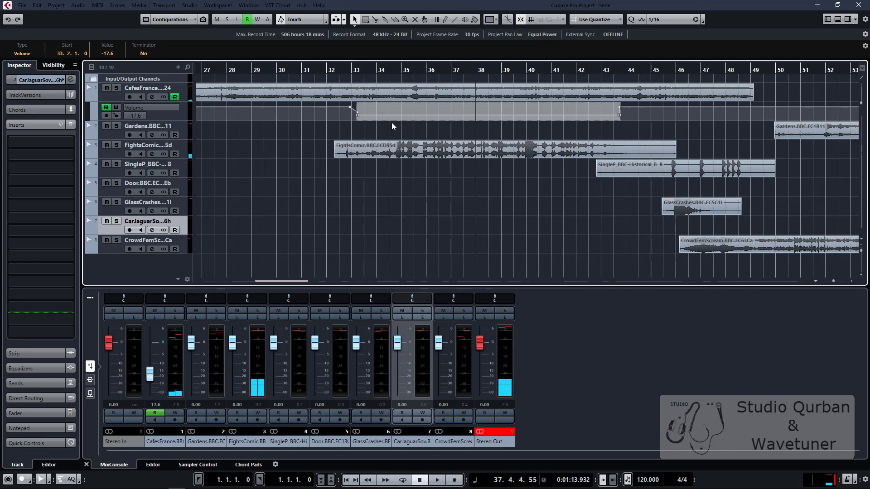
scroll(357, 126, up, 2)
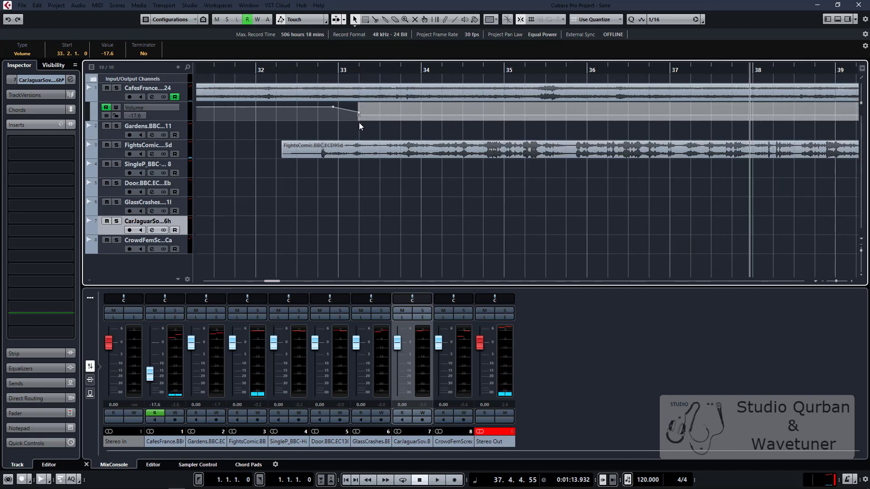
click(360, 113)
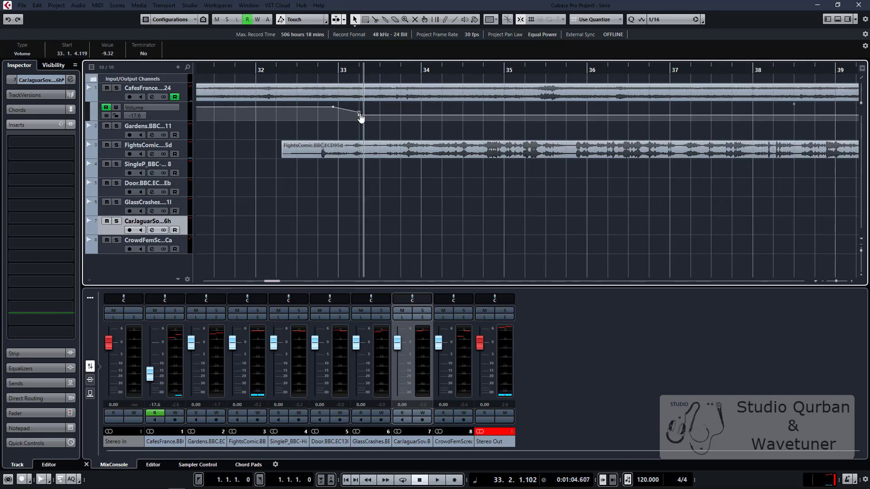
scroll(381, 136, down, 2)
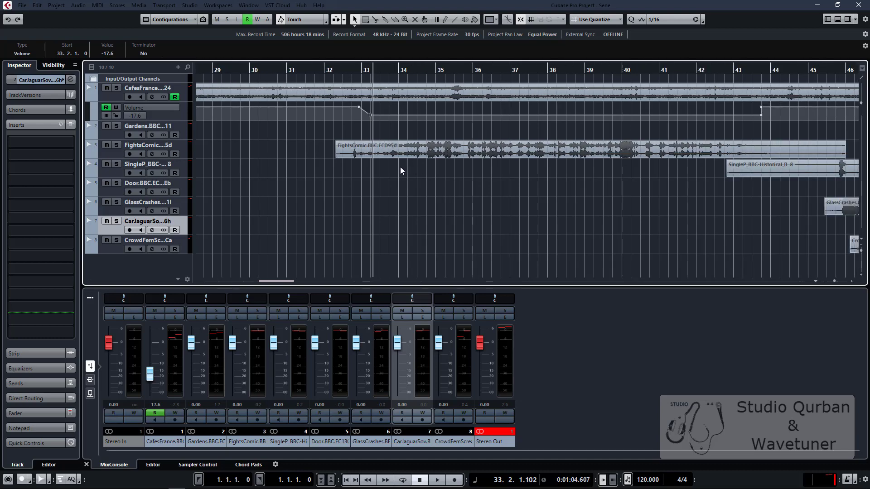
Step: Play the fight from about 33.2 and delete the CafesFrance automation points that raise the volume again around bar 43
key(space)
scroll(362, 157, down, 3)
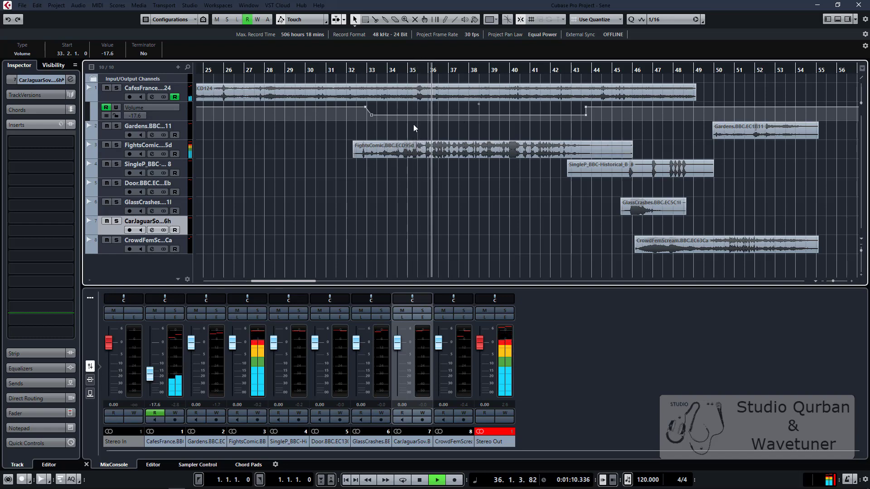
scroll(409, 127, down, 2)
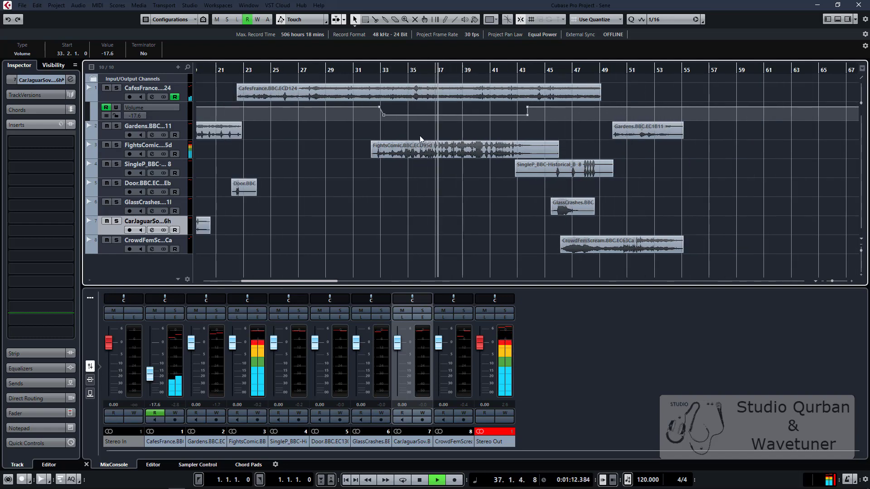
scroll(420, 137, right, 1)
click(419, 137)
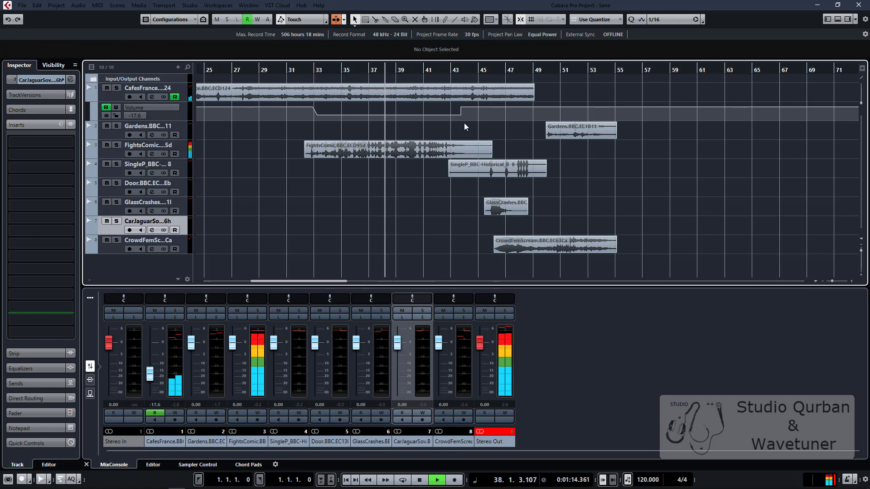
drag(464, 123, 453, 114)
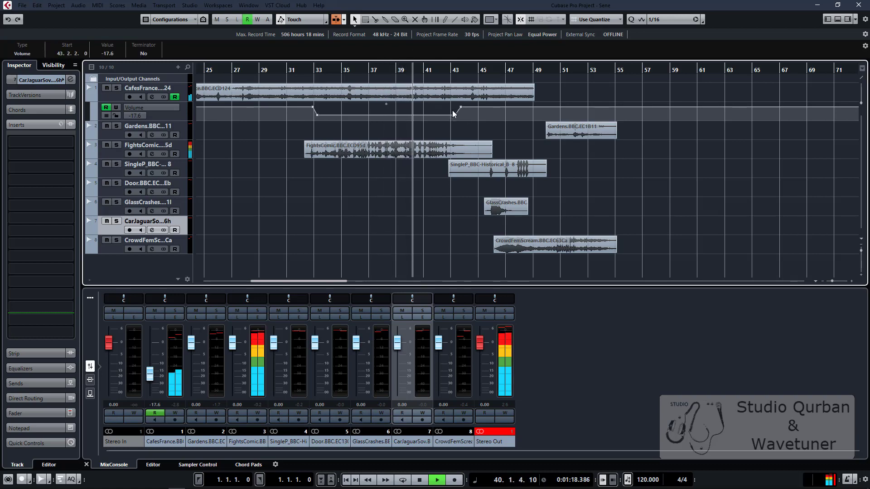
click(454, 112)
key(Delete)
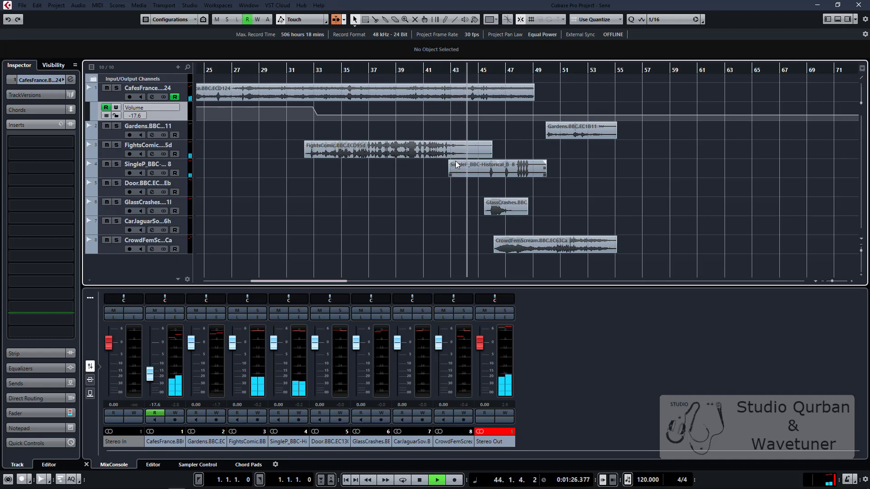
Step: Add a CafesFrance volume fade from -17.6 dB at about 43.1.3 down to -46.5 dB at 43.4.3
key(space)
key(h)
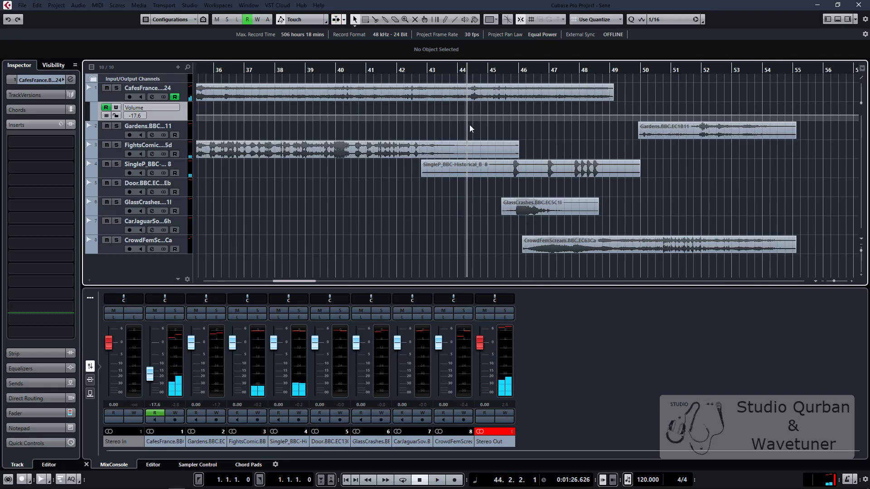
click(437, 119)
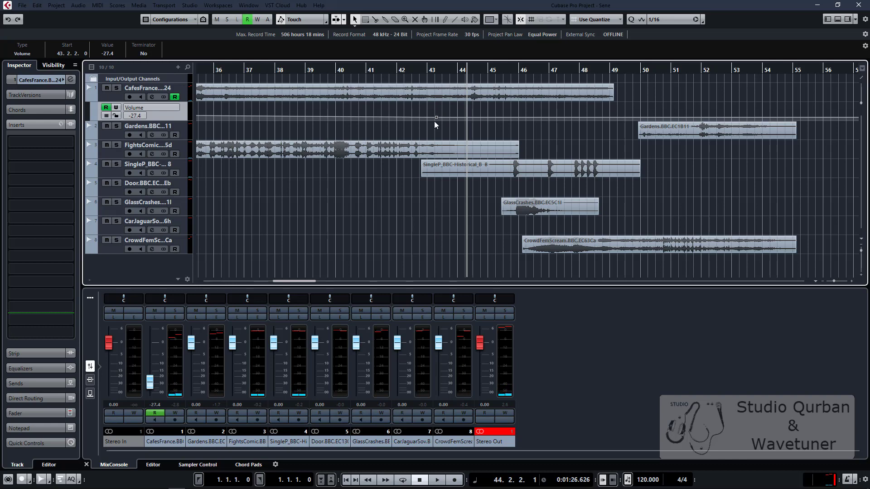
key(ctrl+z)
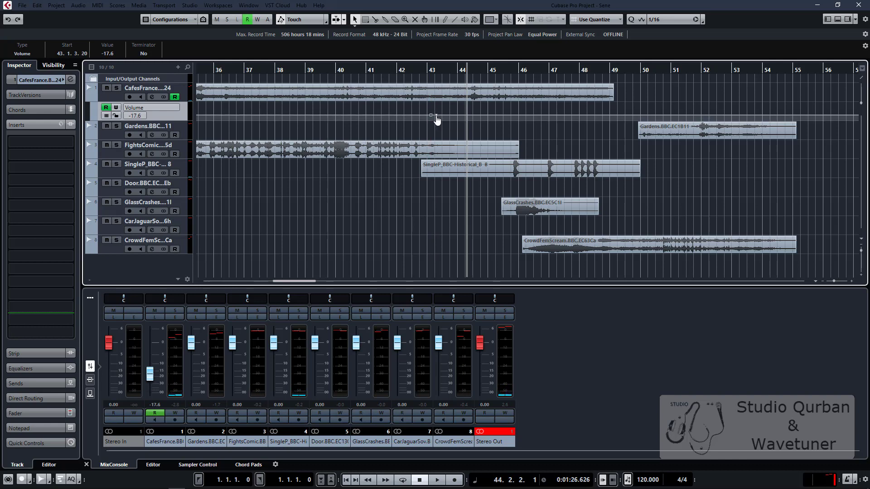
drag(436, 119, 439, 121)
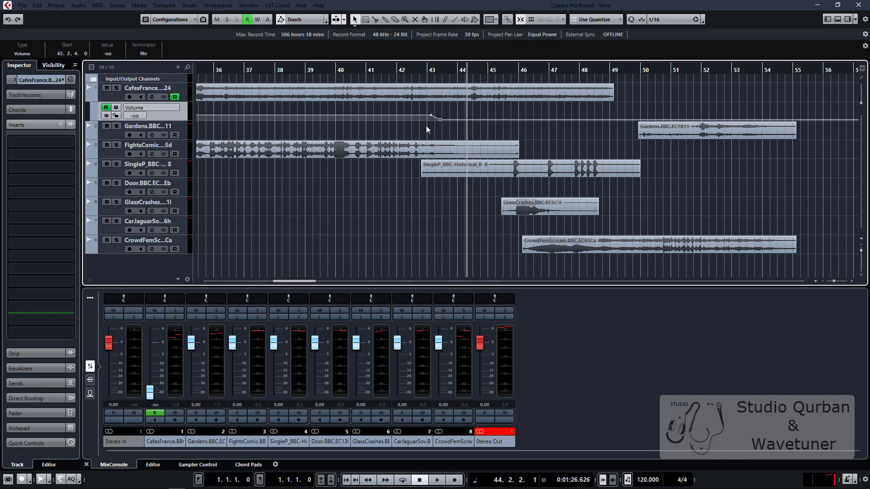
drag(440, 119, 455, 121)
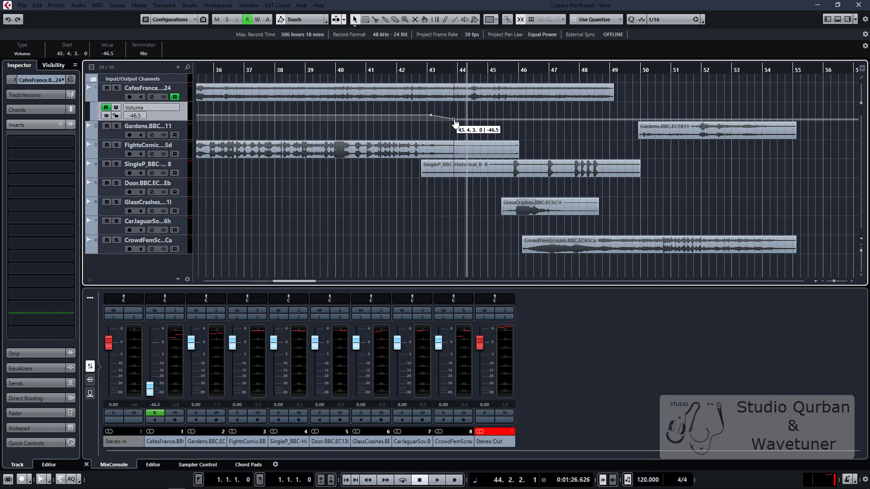
Step: Play from about 42.3.3 to about bar 51 to check the café fade, the glass crash and the scream
click(417, 126)
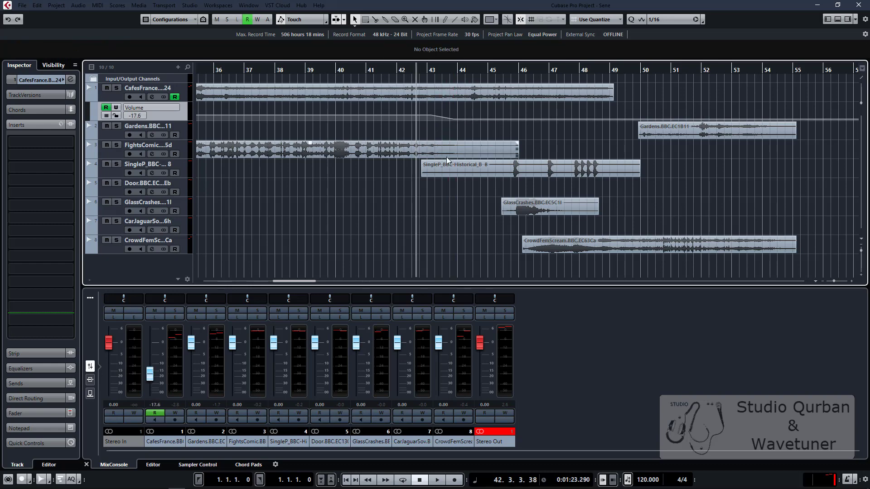
scroll(433, 146, down, 2)
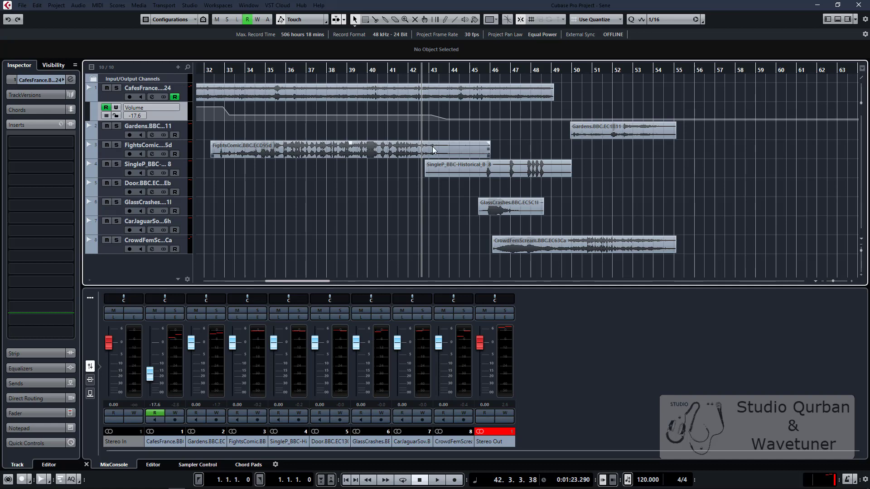
key(space)
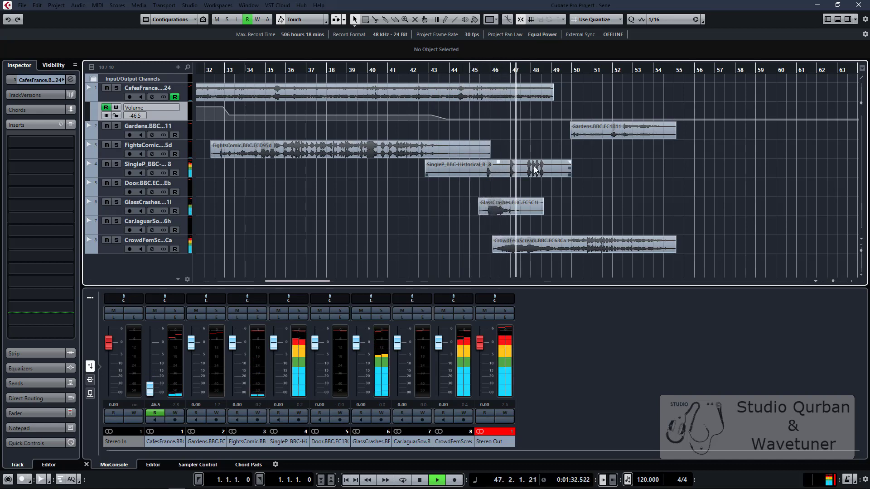
scroll(447, 165, right, 3)
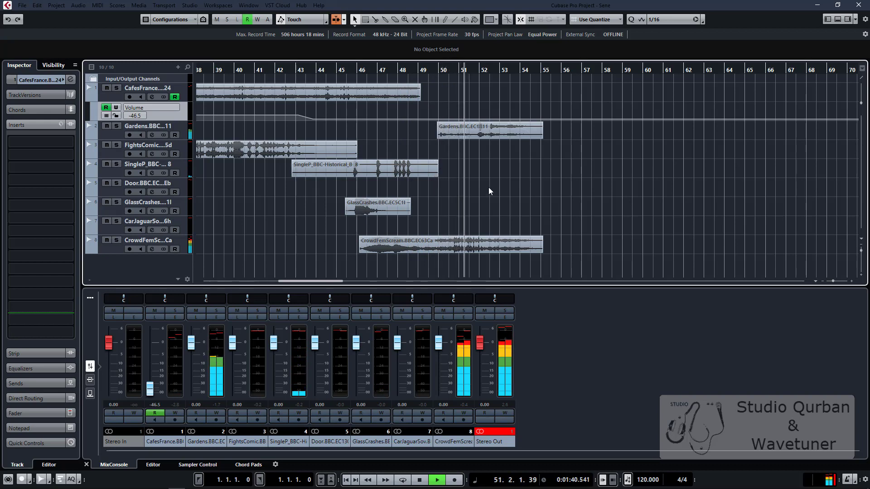
key(space)
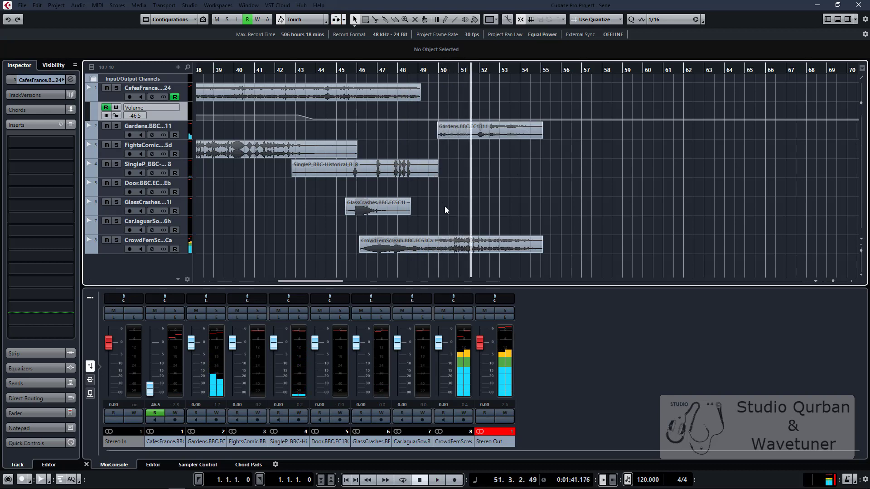
Step: Solo the CrowdFemScream track and listen to its clip from about 46.1.3
scroll(444, 206, down, 2)
scroll(380, 200, left, 5)
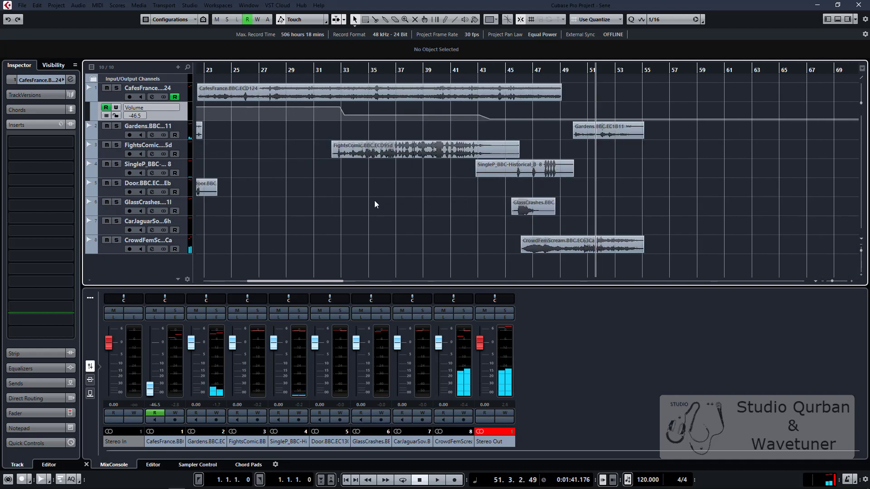
click(493, 194)
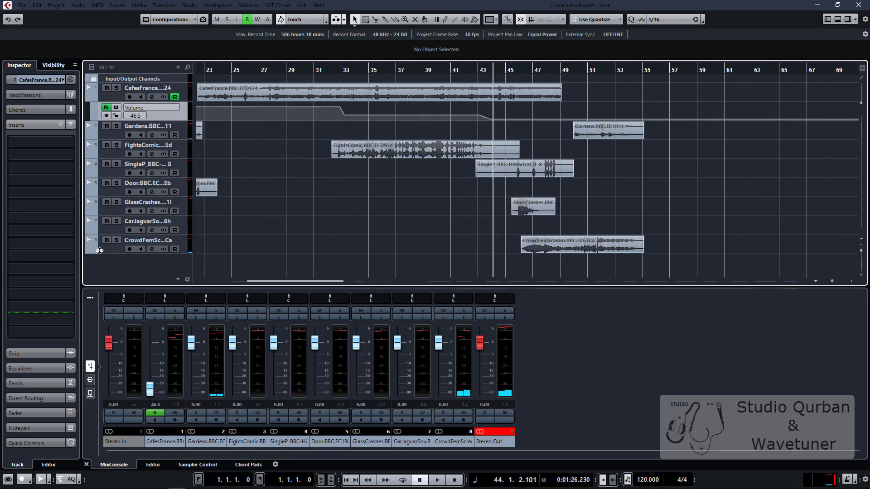
click(113, 251)
click(530, 264)
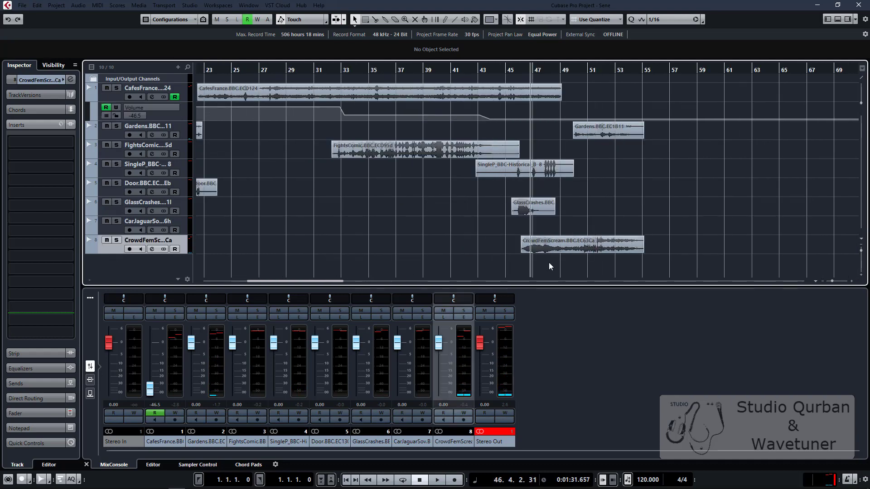
scroll(549, 265, up, 4)
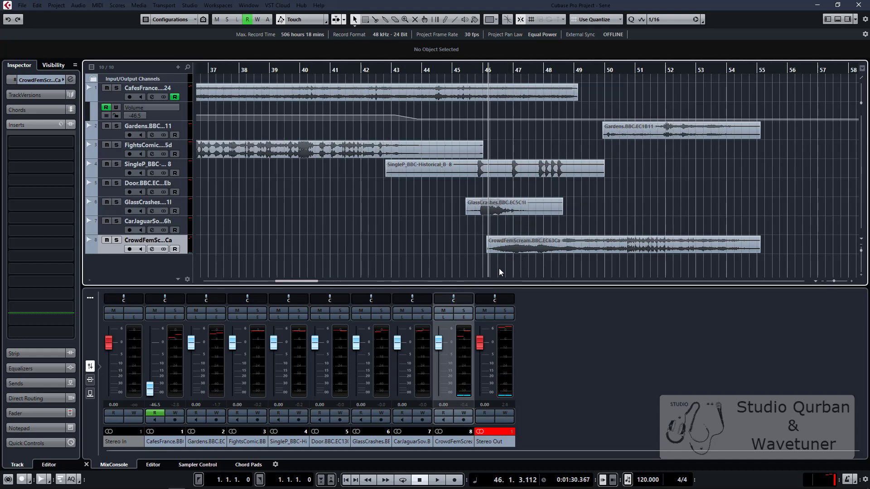
click(117, 245)
key(space)
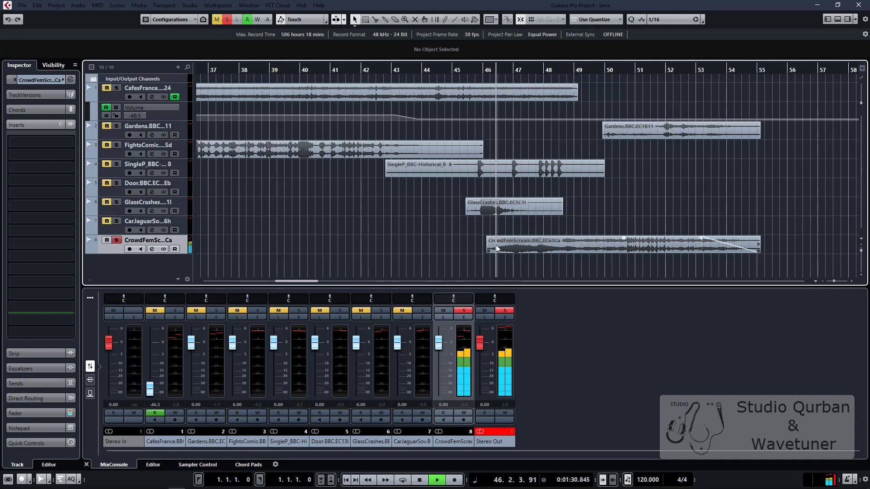
scroll(505, 253, down, 2)
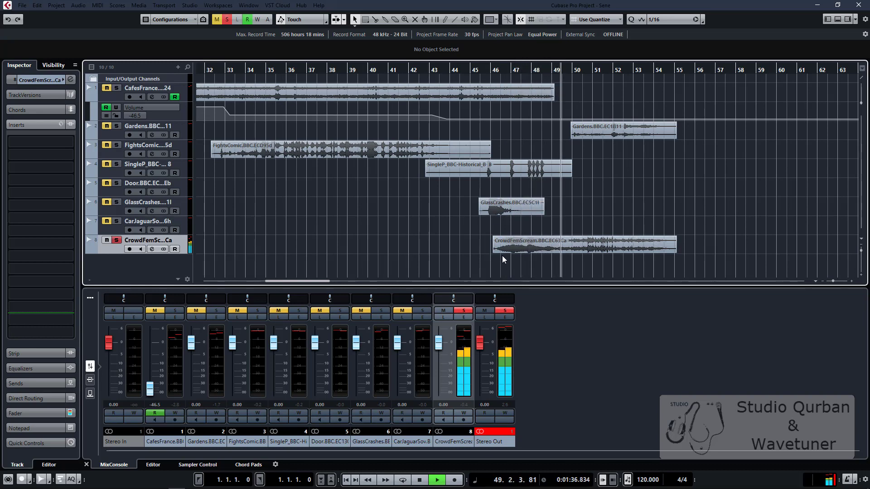
Step: Insert the Accusonus ERA-R plug-in on CrowdFemScream, set its processing to 48% during playback, and unsolo the track
key(space)
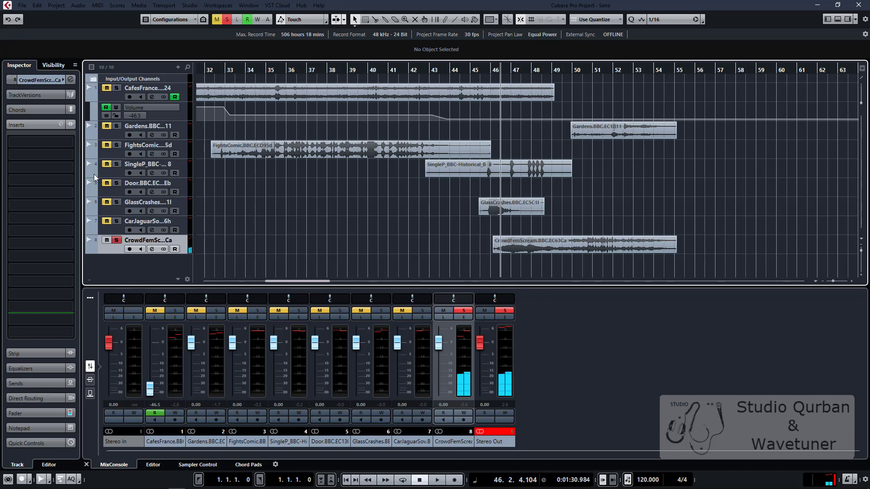
click(36, 142)
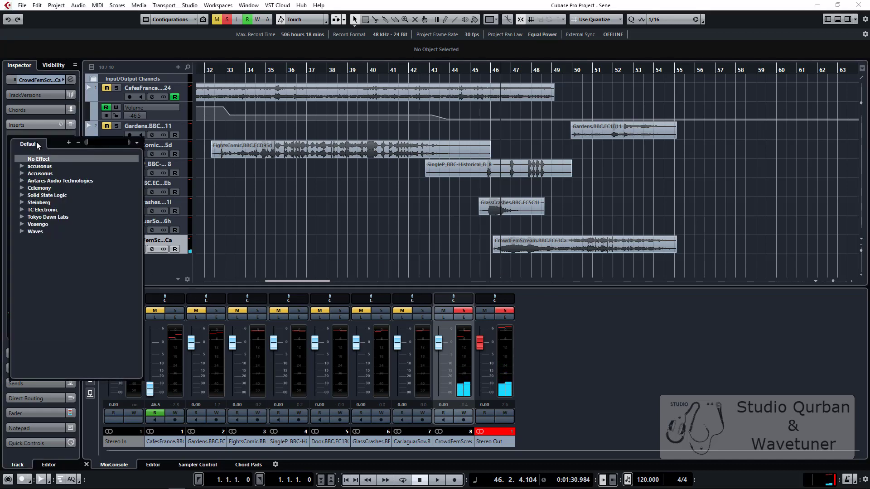
click(22, 173)
click(43, 188)
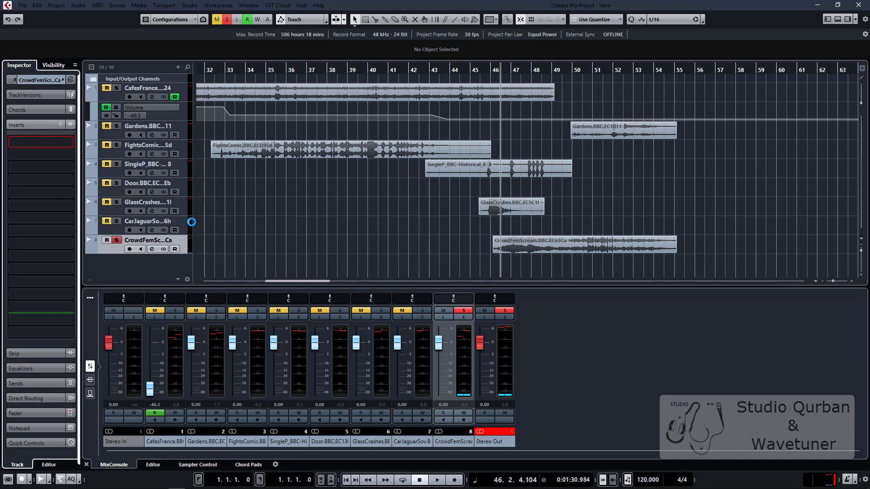
click(494, 258)
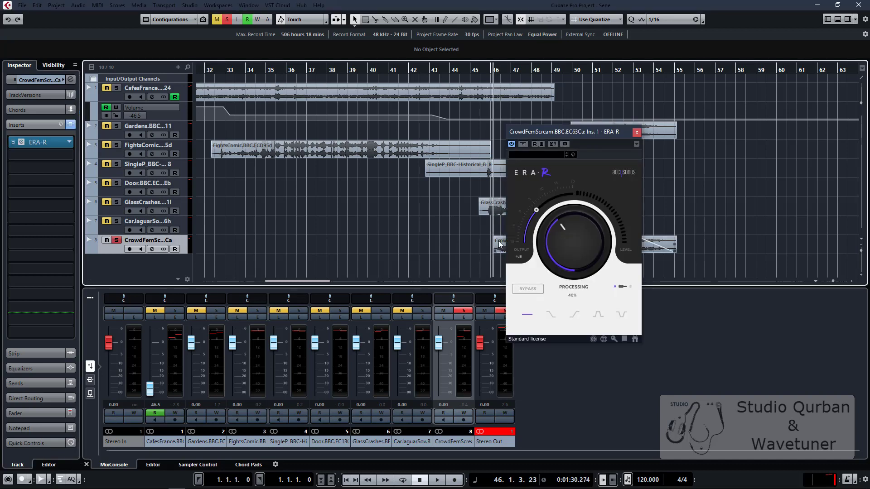
drag(566, 249, 573, 232)
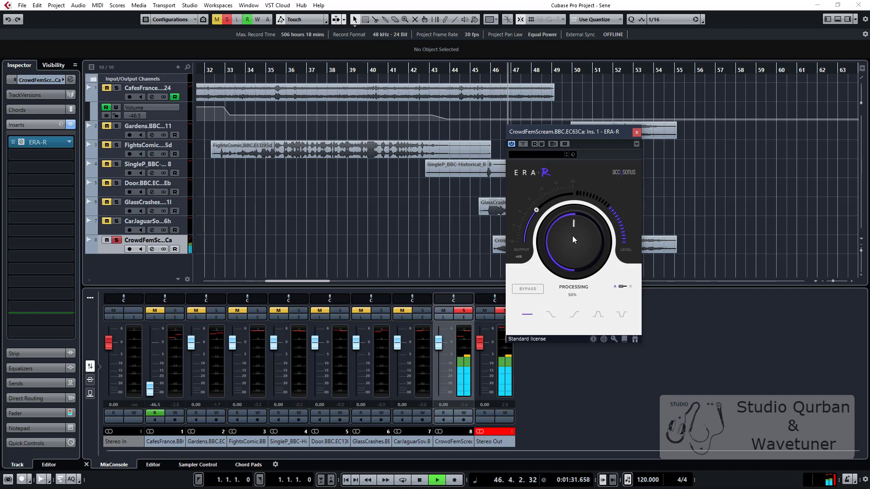
click(116, 240)
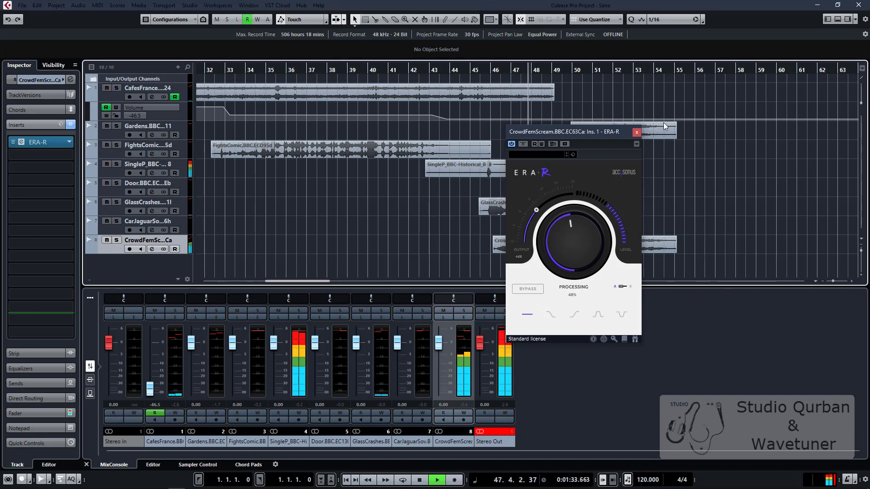
click(638, 134)
Step: Play the full mix from about bar 44 and pan the CrowdFemScream channel to R26
scroll(477, 257, down, 1)
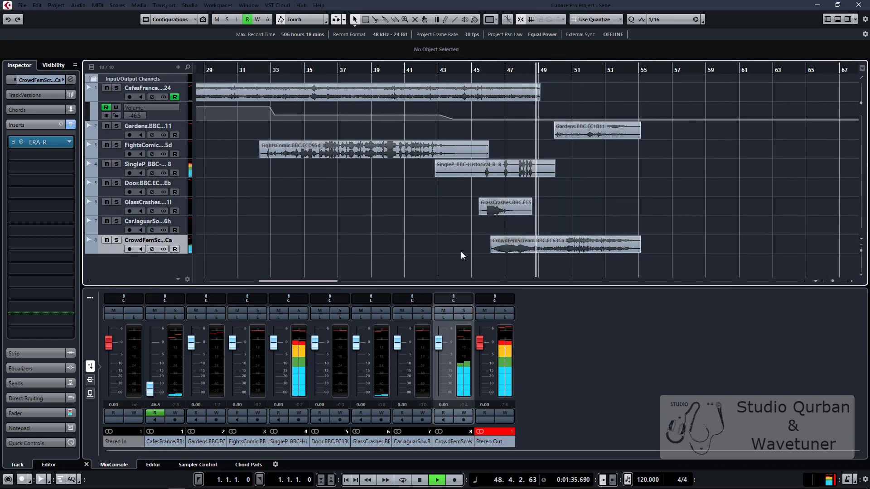
click(460, 252)
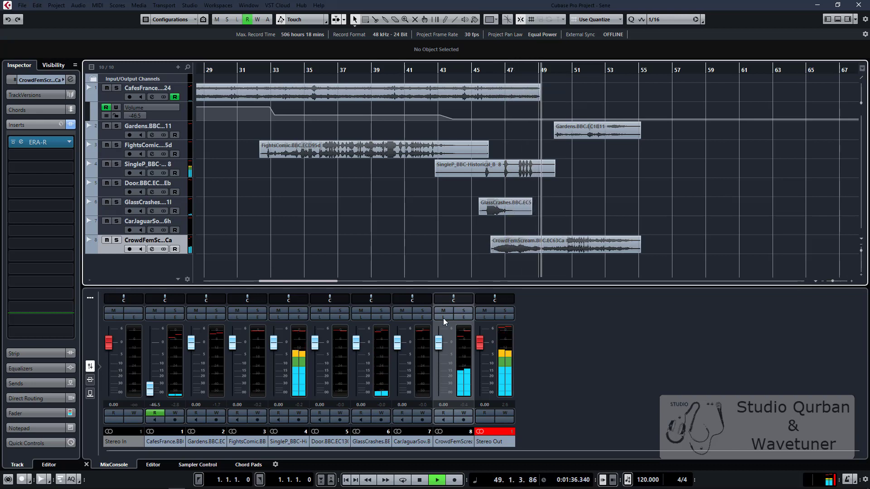
drag(454, 298, 459, 298)
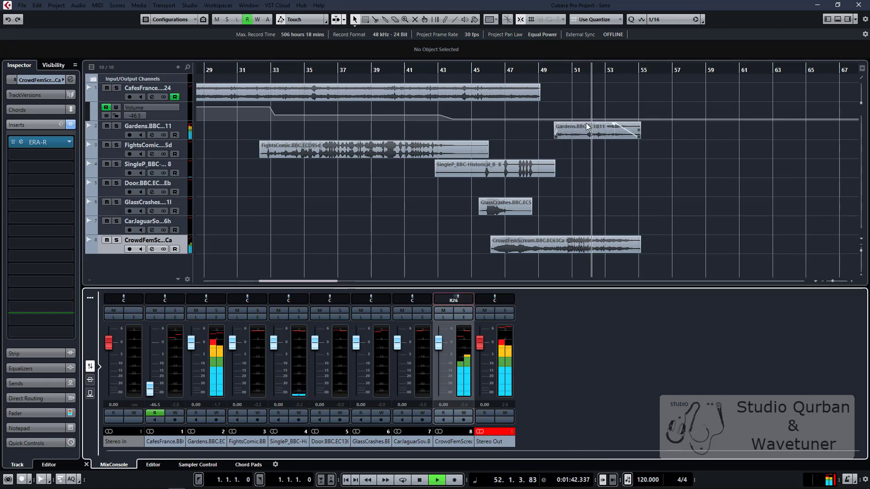
Step: Stop playback and lower the clip volume of the closing Gardens clip at about bars 50 to 55
scroll(595, 129, up, 2)
key(space)
drag(599, 123, 600, 129)
scroll(592, 160, down, 2)
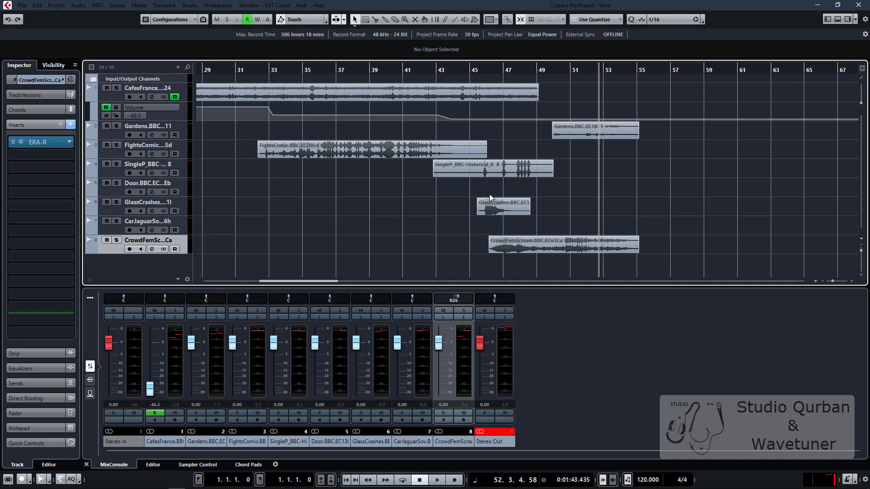
Step: Play the car passage from about bar 10 and lower the Gardens volume automation to -9.84 dB between 11.3.2 and 18.1.4
scroll(290, 182, left, 8)
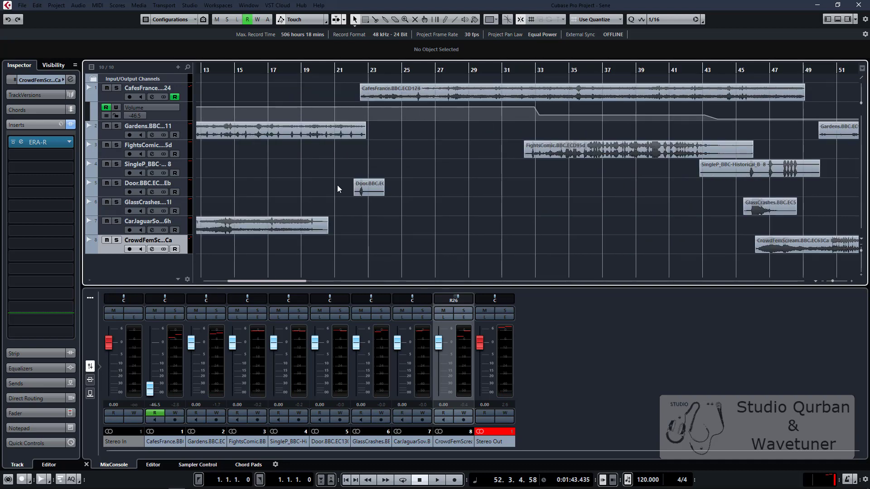
scroll(319, 193, left, 6)
click(362, 197)
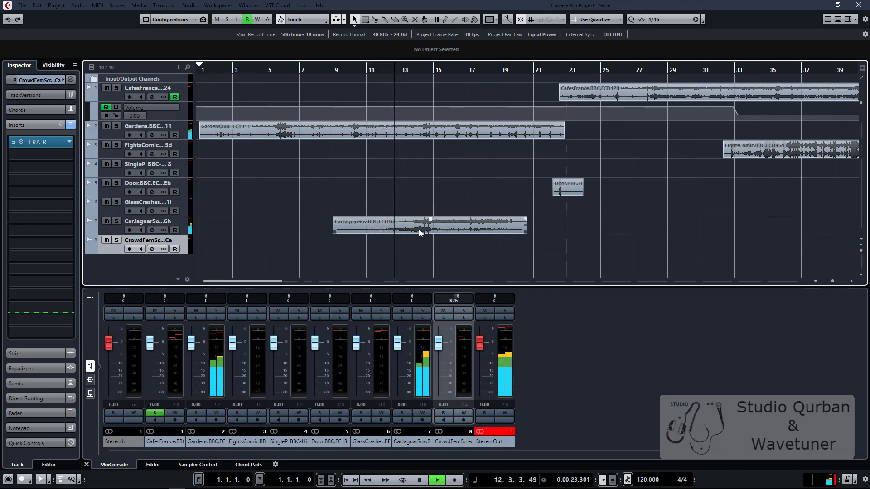
key(space)
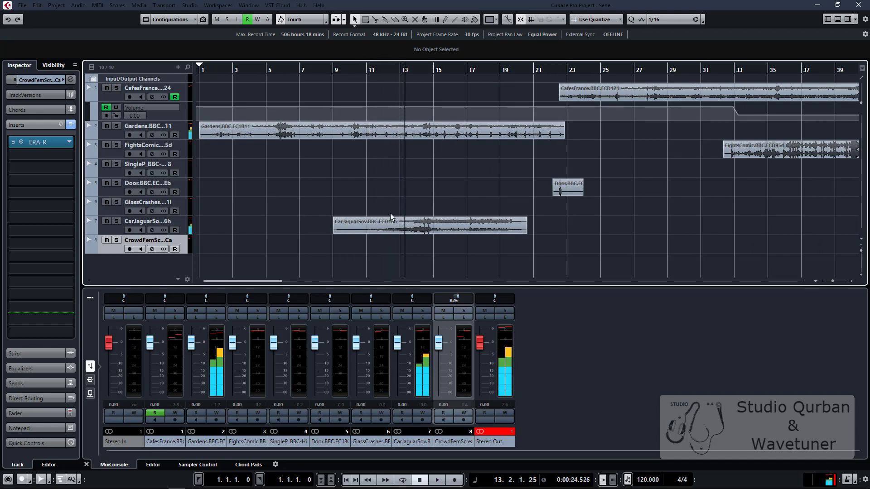
click(89, 135)
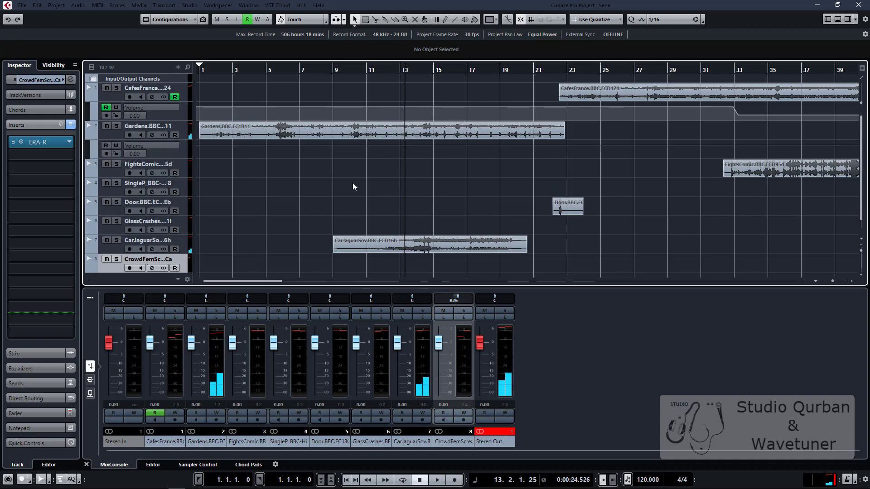
scroll(424, 164, up, 2)
right_click(386, 157)
click(401, 158)
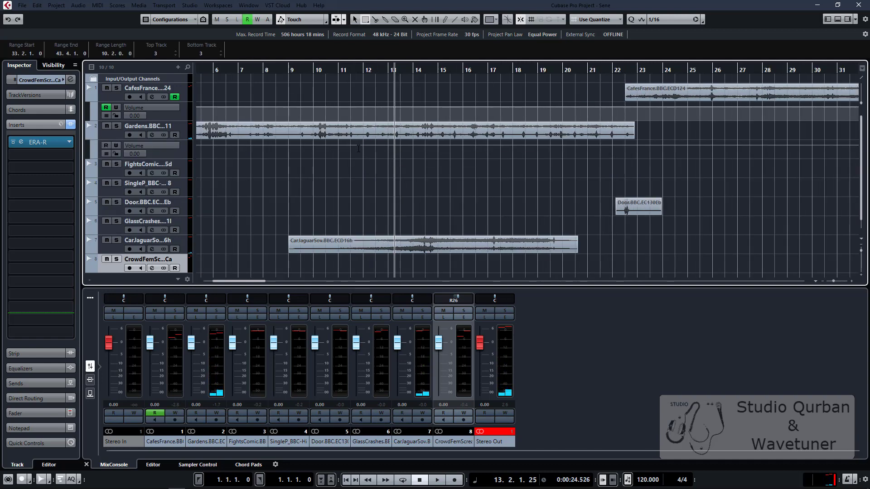
drag(358, 148, 517, 150)
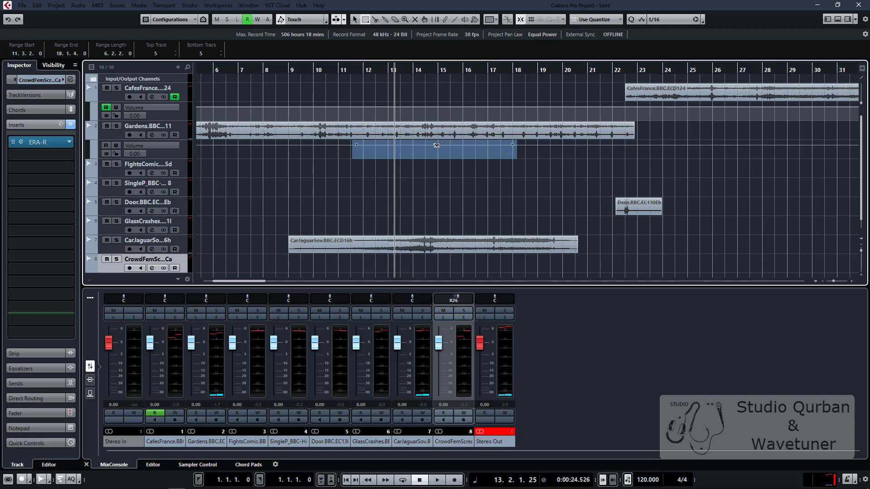
drag(436, 146, 438, 172)
scroll(357, 179, up, 2)
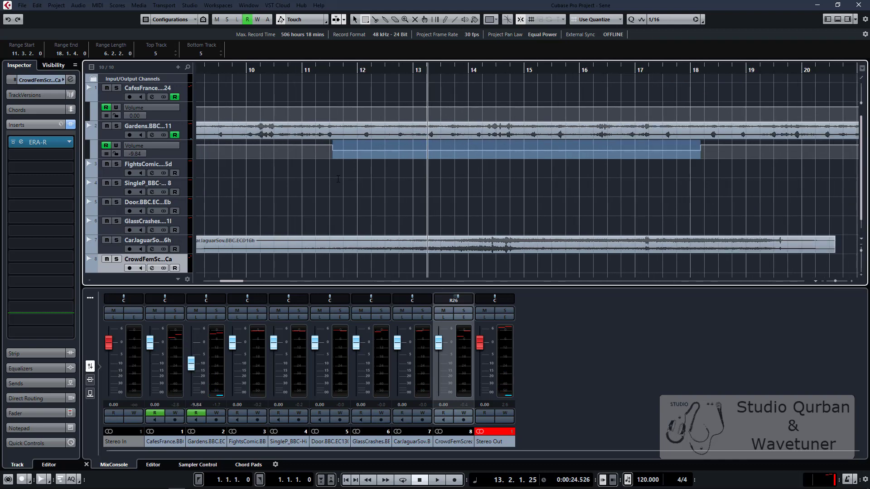
key(1)
drag(332, 137, 327, 148)
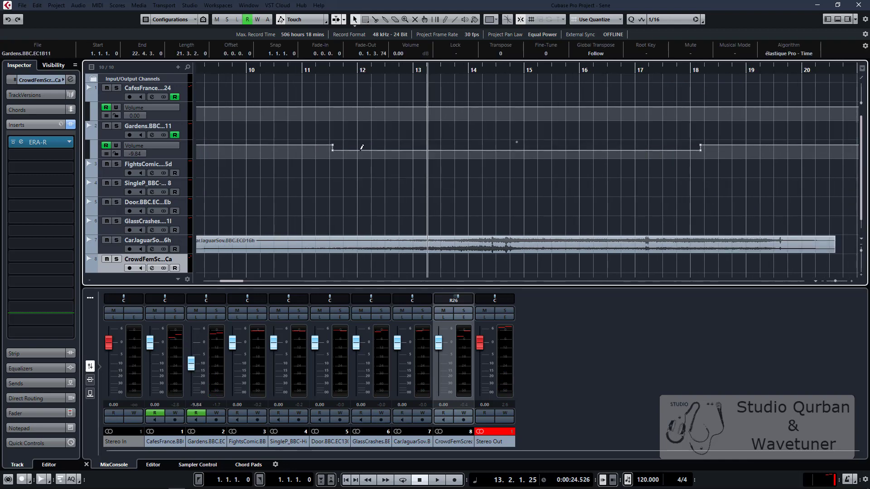
key(Delete)
key(ctrl+z)
Step: Slope both edges of the Gardens volume dip by moving its starting 0 dB point to about 11.2.1 and its ending point further out
scroll(358, 170, down, 5)
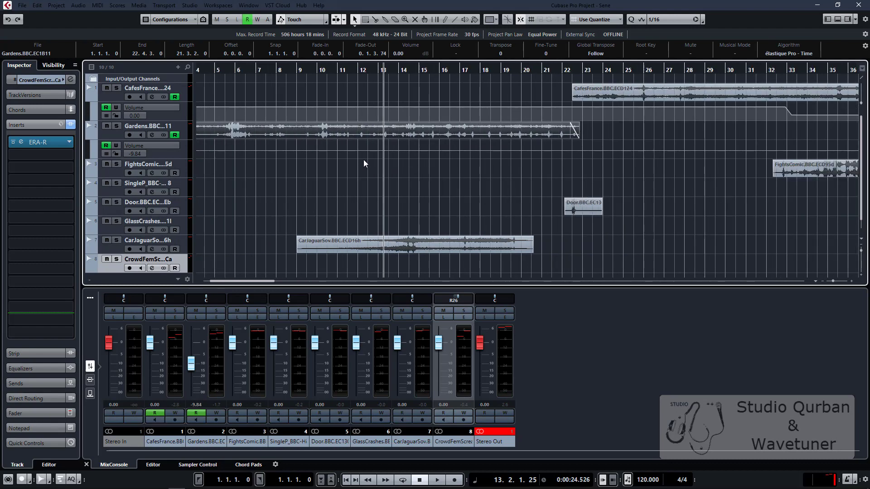
click(355, 155)
scroll(353, 149, up, 4)
click(343, 146)
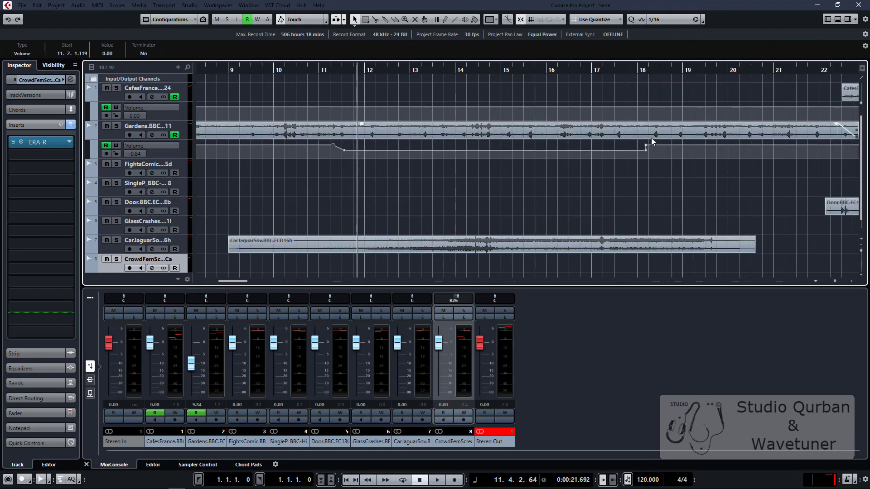
drag(640, 144, 650, 143)
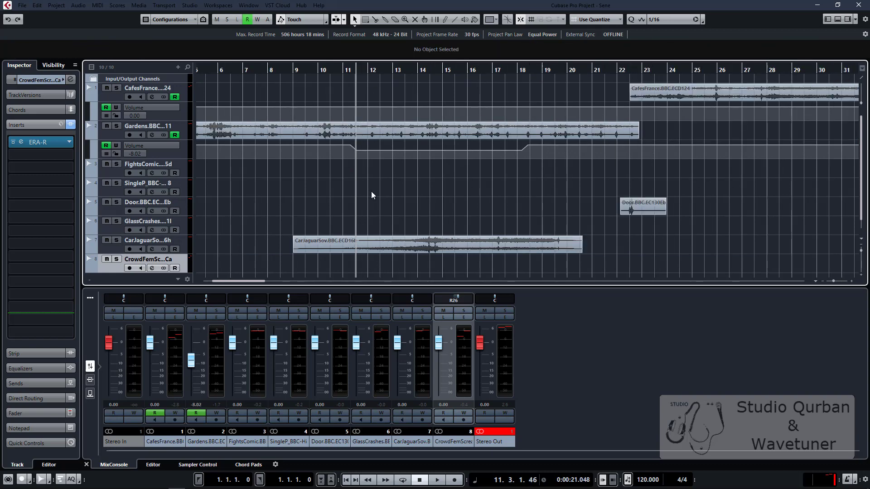
Step: During playback from about bar 10, move the two points ending the Gardens volume dip so that the rise starts at 23.2.1
click(336, 186)
key(space)
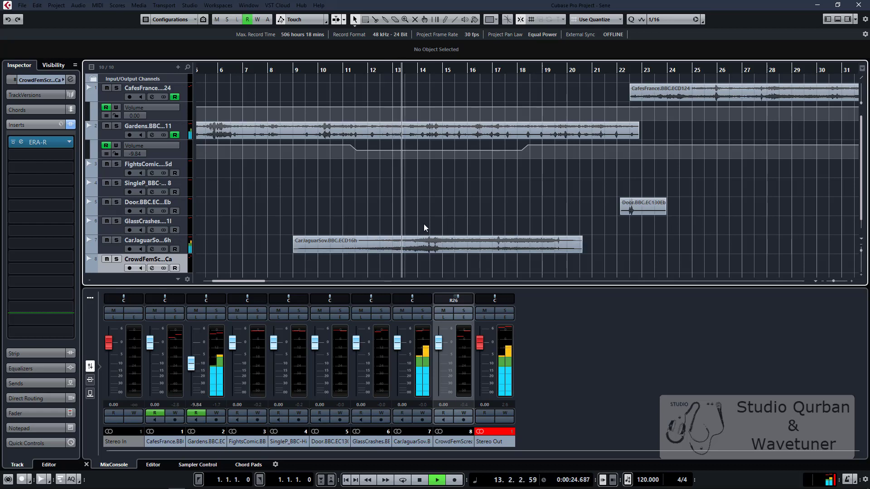
drag(540, 160, 518, 144)
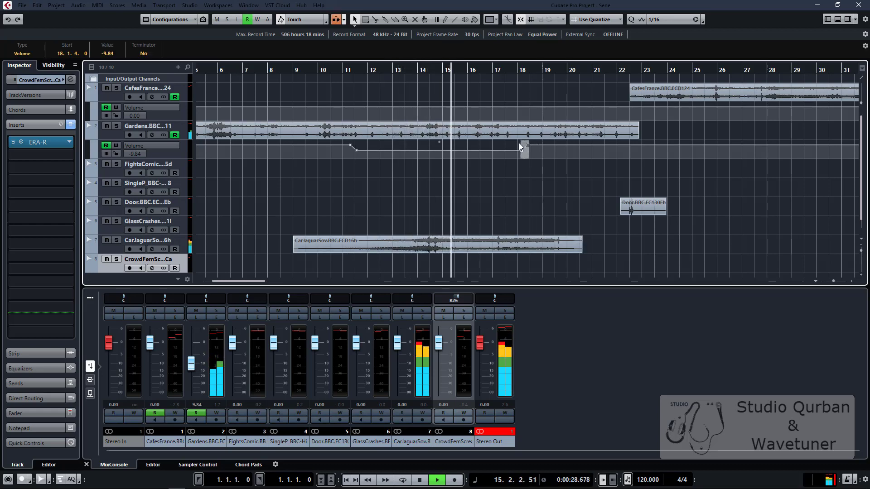
key(ctrl+Right)
key(ctrl+Right)
key(ctrl+Right)
key(ctrl+Right)
key(ctrl+Right)
key(ctrl+Right)
key(ctrl+Right)
key(ctrl+Right)
key(ctrl+Right)
key(ctrl+Right)
key(ctrl+Right)
key(ctrl+Right)
key(ctrl+Right)
key(ctrl+Right)
key(ctrl+Right)
key(ctrl+Right)
key(ctrl+Right)
key(ctrl+Right)
key(ctrl+Right)
key(ctrl+Right)
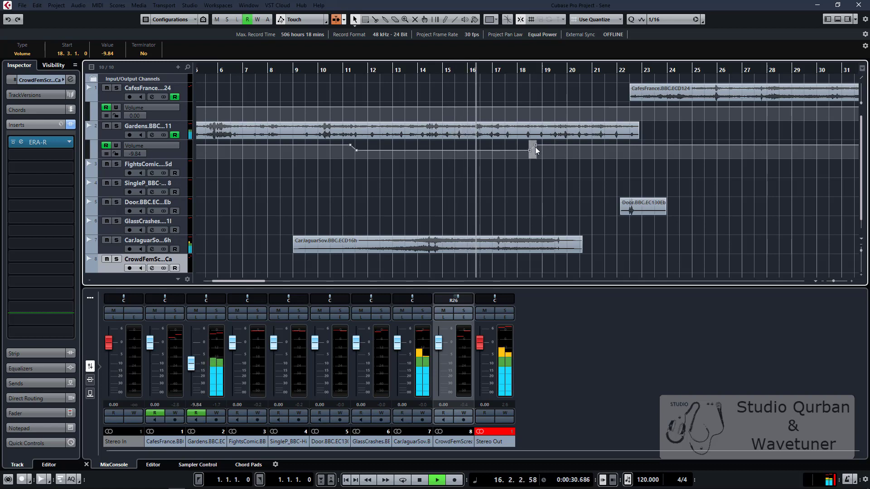
key(ctrl+Right)
key(ctrl+Right)
key(ctrl+Right)
key(ctrl+Right)
key(ctrl+Right)
key(ctrl+Right)
key(ctrl+Right)
key(ctrl+Right)
key(ctrl+Right)
key(ctrl+Right)
key(ctrl+Right)
key(ctrl+Right)
key(ctrl+Right)
key(ctrl+Right)
key(ctrl+Right)
key(ctrl+Right)
key(ctrl+Right)
key(ctrl+Right)
key(ctrl+Right)
key(ctrl+Right)
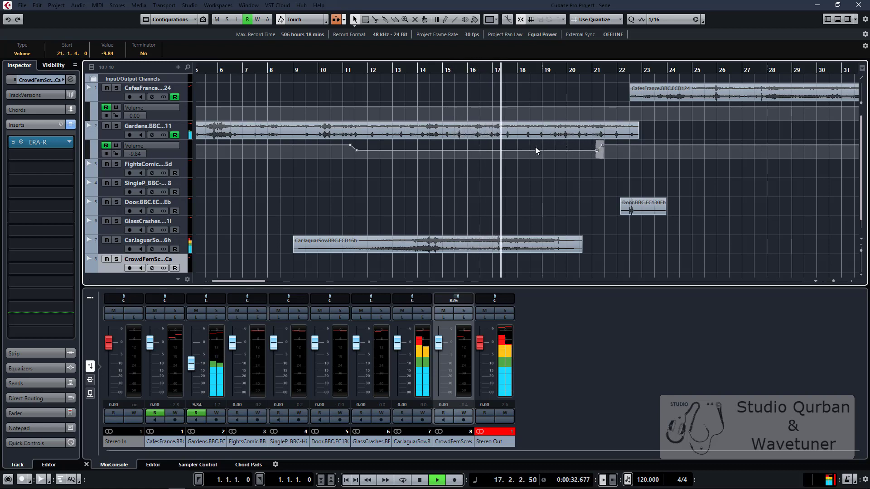
key(ctrl+Right)
key(ctrl+Right)
key(ctrl+Right)
key(ctrl+Right)
key(ctrl+Right)
key(ctrl+Right)
key(ctrl+Right)
key(ctrl+Right)
key(ctrl+Right)
key(ctrl+Right)
key(ctrl+Right)
key(ctrl+Right)
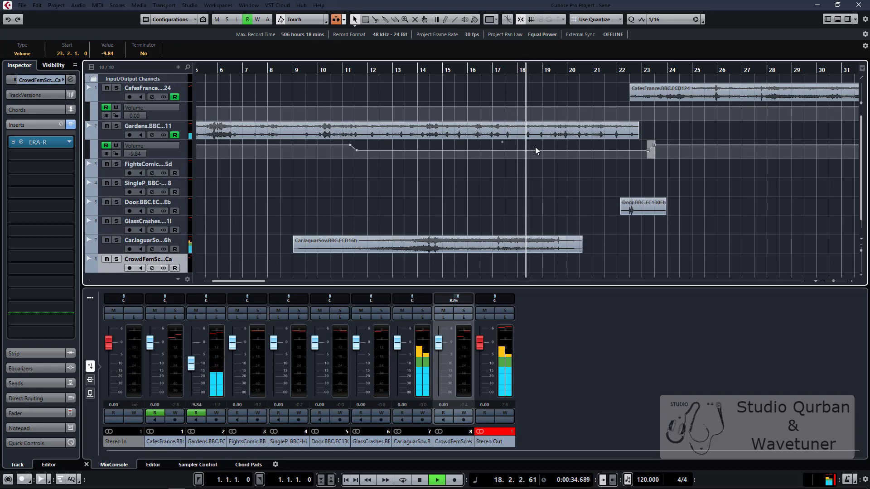
key(h)
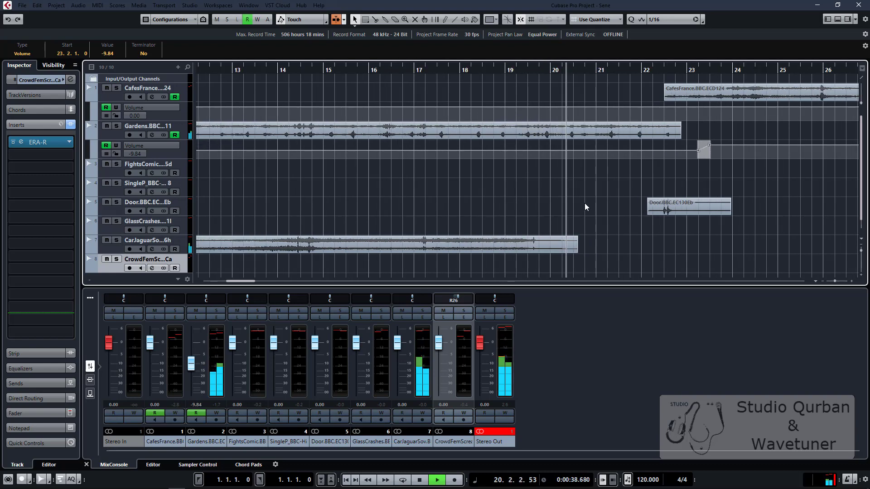
key(space)
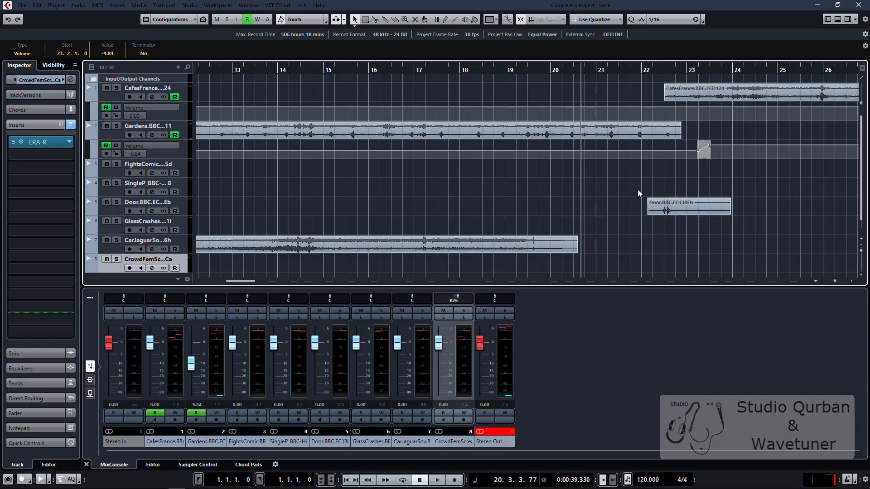
Step: Play from about bar 18 to bar 26 to check the car's exit, the door and the garden-to-café transition
scroll(595, 212, down, 2)
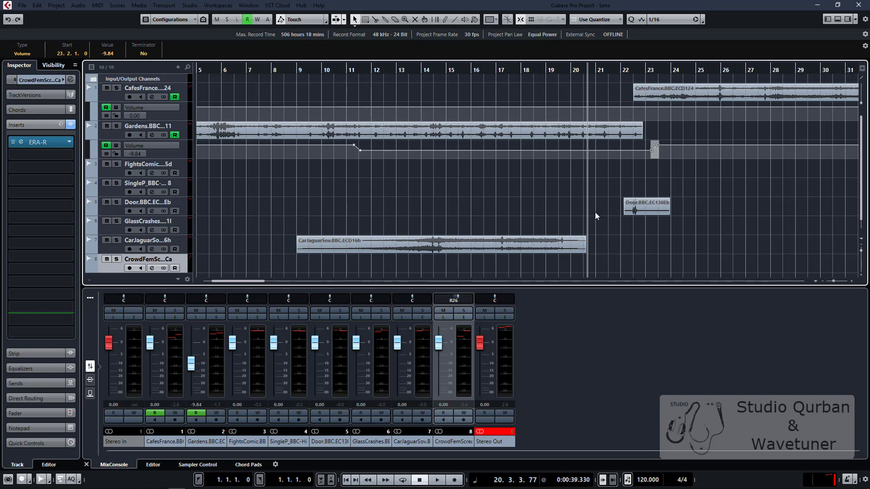
scroll(572, 208, right, 3)
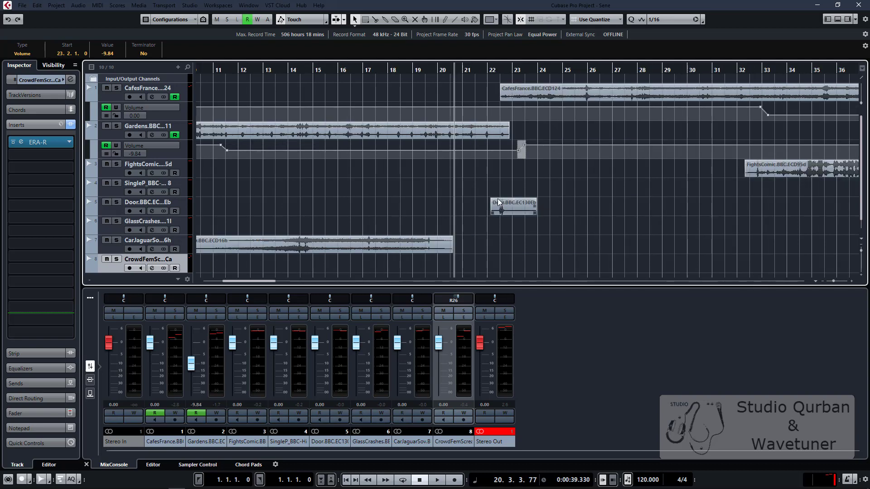
click(434, 183)
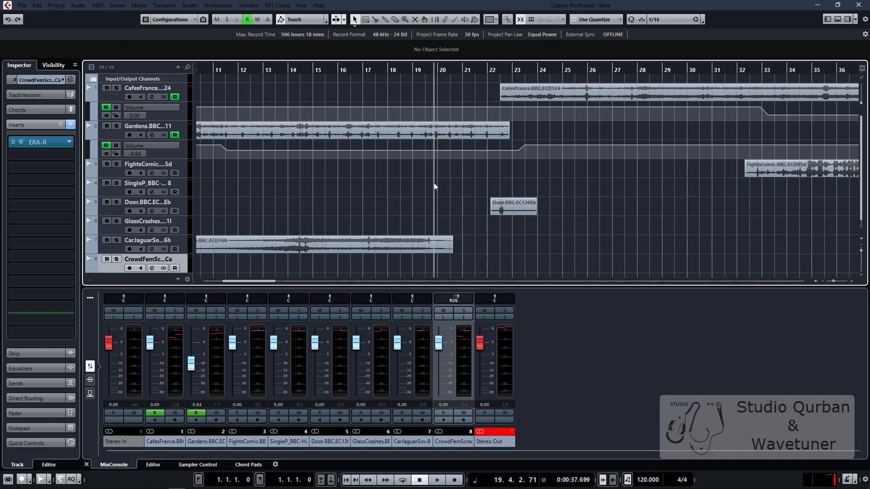
click(421, 193)
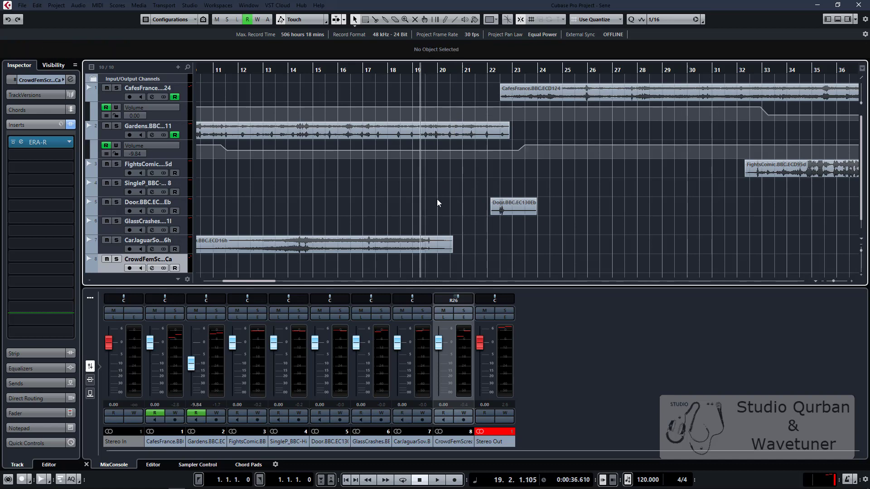
click(392, 189)
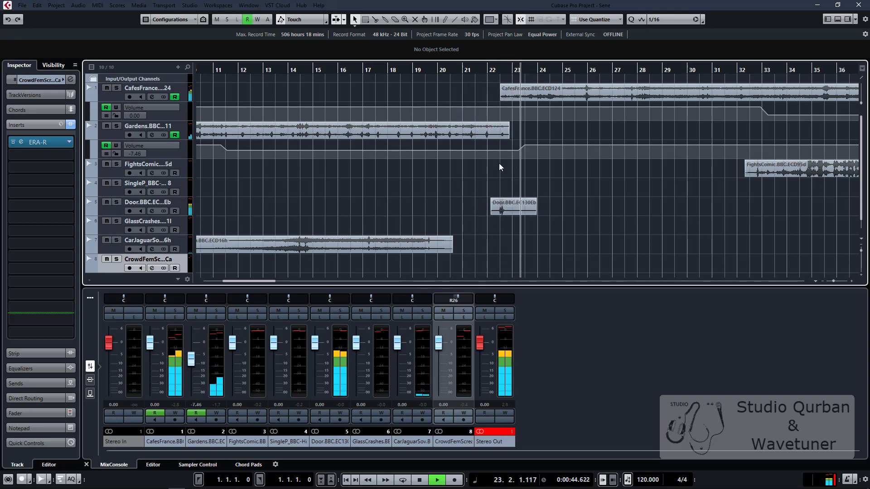
key(f)
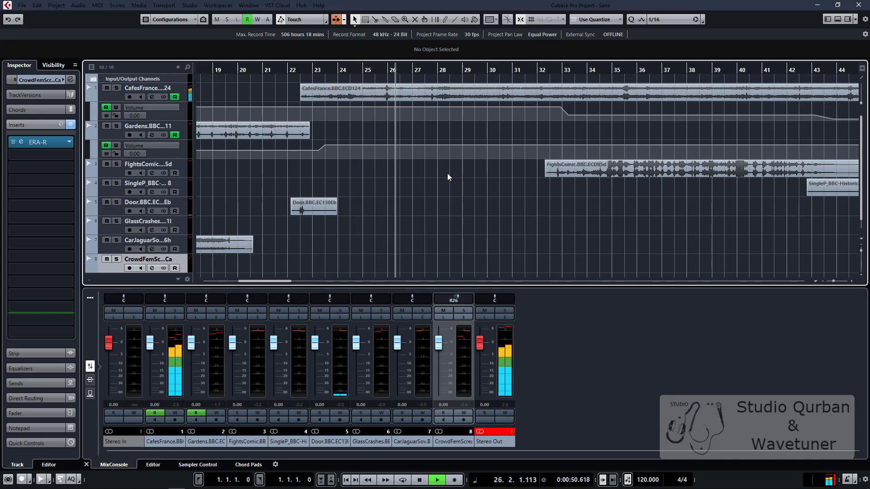
key(space)
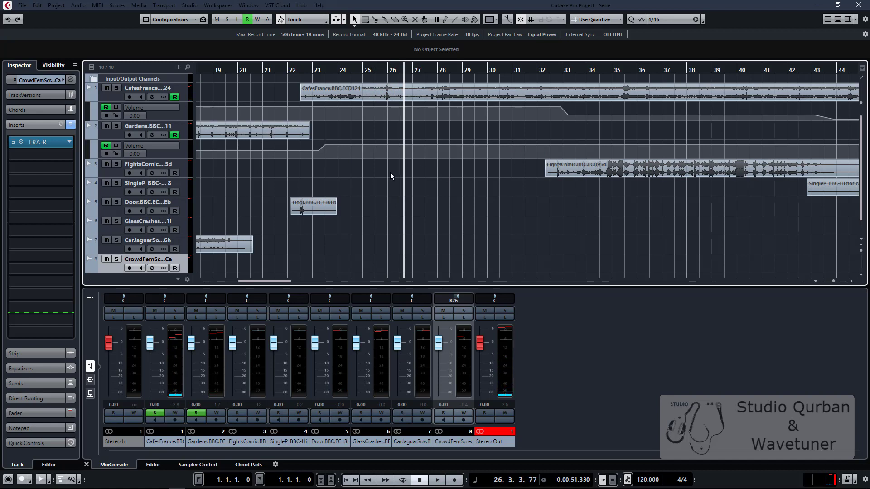
Step: Play the start of the fight from about bar 31 and insert the ERA-R reverb in the FightsComic track's second slot
scroll(453, 157, right, 3)
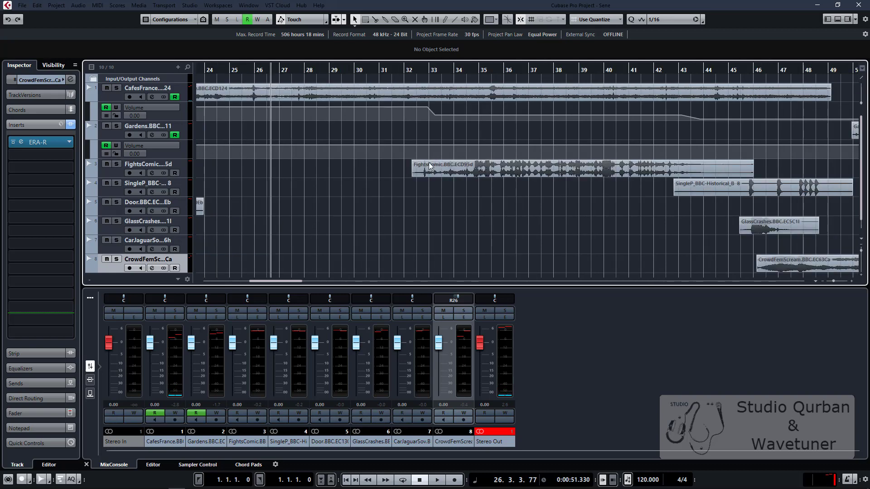
click(377, 164)
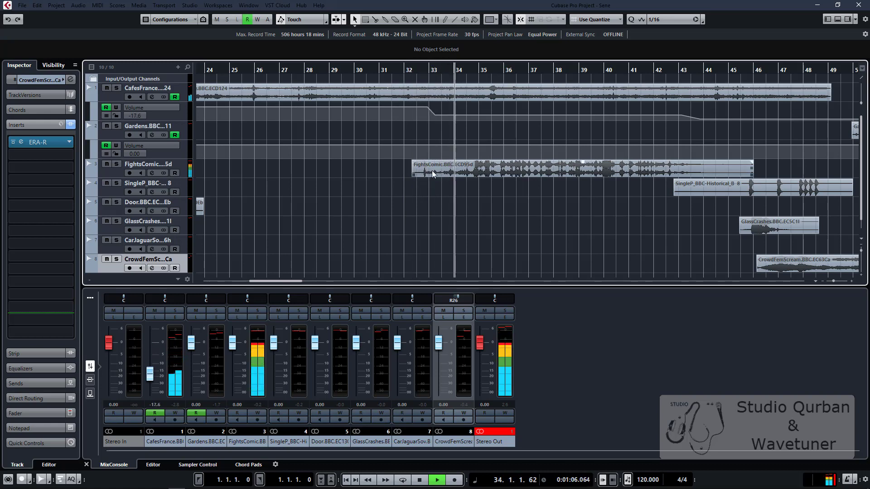
click(184, 170)
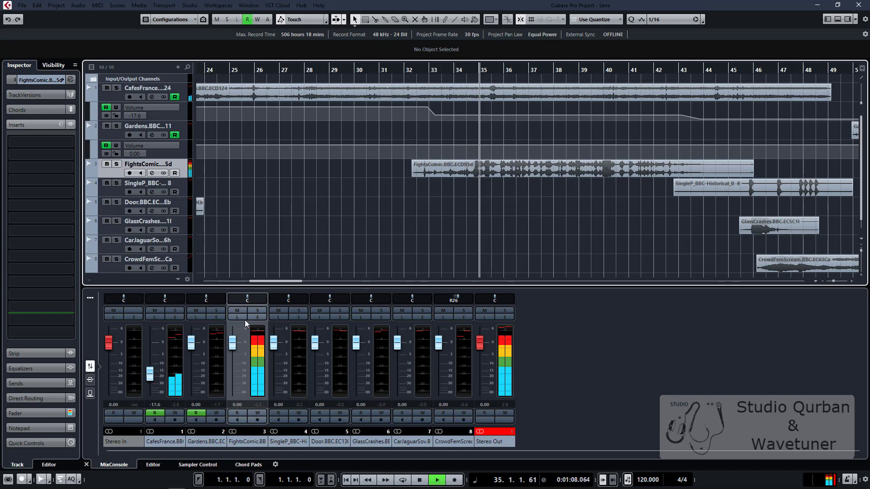
key(space)
click(51, 158)
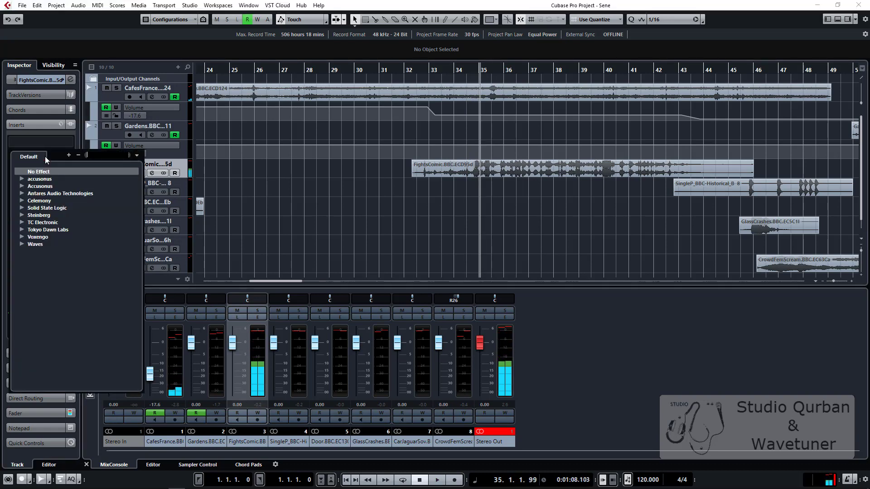
click(22, 187)
click(44, 201)
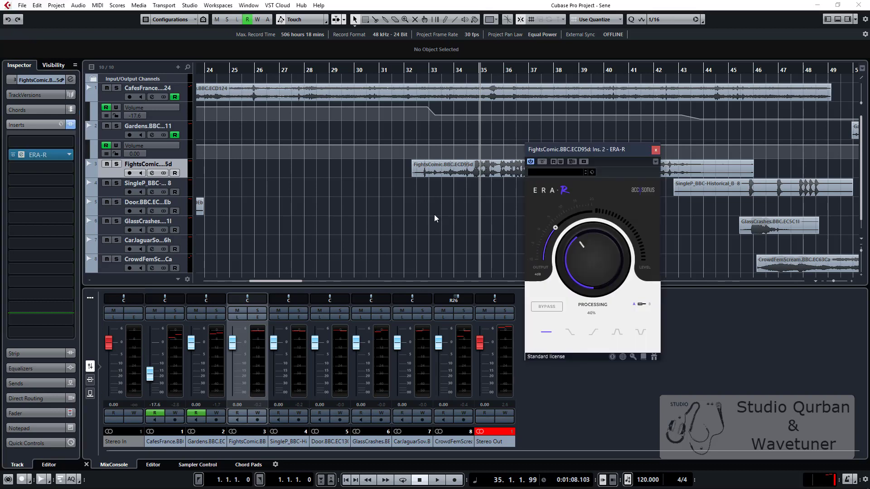
Step: During playback, set the FightsComic ERA-R processing to 46% and close the plug-in
key(space)
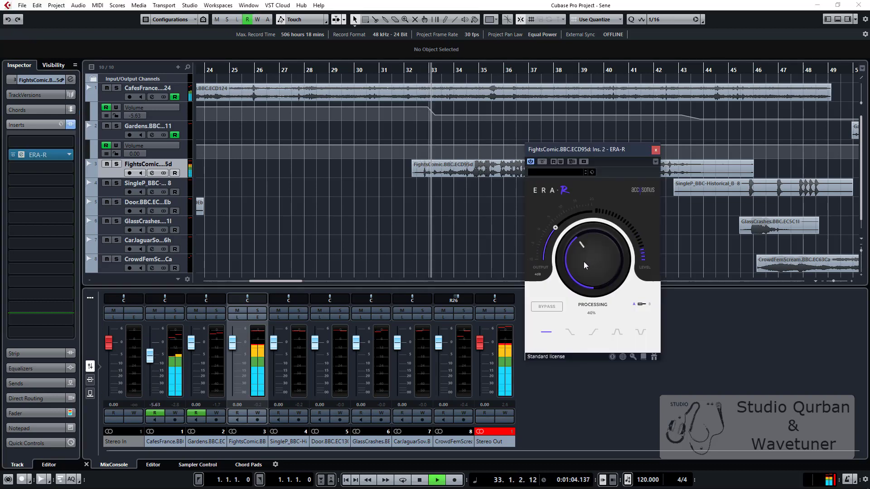
drag(583, 261, 585, 255)
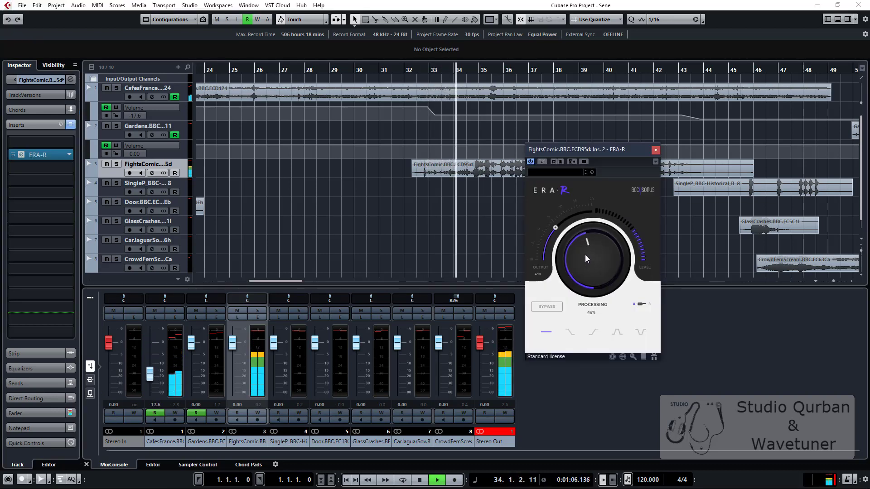
click(656, 150)
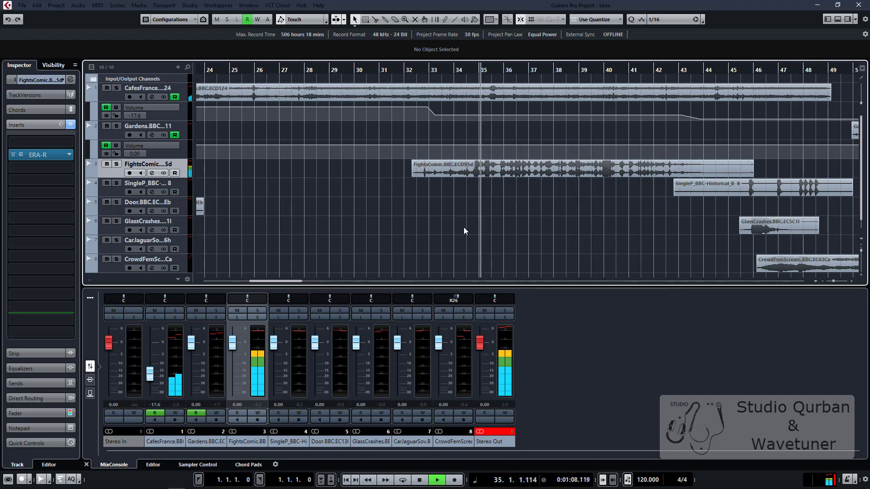
Step: Play the fight up to about bar 41, then lower the CafesFrance volume automation between 33.2.1 and about bar 43 to -22.3 dB
scroll(462, 227, down, 1)
scroll(461, 220, right, 1)
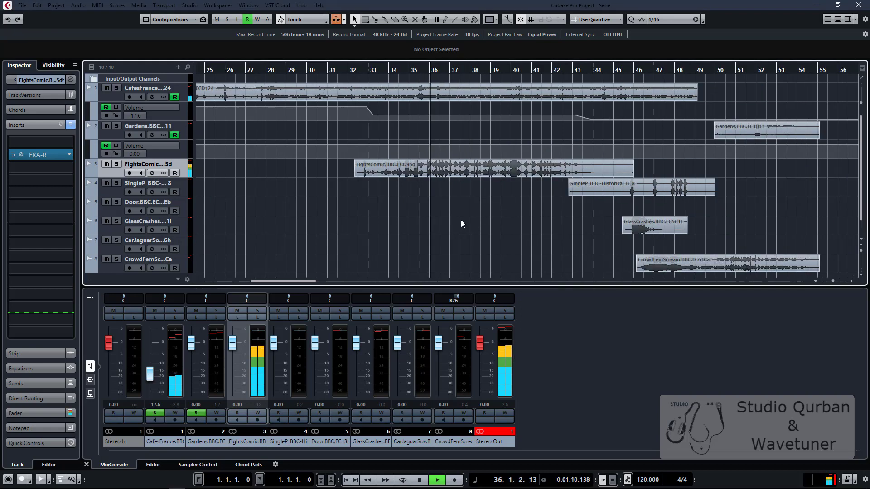
scroll(396, 199, right, 2)
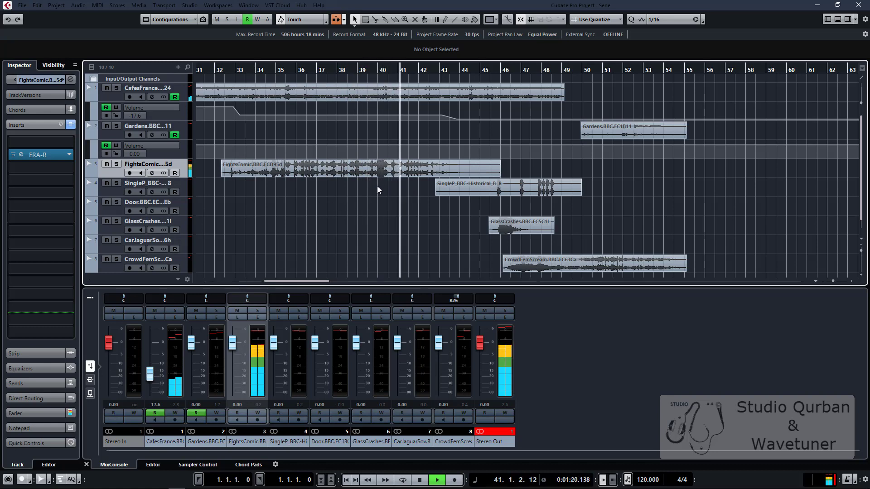
key(space)
drag(444, 121, 230, 112)
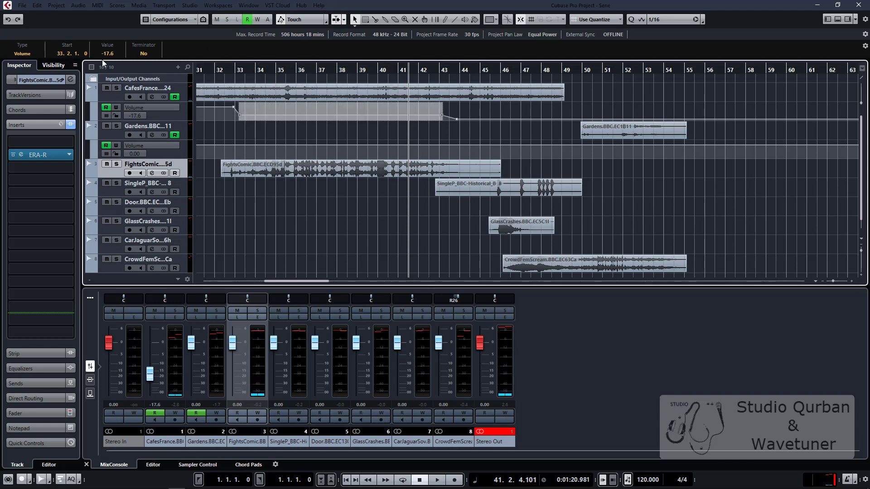
scroll(107, 54, down, 3)
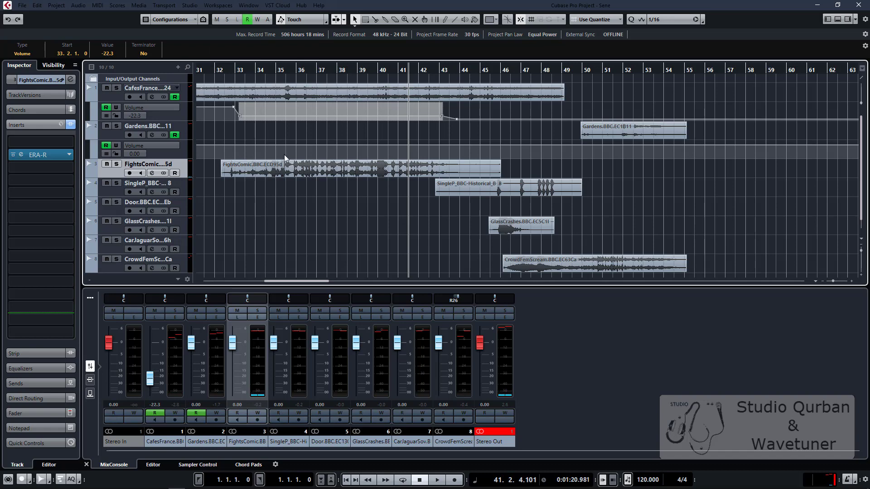
Step: During playback from about bar 32, curve the CafesFrance volume drop at bar 33 and move its lower point to 34.1.2
click(227, 127)
key(space)
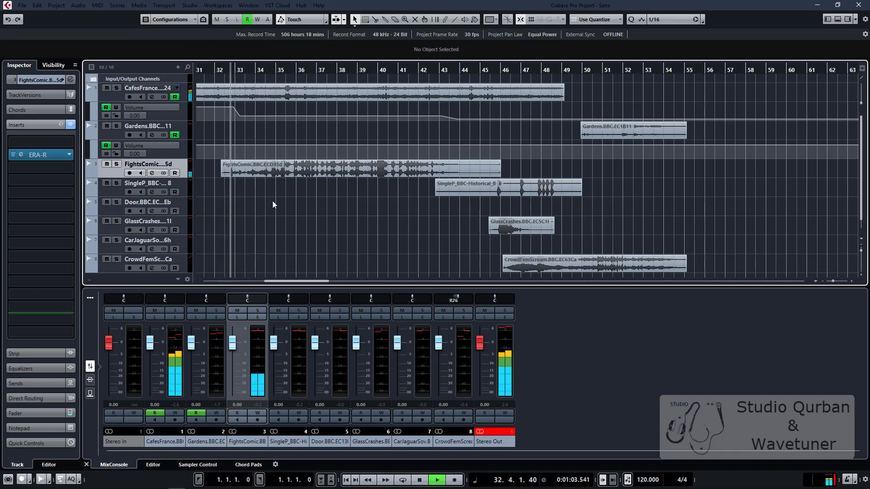
scroll(227, 136, up, 4)
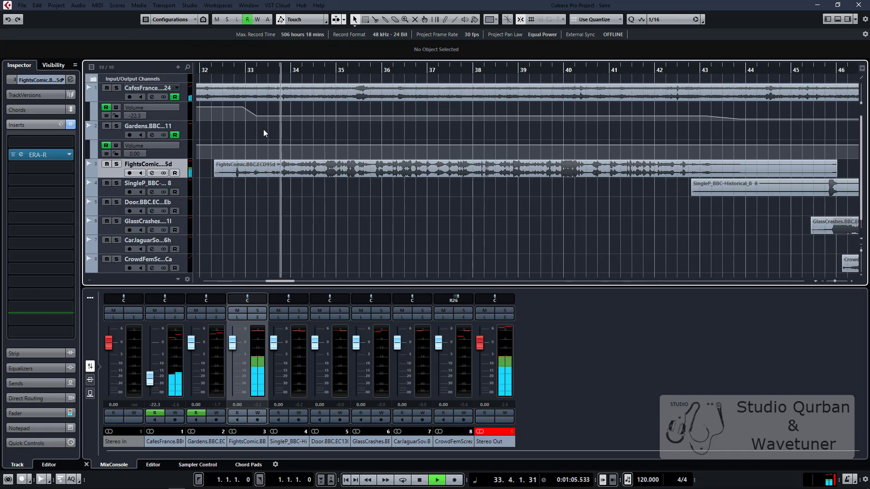
scroll(264, 132, down, 1)
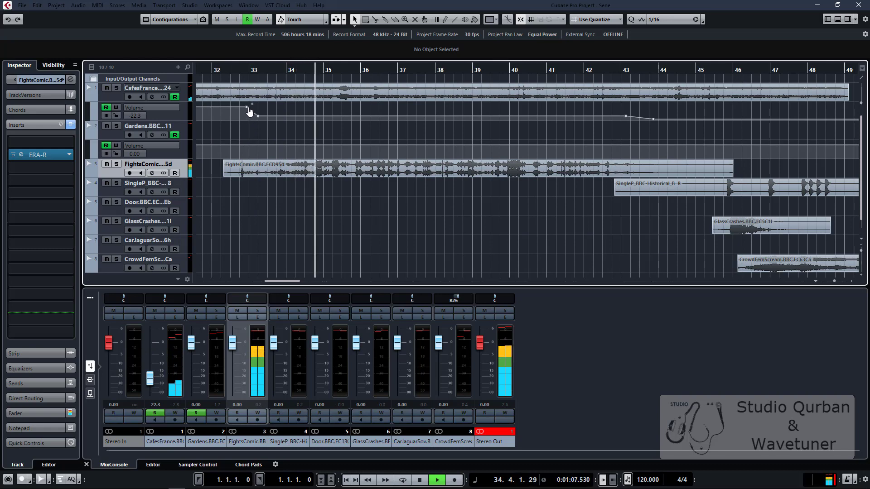
scroll(243, 113, down, 2)
scroll(243, 114, up, 7)
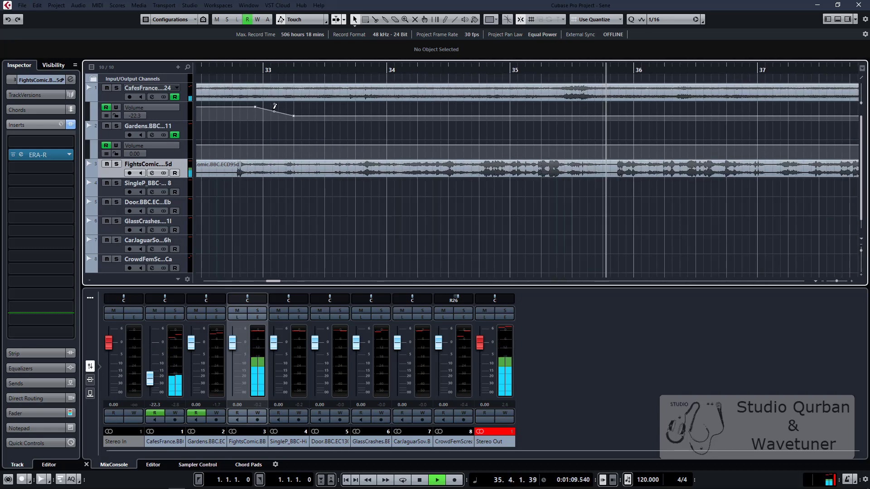
drag(274, 112, 288, 112)
scroll(295, 141, down, 5)
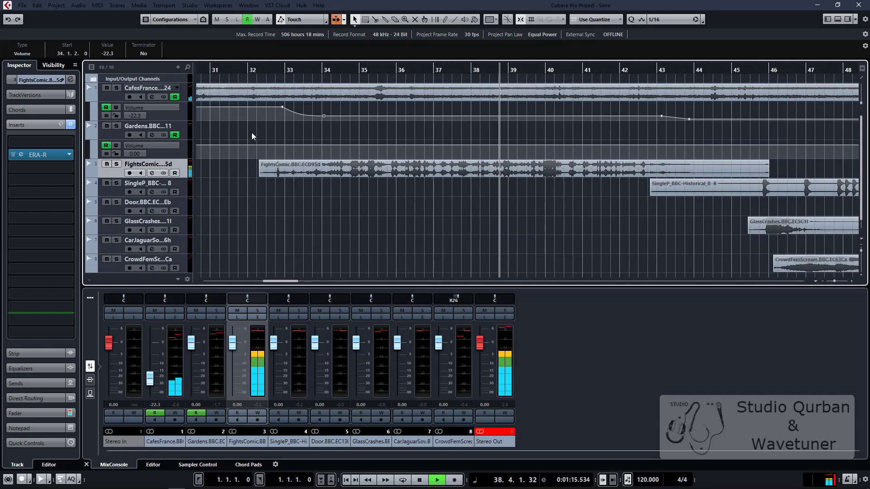
Step: Play from about bar 32 to bar 48 to check the fight, gunshots, glass crash and screams against the café
click(251, 134)
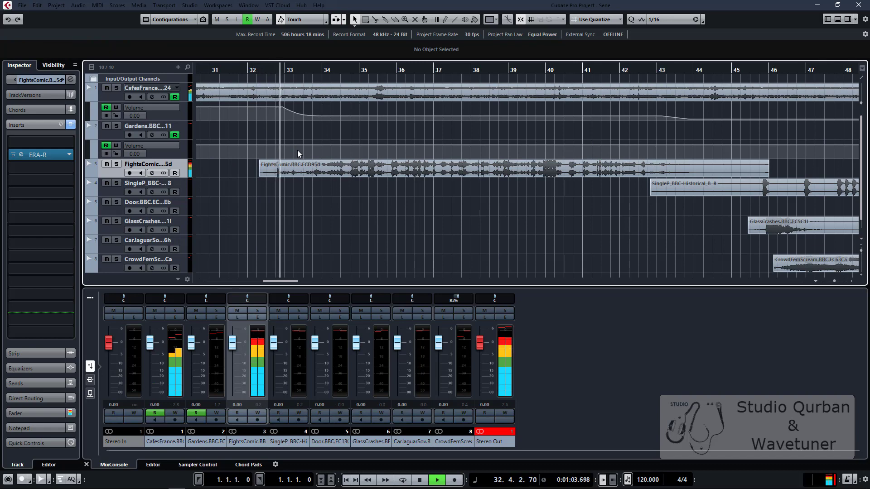
scroll(326, 149, down, 2)
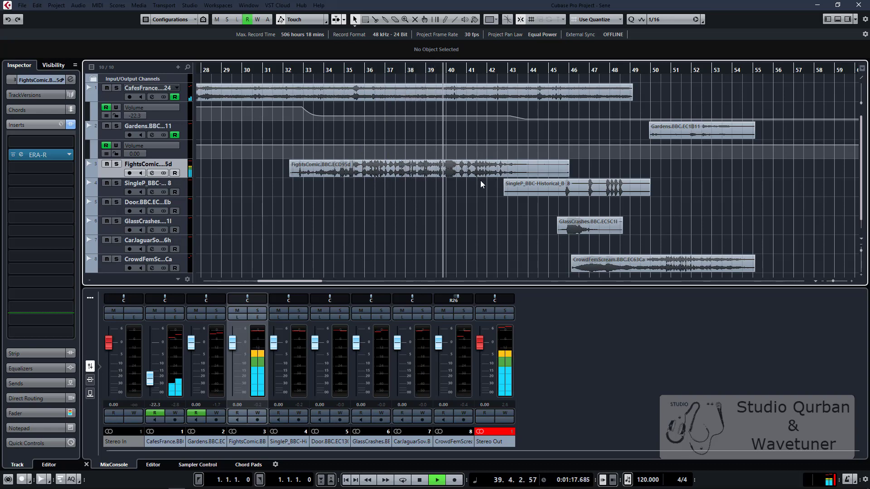
key(f)
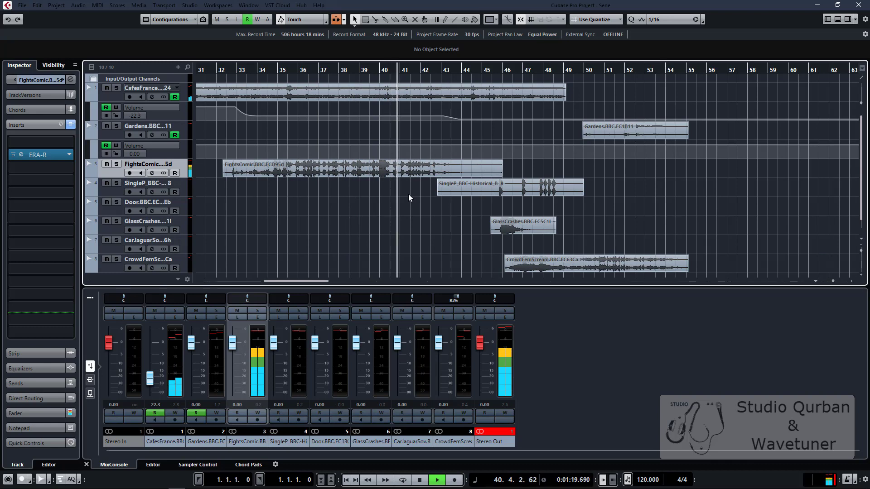
scroll(409, 195, down, 1)
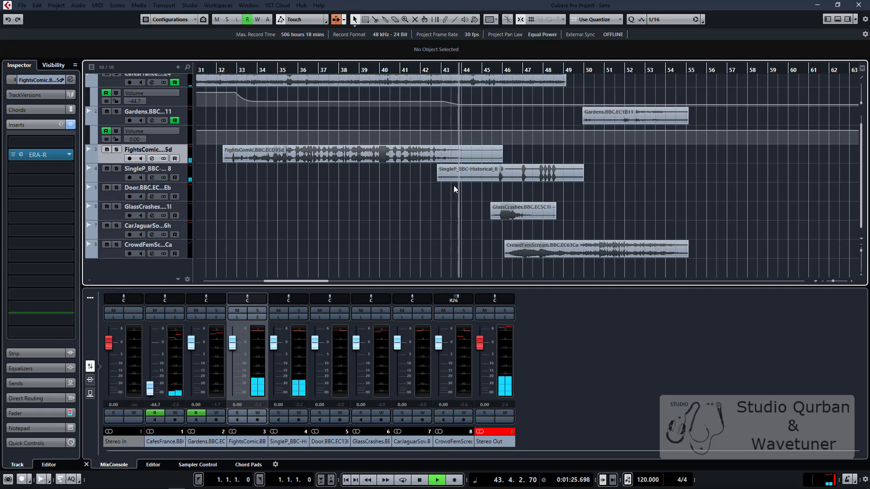
scroll(489, 183, up, 1)
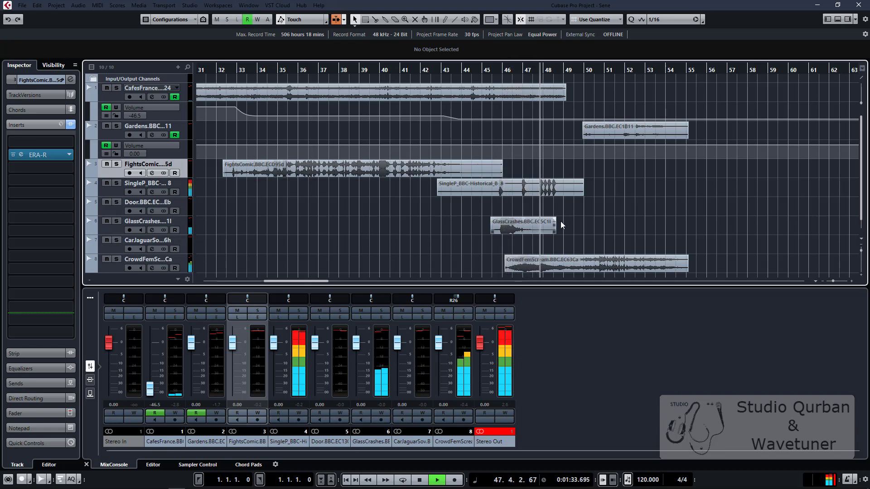
key(g)
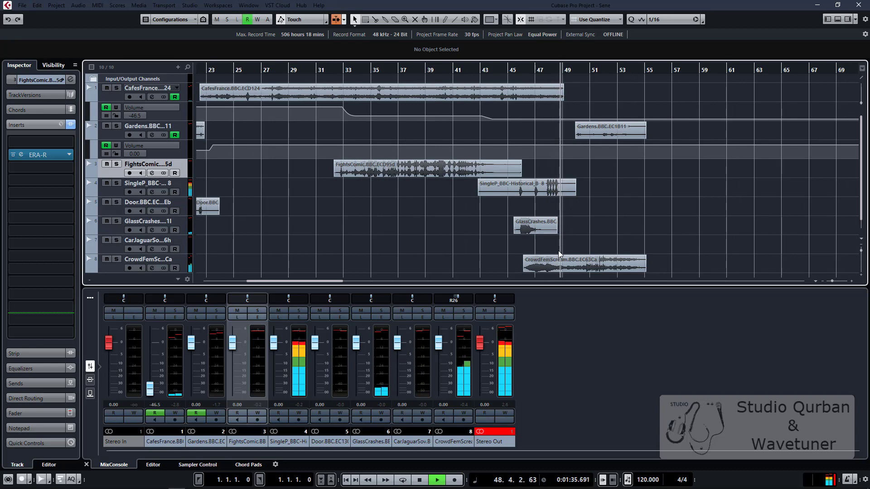
key(space)
Step: Set the playhead to 45.2.2 and open the CrowdFemScream channel settings, placing the window clear of the arrangement
click(512, 267)
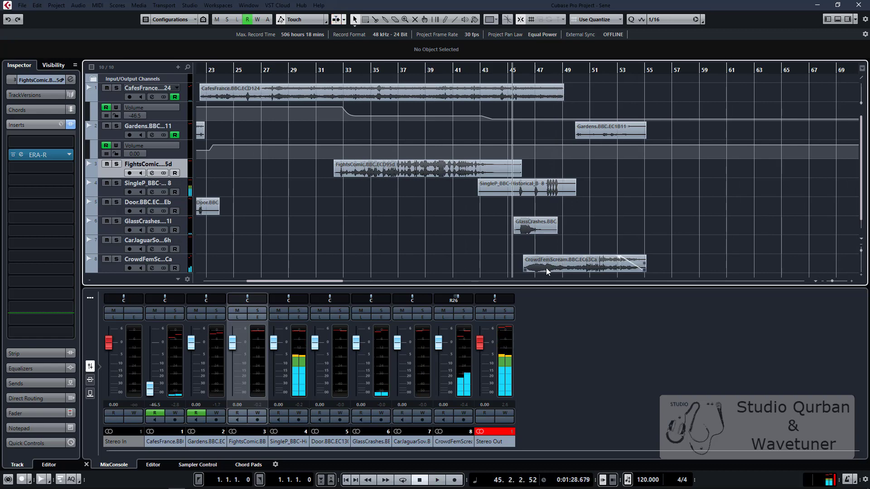
click(109, 269)
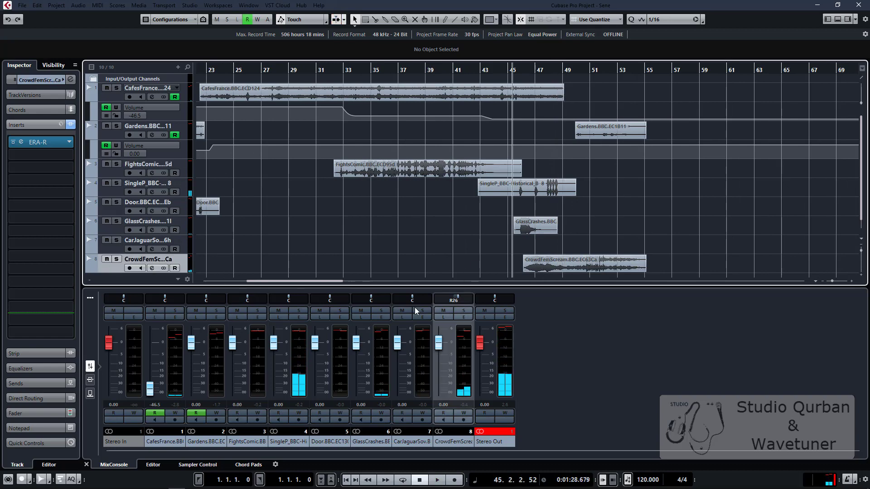
click(463, 319)
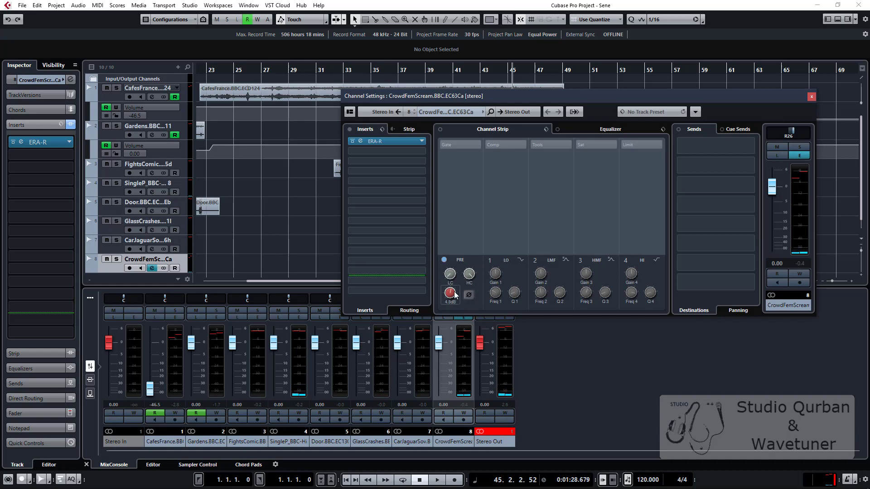
drag(543, 99, 425, 314)
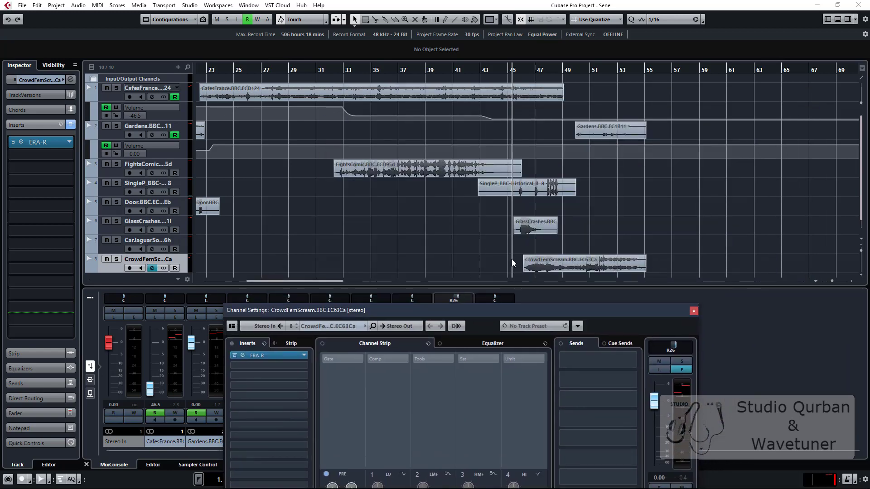
Step: During playback, boost the CrowdFemScream equalizer by about 6 dB near 80 Hz on band 2 and near 500 Hz on band 3
key(space)
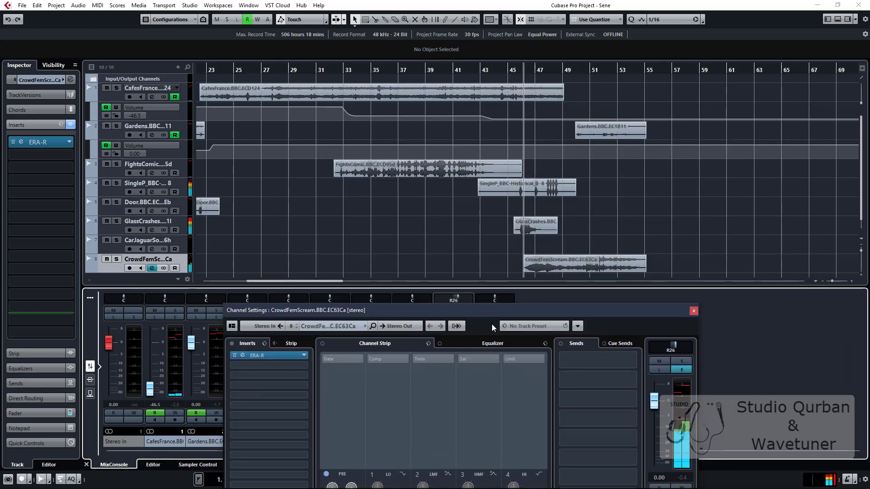
click(472, 343)
drag(437, 405, 372, 398)
drag(460, 397, 431, 399)
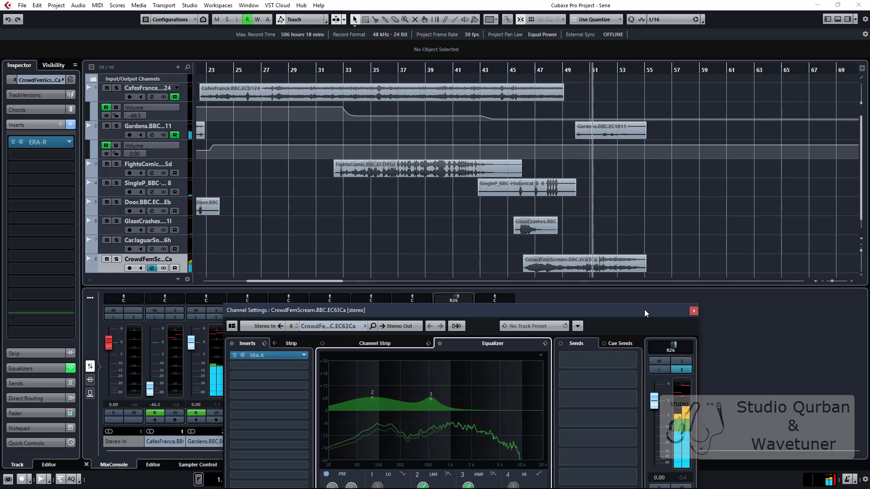
click(694, 311)
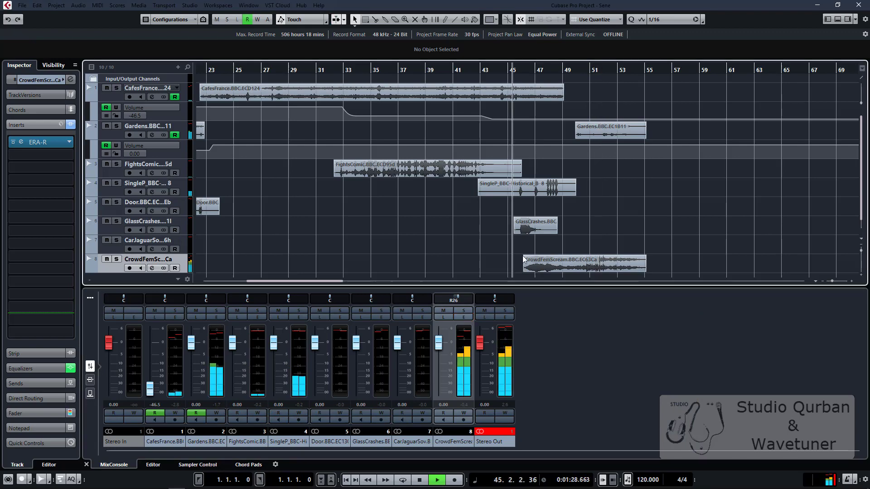
Step: Replay from about bar 45 to bar 48 to check the equalized crowd screams with the gunshots and glass crash
scroll(522, 256, up, 2)
scroll(522, 256, up, 2)
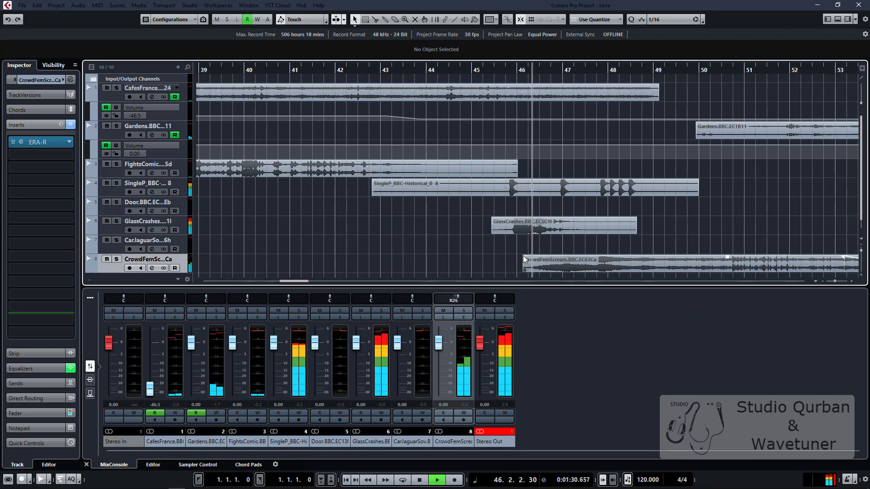
key(f)
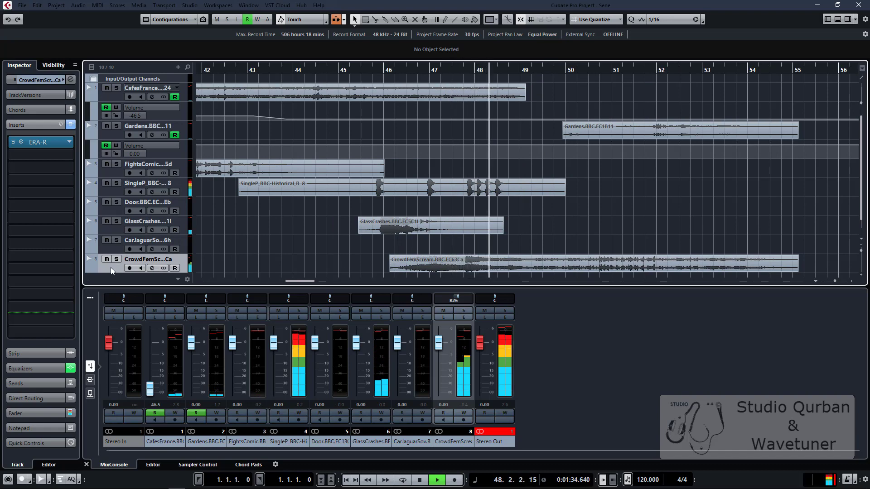
key(space)
Step: Insert the StereoDelay effect in the CrowdFemScream track's second slot, finding it by searching for "de"
click(40, 155)
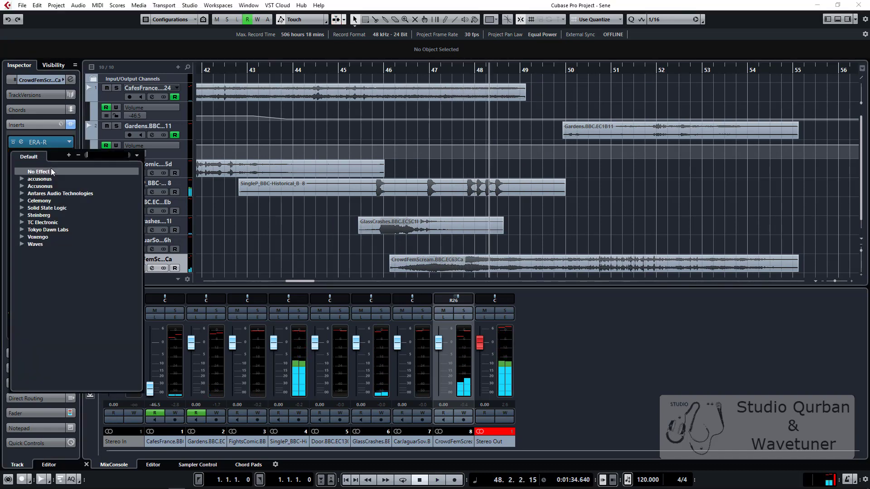
text(de)
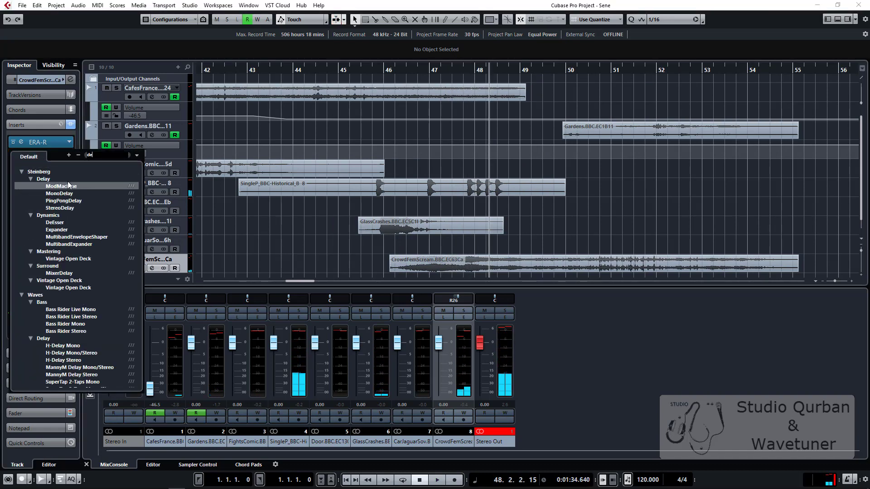
click(59, 207)
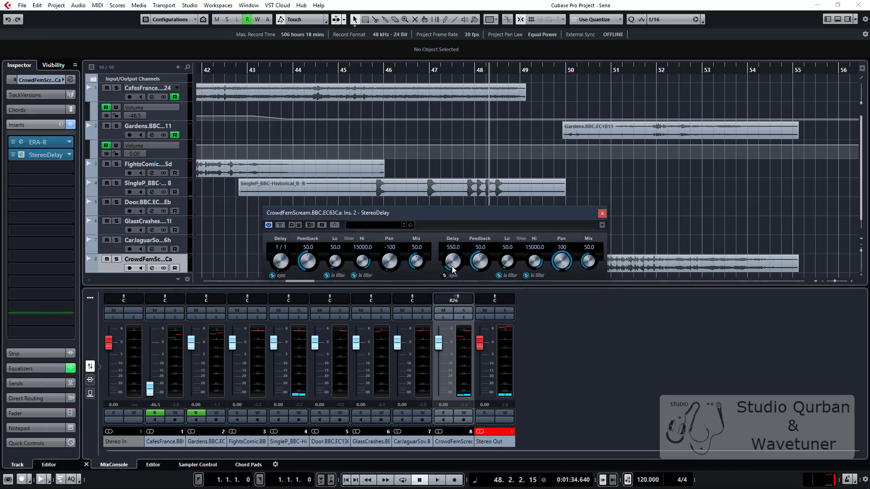
Step: Turn off StereoDelay's left sync, set the delays to 0.1 and 50.1, raise the mix on both channels and close the effect
click(272, 275)
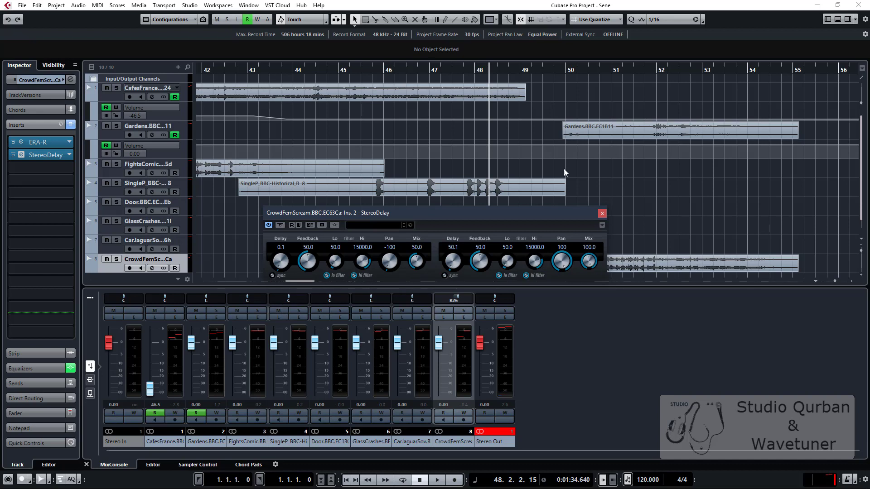
drag(419, 260, 402, 181)
click(602, 213)
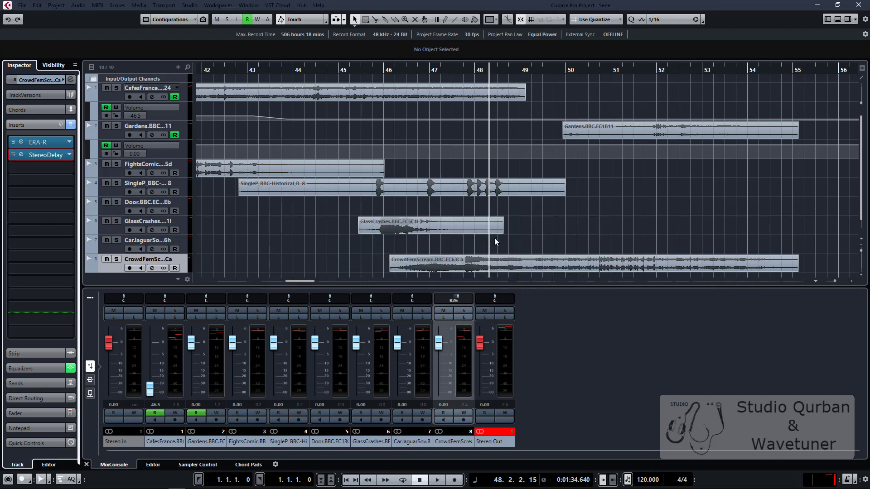
Step: Replay the crowd screams from about bar 46 with StereoDelay bypassed and re-enabled to compare the sound
click(385, 250)
key(space)
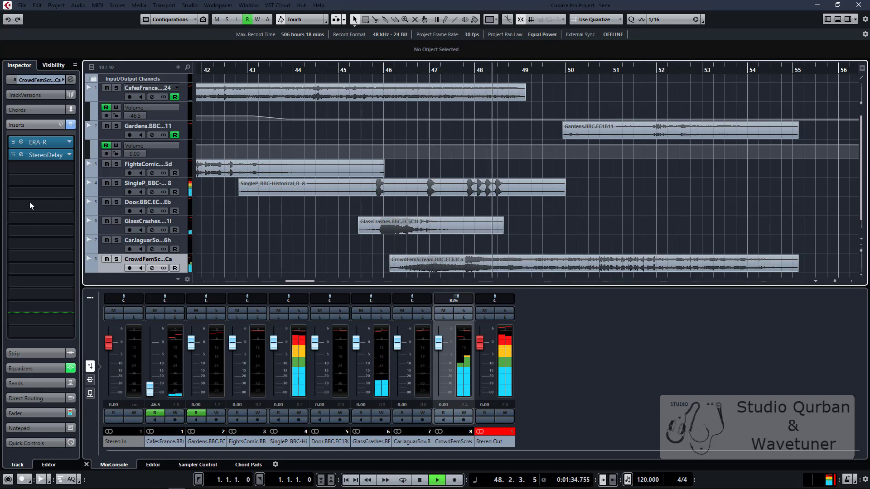
key(space)
click(13, 155)
click(396, 240)
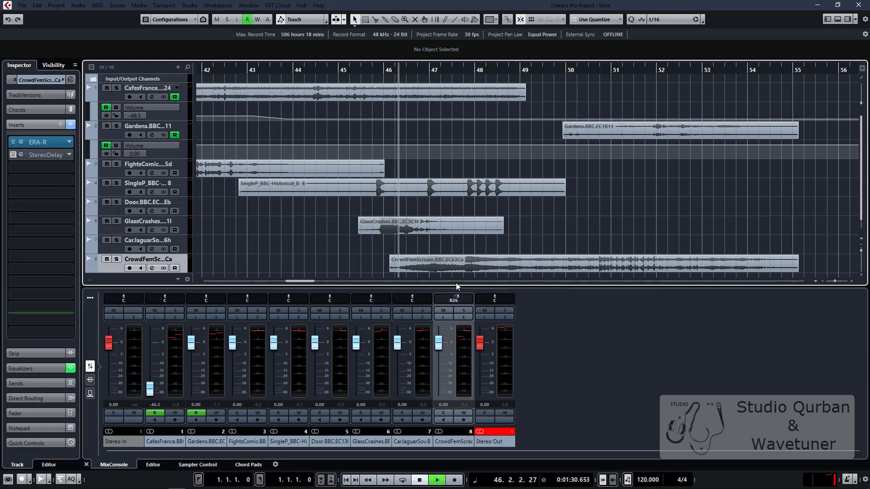
key(space)
click(13, 155)
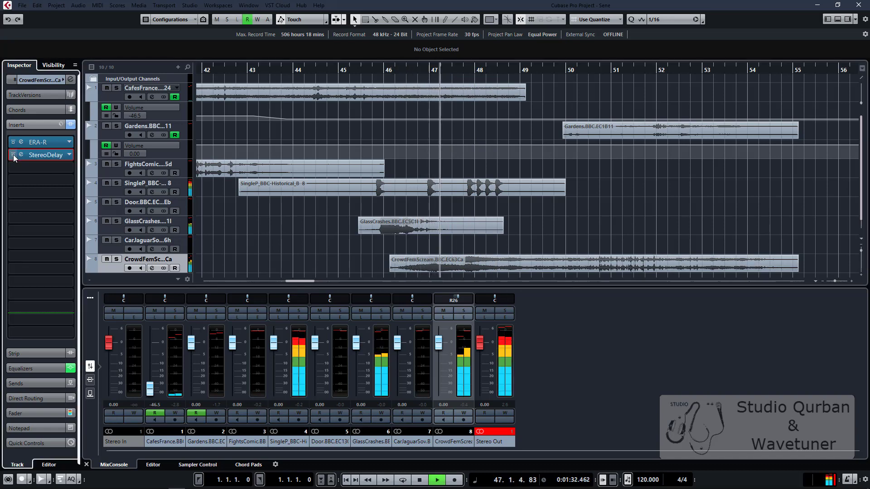
scroll(450, 218, down, 3)
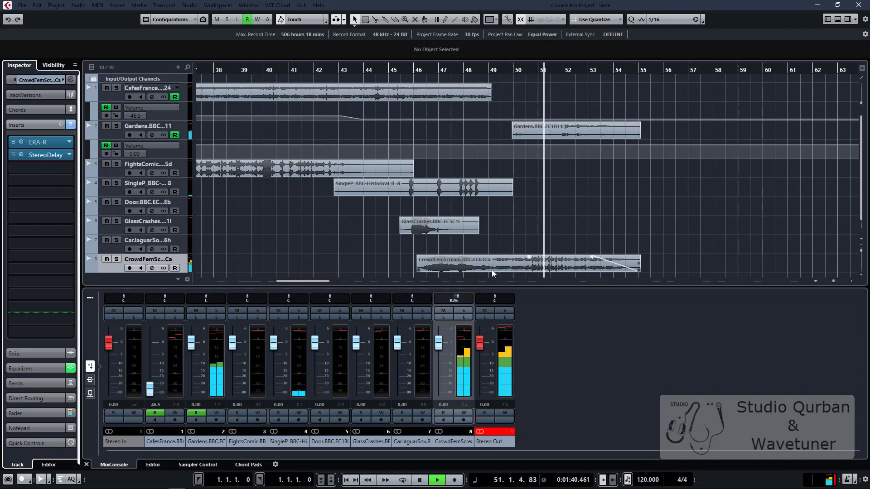
key(space)
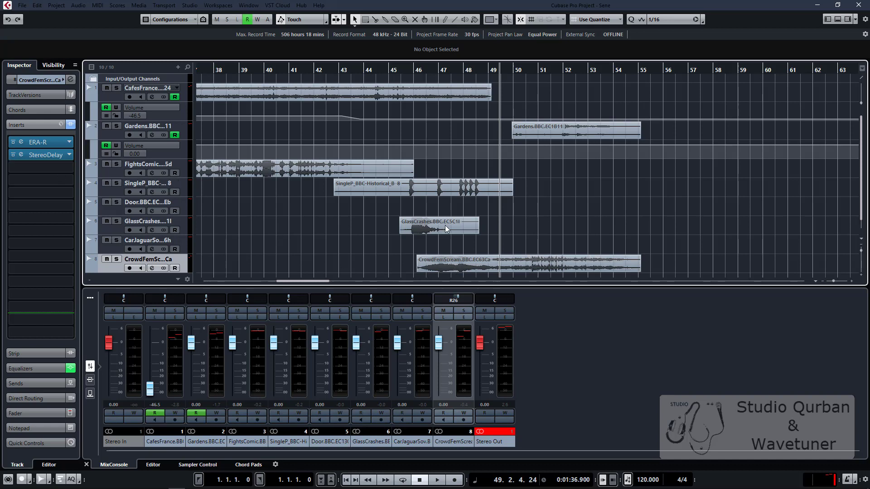
Step: Write automation on the CrowdFemScream track during playback from 47.2.2 that bypasses StereoDelay from about bar 49, then disable writing
click(447, 239)
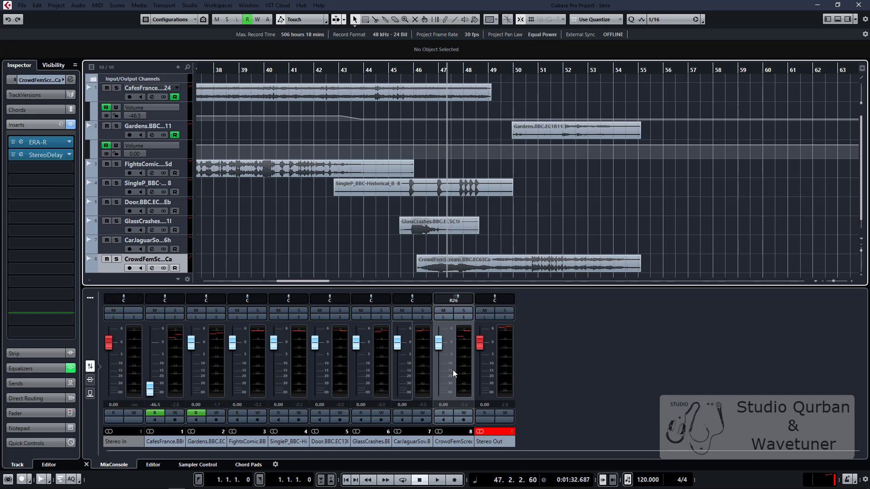
click(463, 414)
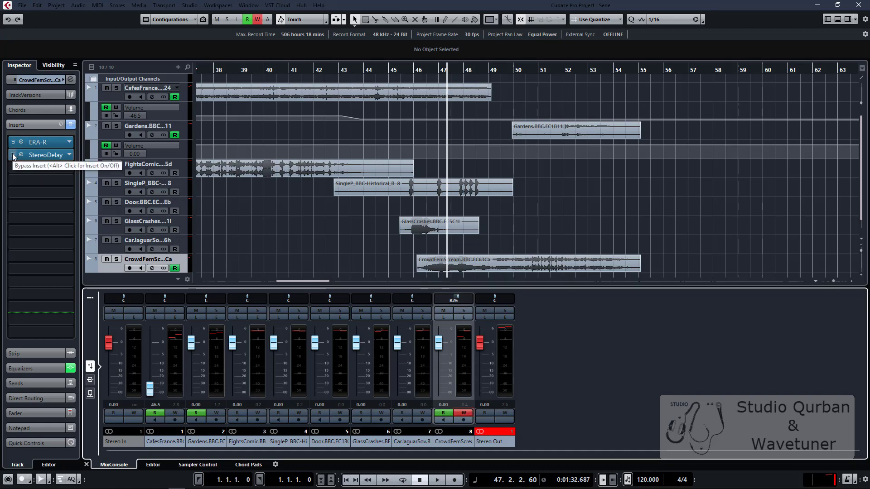
key(space)
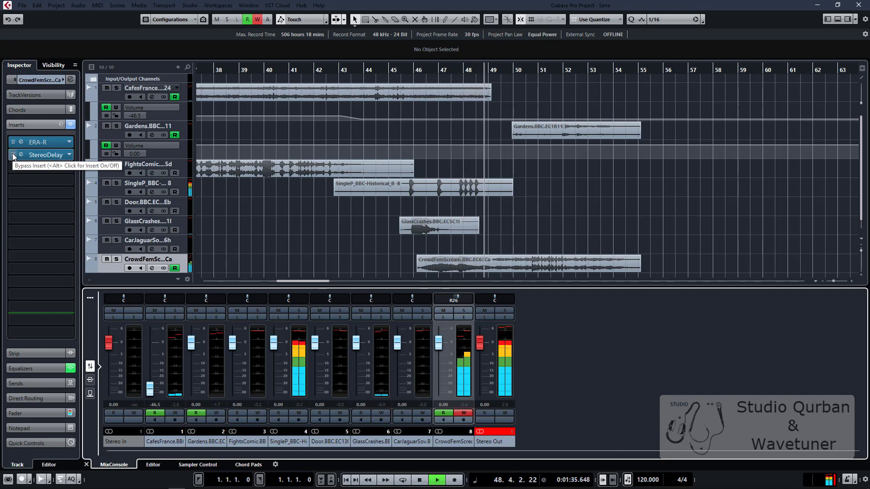
click(13, 155)
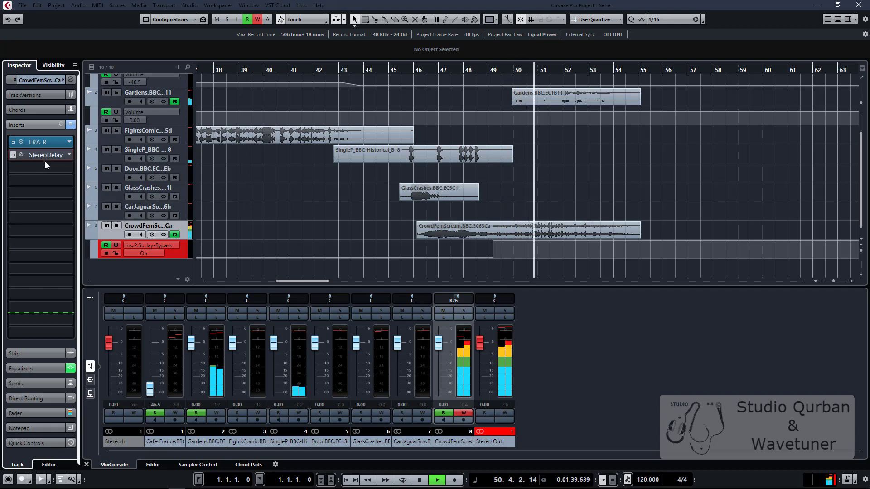
click(464, 413)
scroll(610, 181, down, 2)
scroll(610, 180, up, 2)
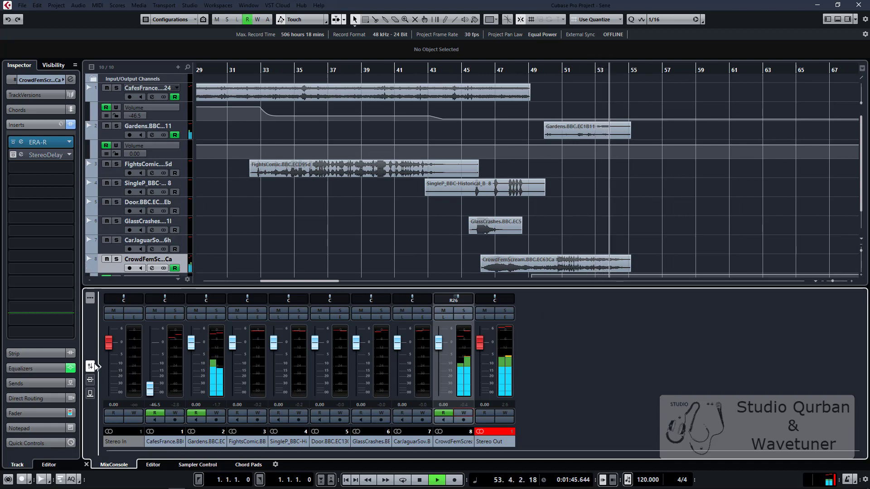
Step: Stop playback, hide the MixConsole below the arrangement and collapse the CrowdFemScream automation lane
click(85, 464)
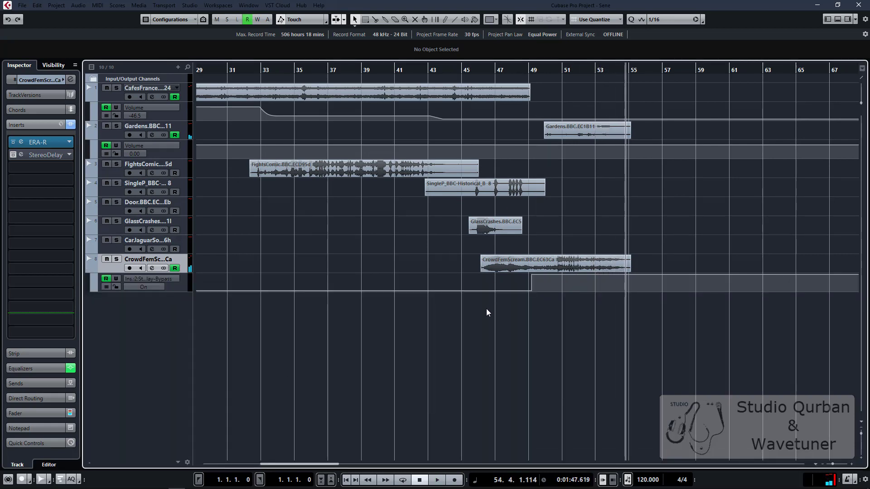
key(space)
click(91, 270)
scroll(479, 323, down, 2)
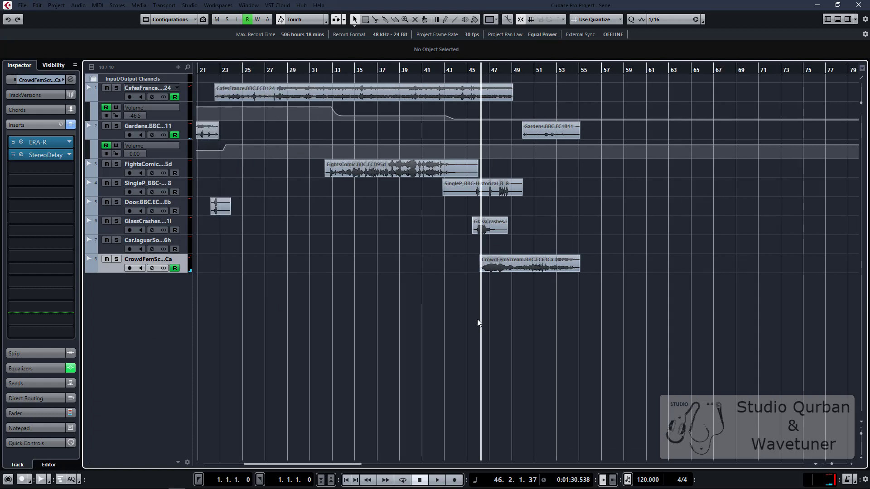
scroll(469, 288, left, 5)
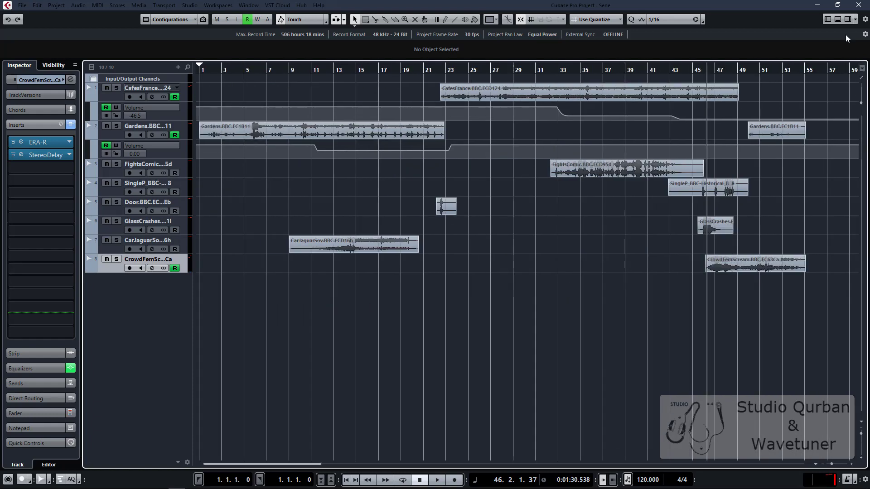
Step: Open the Loops & Samples section of the media browser and search it for "pian"
click(847, 19)
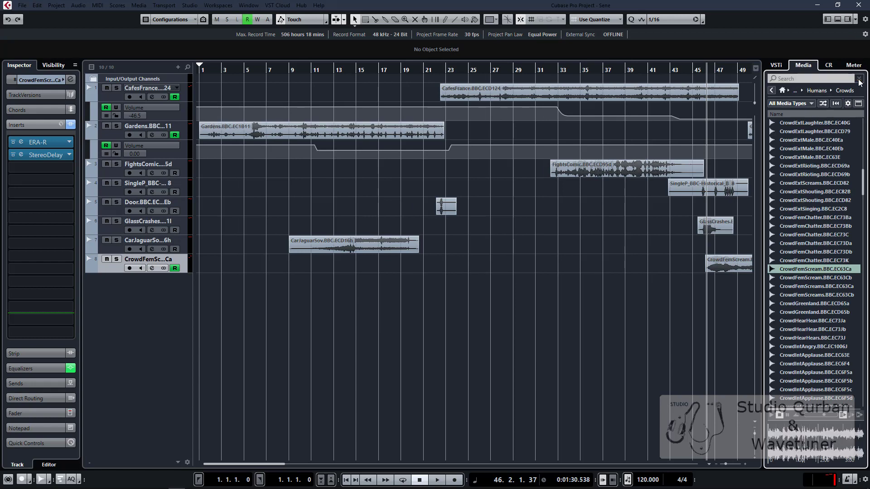
click(782, 92)
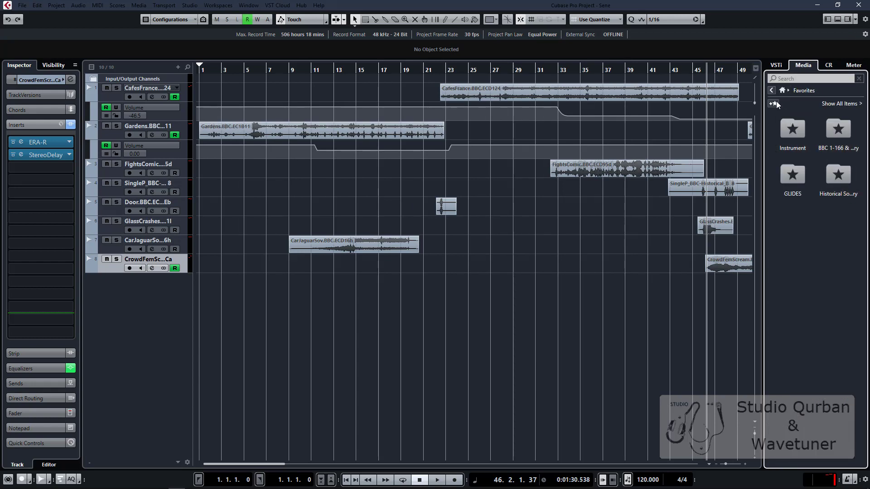
click(772, 90)
click(838, 129)
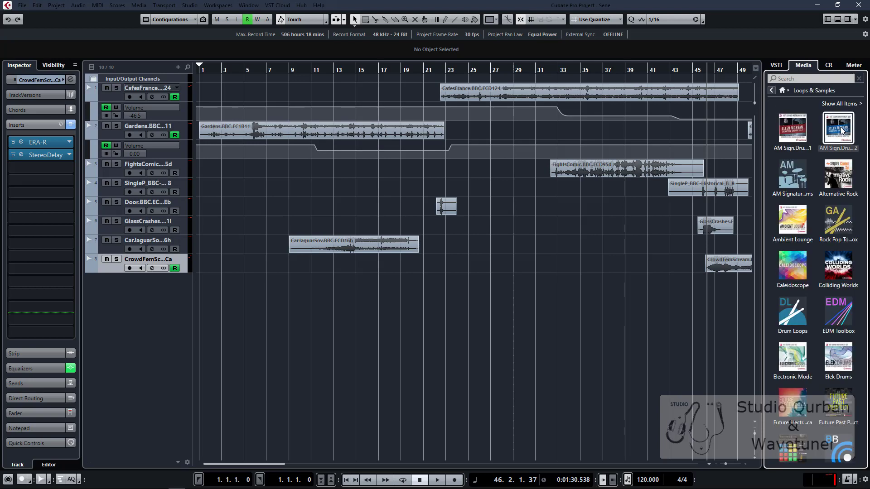
scroll(855, 199, down, 7)
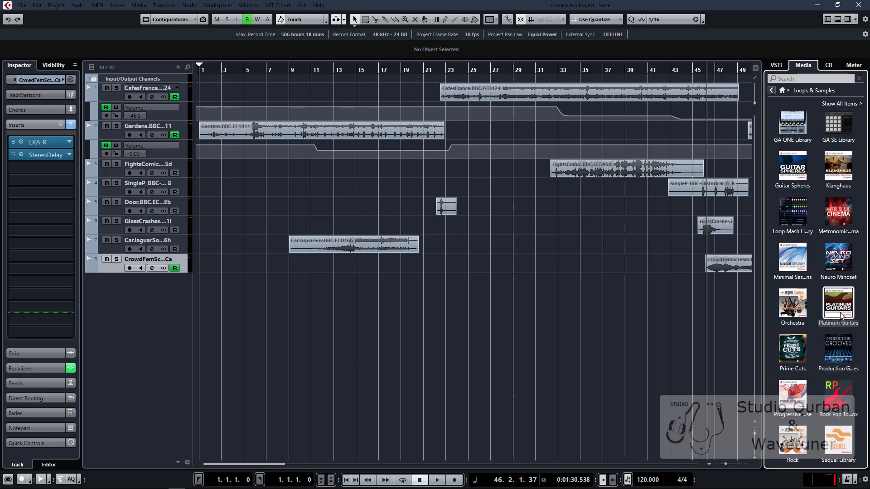
text(pian)
Step: Preview the FC03_AK06_EPiano2_BB loop and look through the piano search results for a suitable loop
click(801, 320)
click(802, 315)
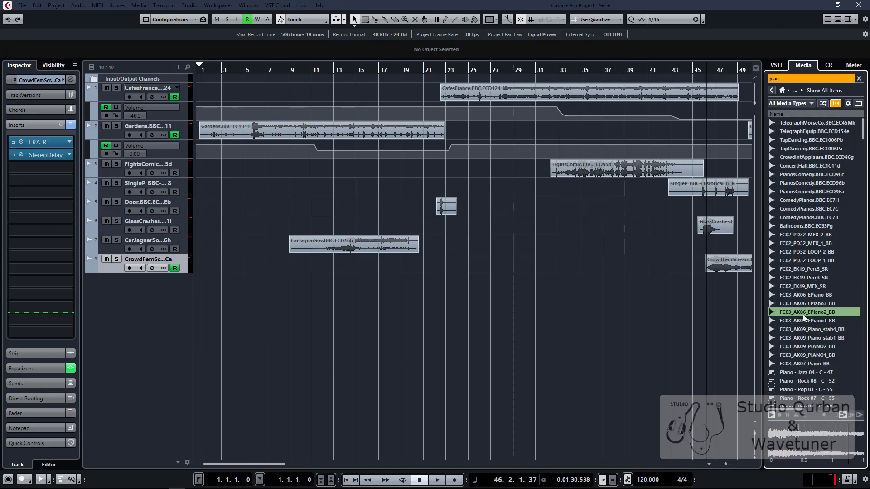
scroll(811, 367, down, 7)
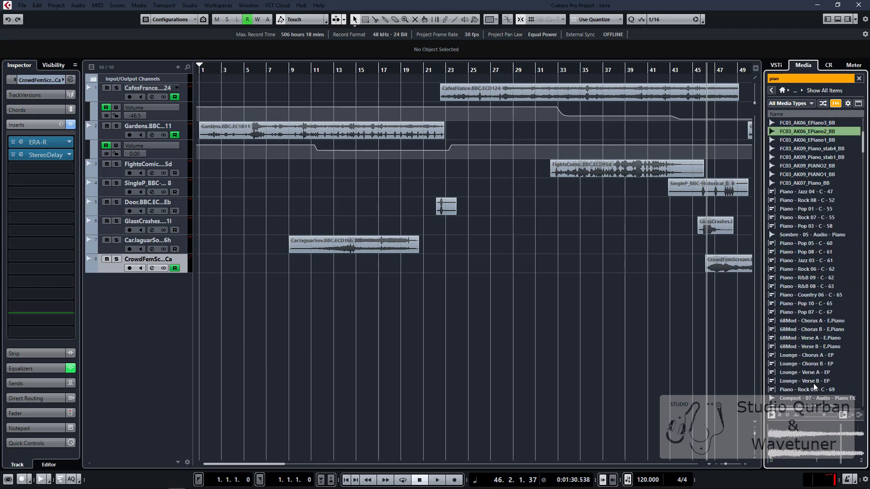
scroll(814, 382, down, 7)
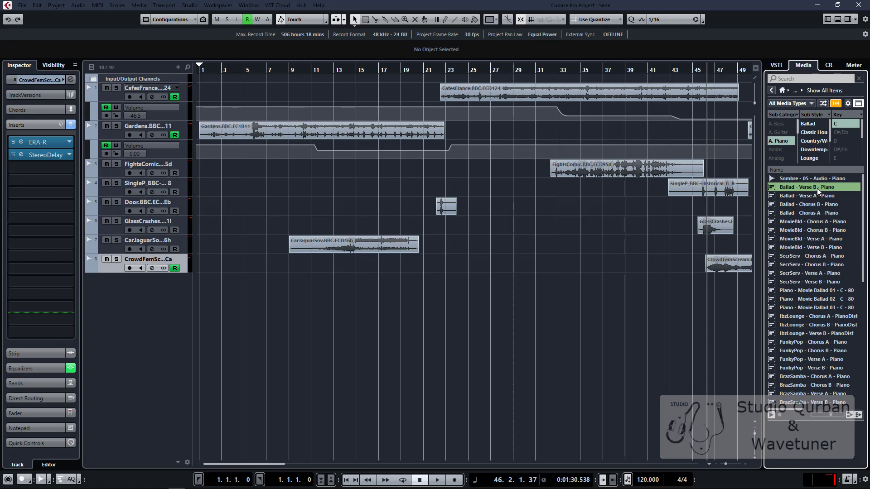
Step: Place the Ballad - Verse A - Piano loop at bar 1 on a new track and duplicate it end to end up to bar 17
click(817, 195)
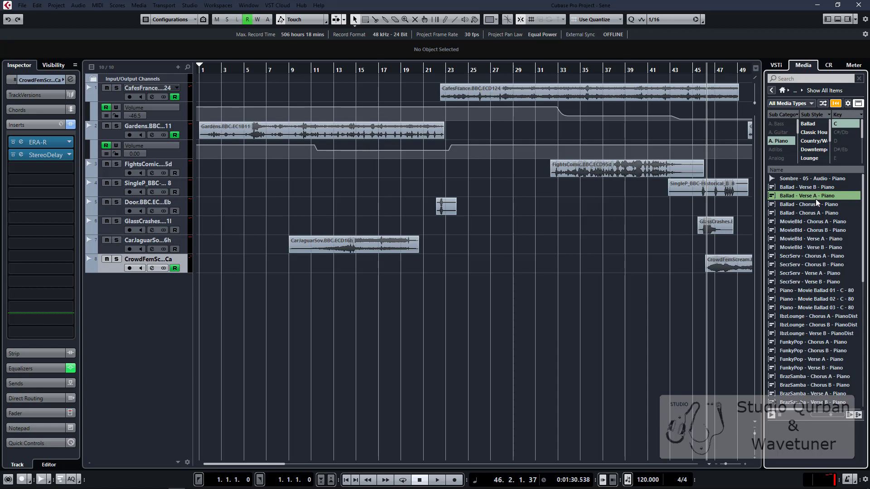
drag(788, 198, 204, 302)
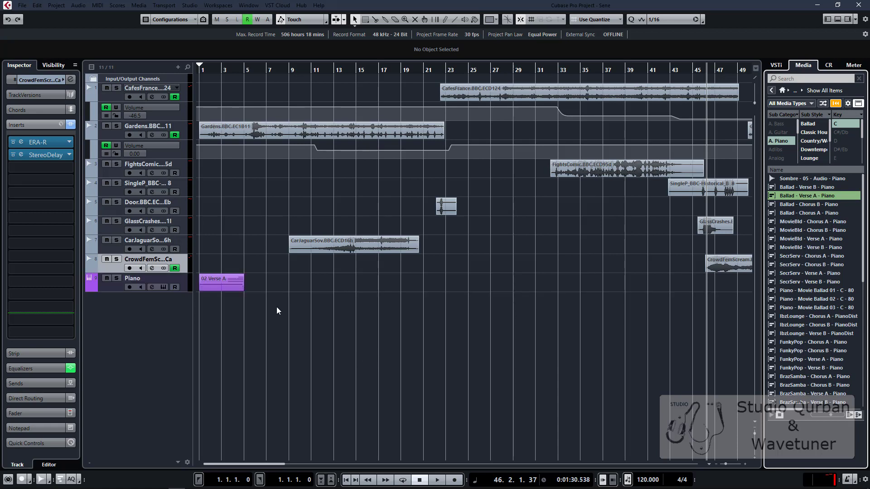
scroll(213, 302, up, 5)
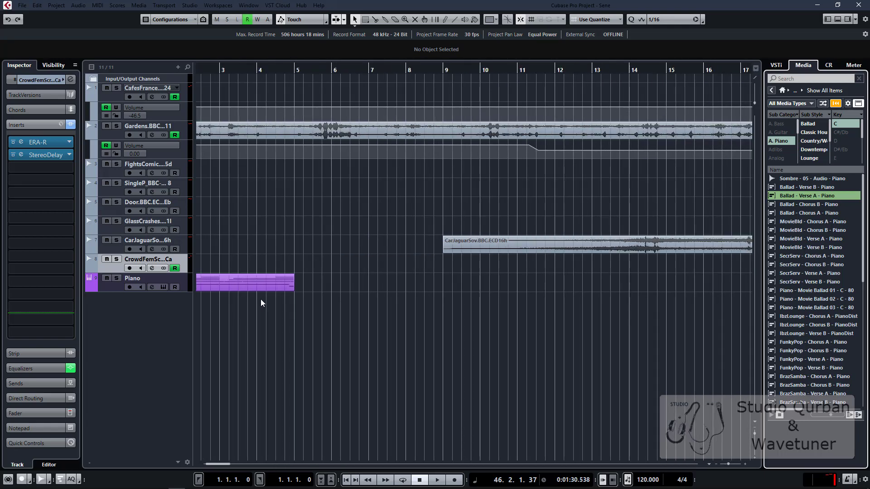
key(ctrl+d)
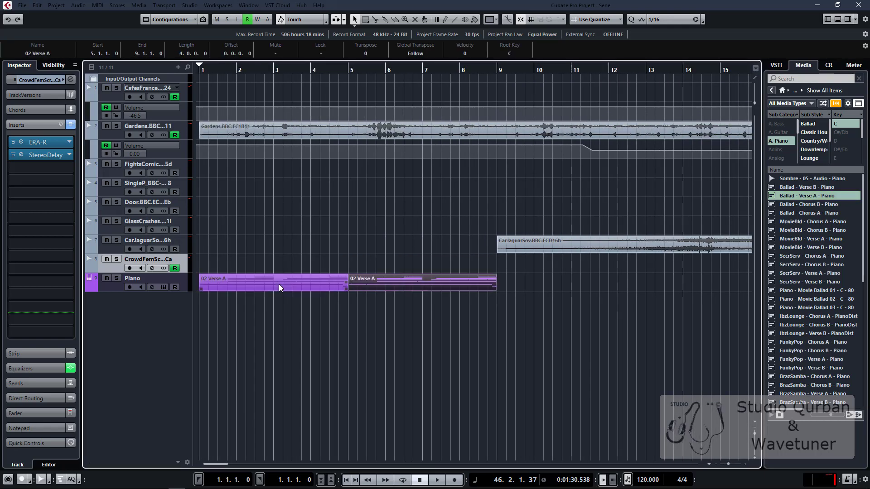
key(ctrl+d)
key(g)
key(ctrl+d)
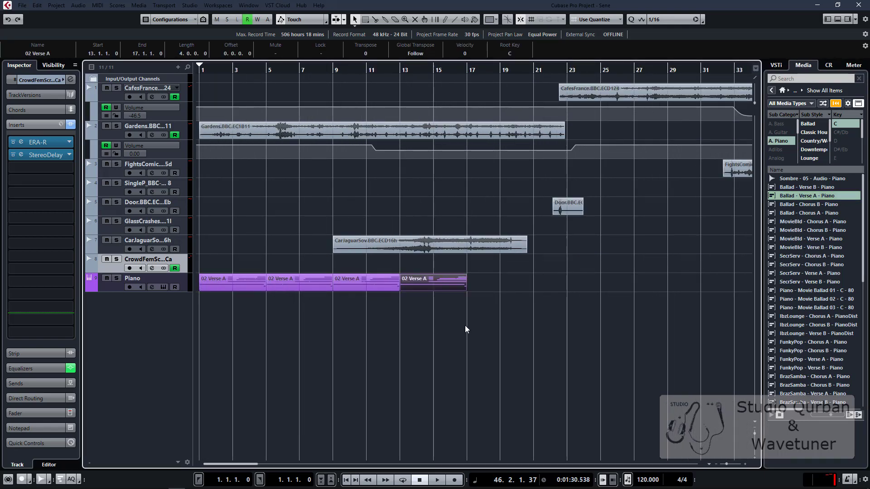
Step: Play the scene from the project start to hear the piano with the garden ambience and the car
click(225, 309)
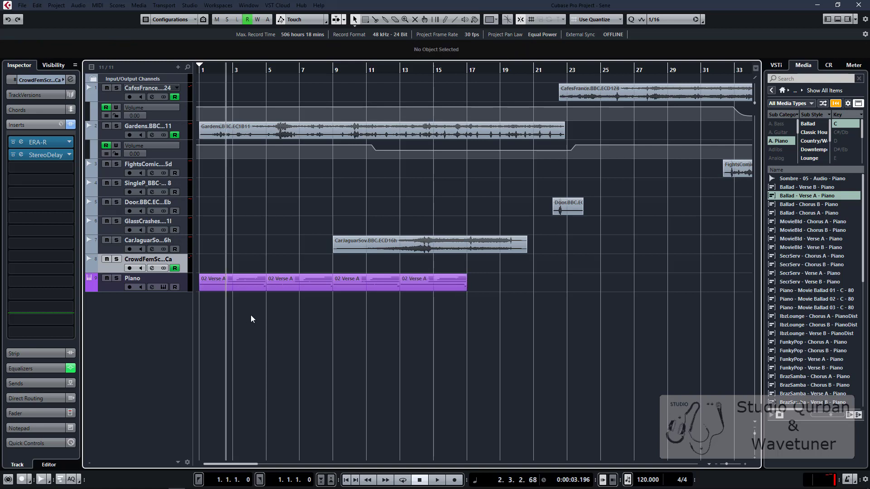
key(period)
key(space)
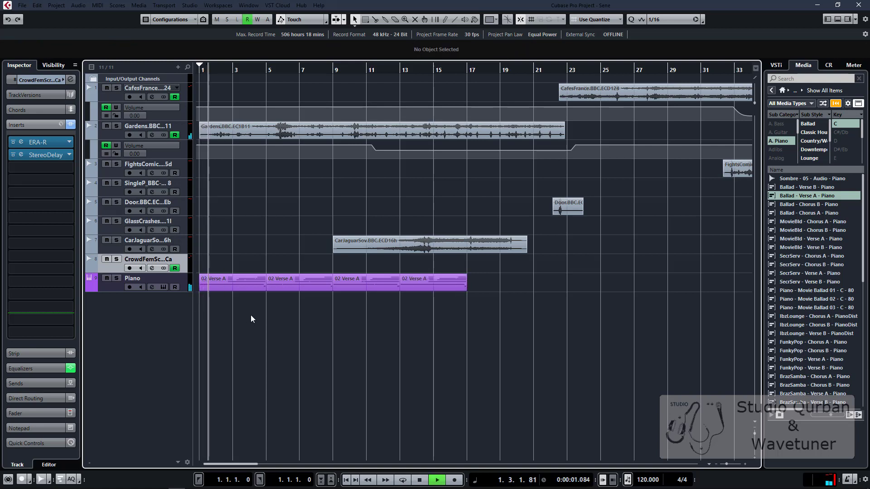
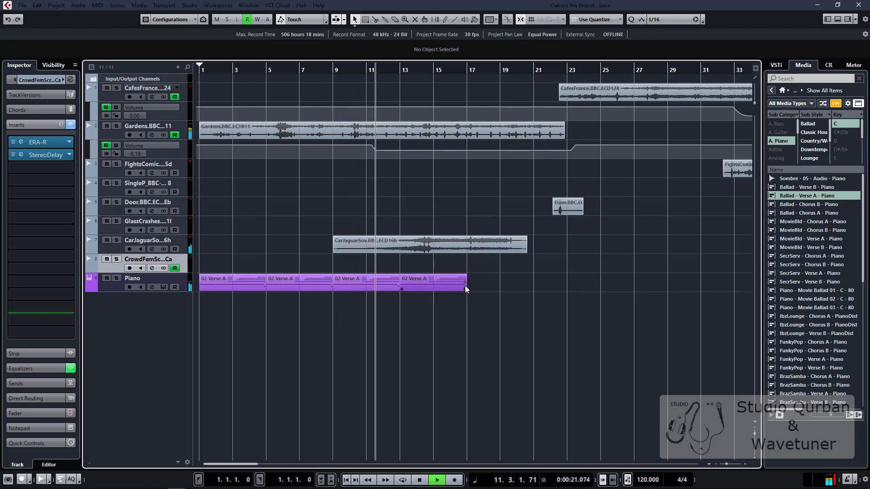
Step: Duplicate the last piano clip twice, split the final copy where the CafesFrance clip starts and delete the remainder
click(431, 284)
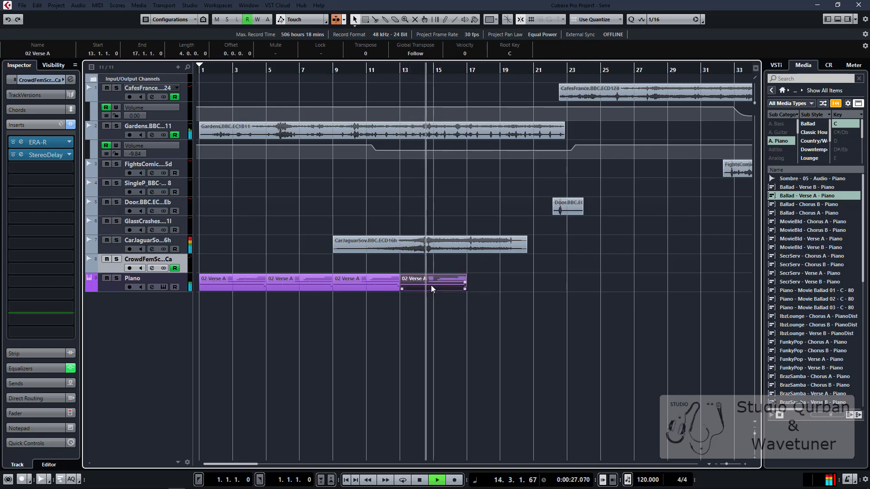
key(ctrl+d)
scroll(568, 298, up, 3)
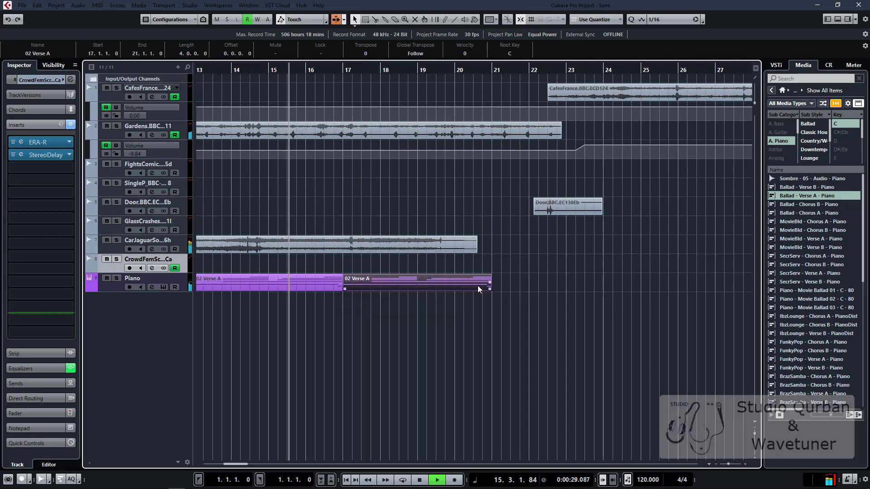
key(ctrl+d)
scroll(554, 286, up, 3)
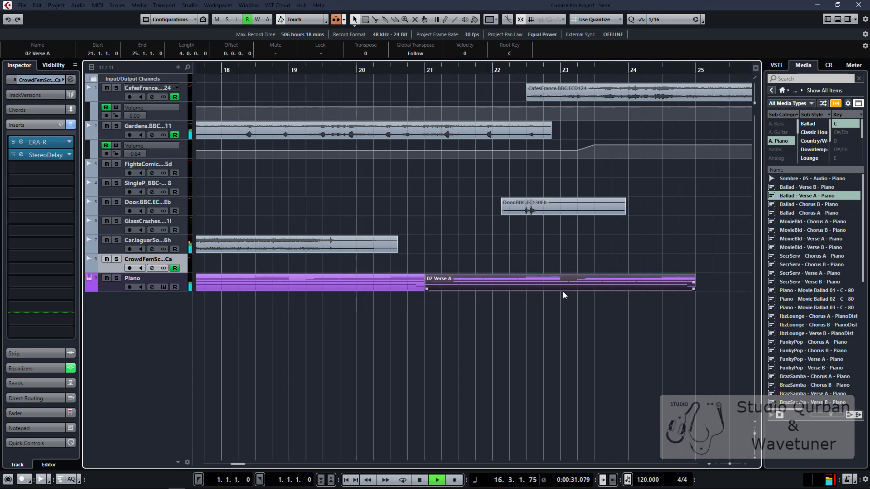
alt+click(529, 281)
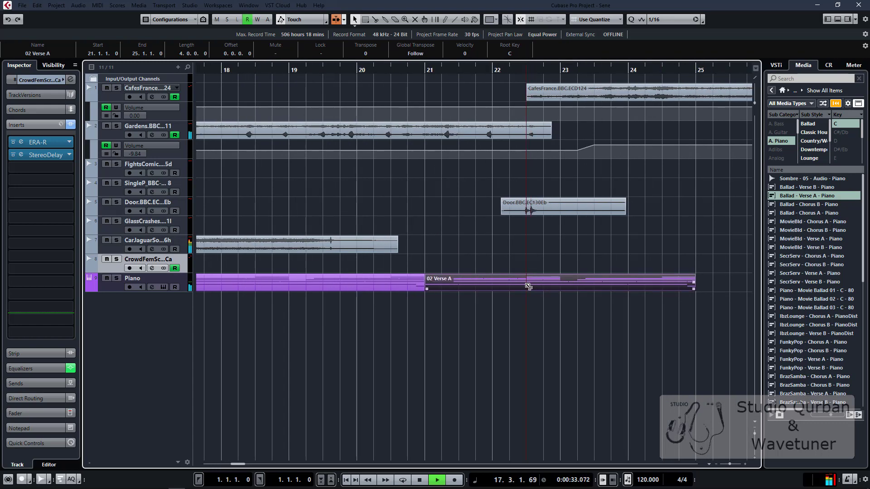
key(Delete)
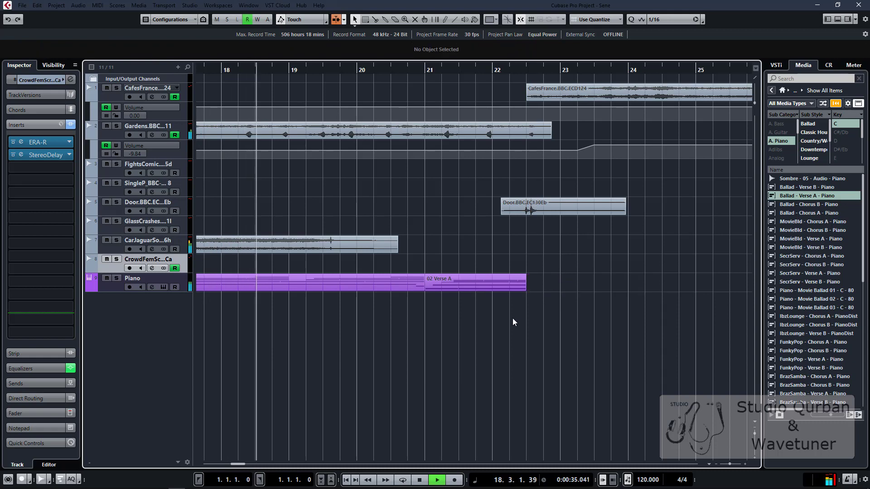
Step: Play the scene through the door sound into the café to hear where the piano stops
scroll(372, 335, down, 3)
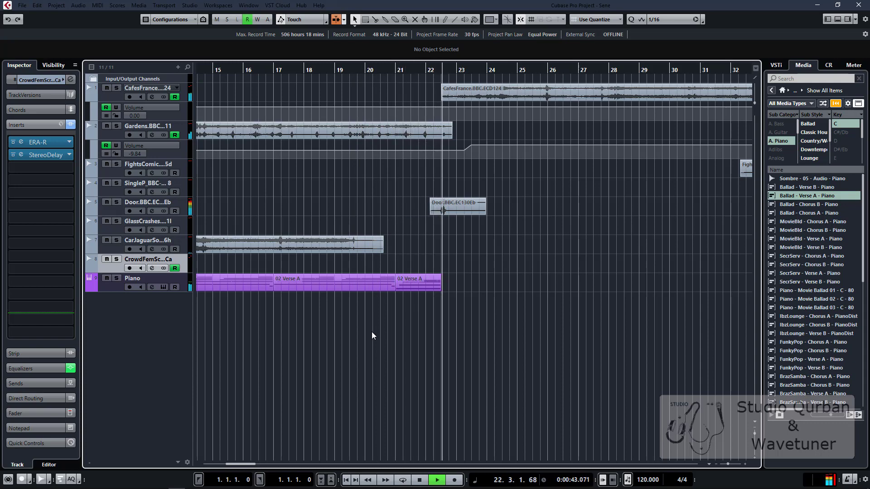
key(space)
scroll(435, 314, up, 1)
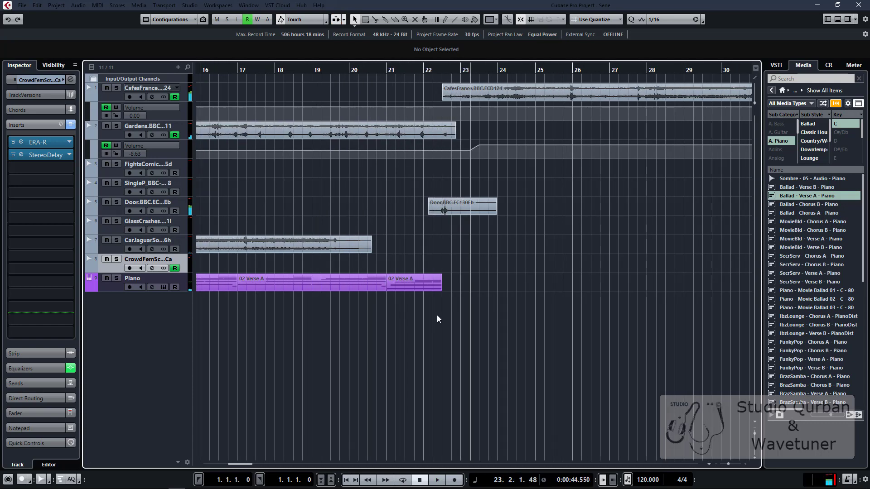
Step: Open the last piano clip, shorten its closing C2, G2 and D#3 notes and delete the final C3 note
double_click(430, 284)
scroll(168, 255, left, 4)
scroll(304, 256, up, 3)
scroll(303, 256, up, 4)
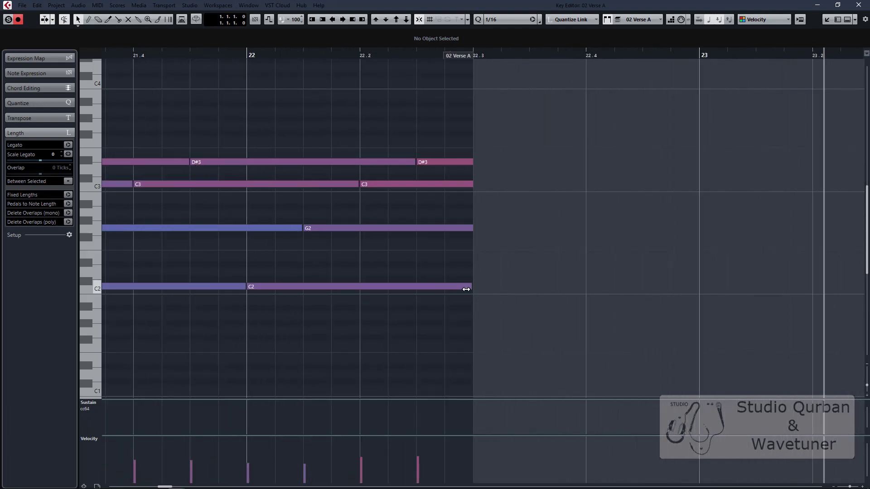
drag(466, 290, 436, 288)
drag(470, 230, 359, 231)
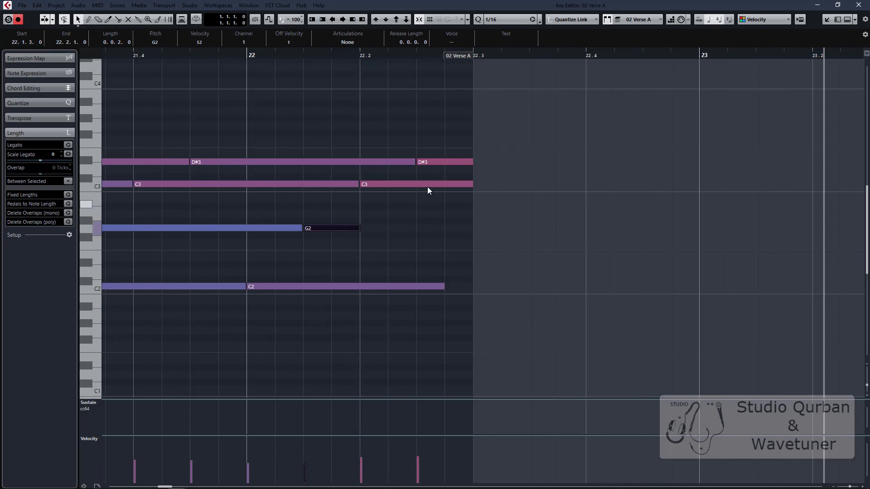
click(465, 184)
key(Delete)
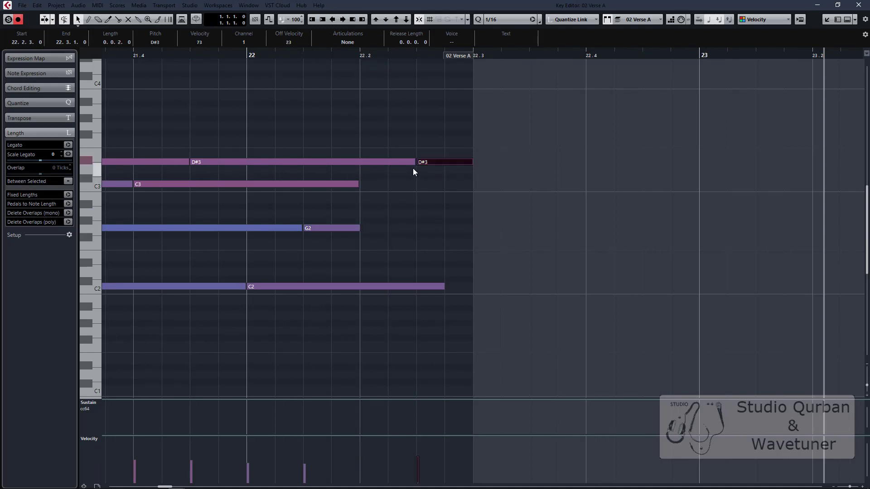
drag(411, 163, 360, 163)
Step: Lengthen the closing G2 and C3 notes to 22.2.2, extend C2 to the clip's end and move the last D#3 to start at 22.2.1
click(357, 228)
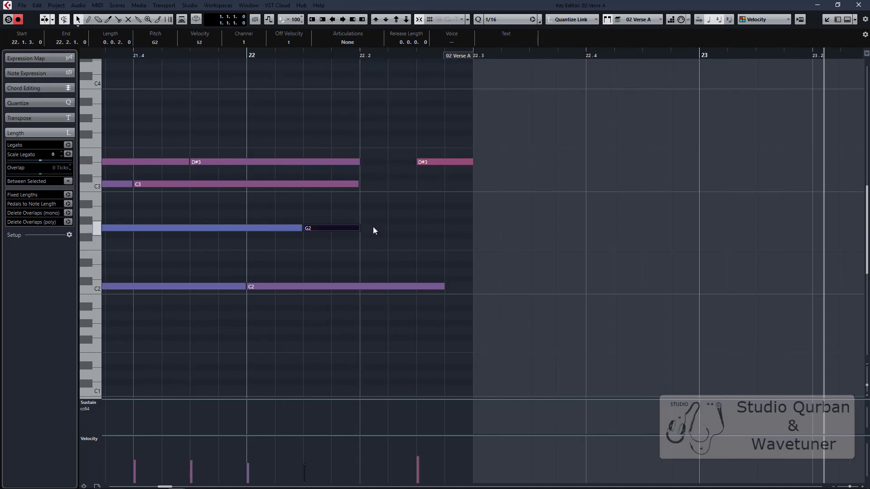
key(ctrl+Left)
drag(359, 228, 399, 225)
drag(443, 286, 474, 287)
drag(357, 183, 388, 183)
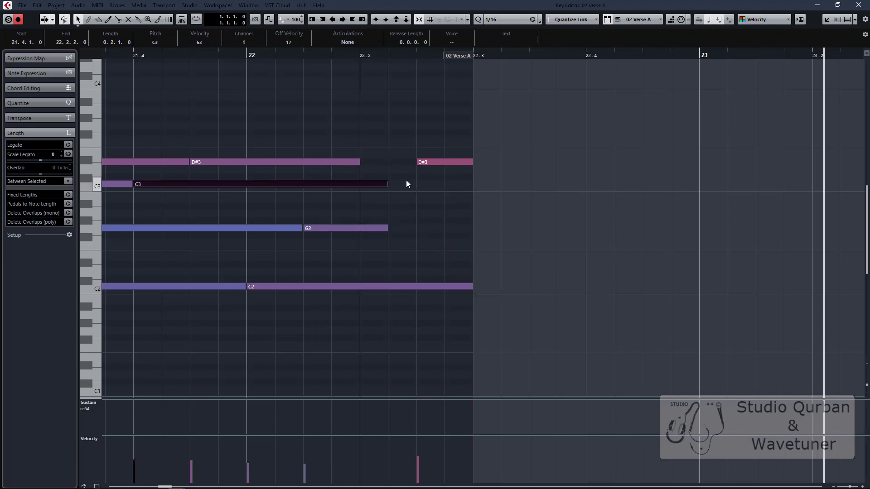
drag(436, 163, 381, 162)
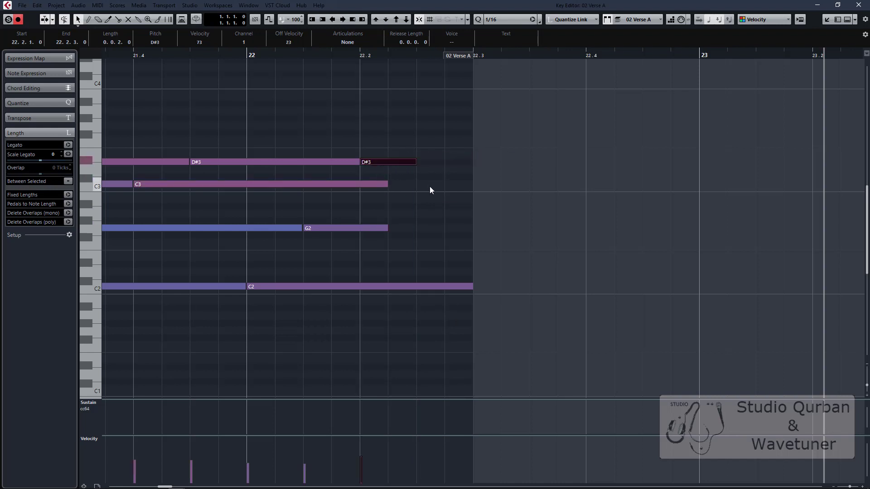
key(Return)
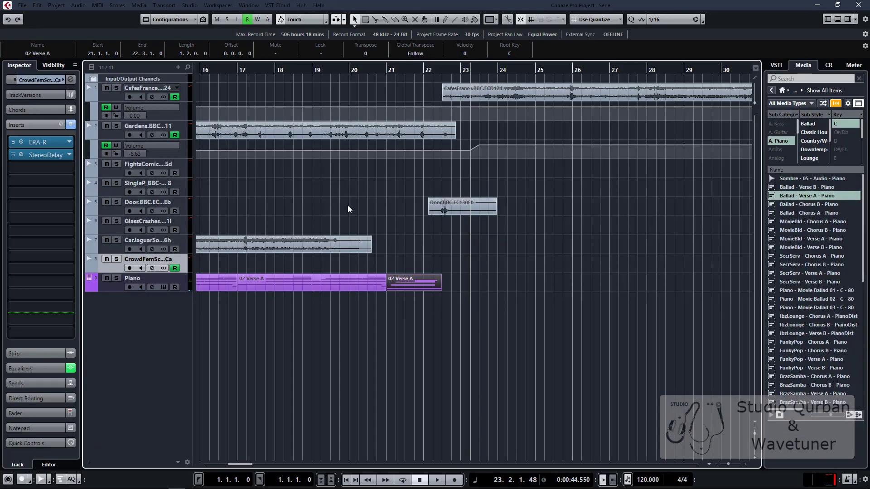
Step: Play the transition into the café to hear the edited piano ending
click(335, 209)
key(space)
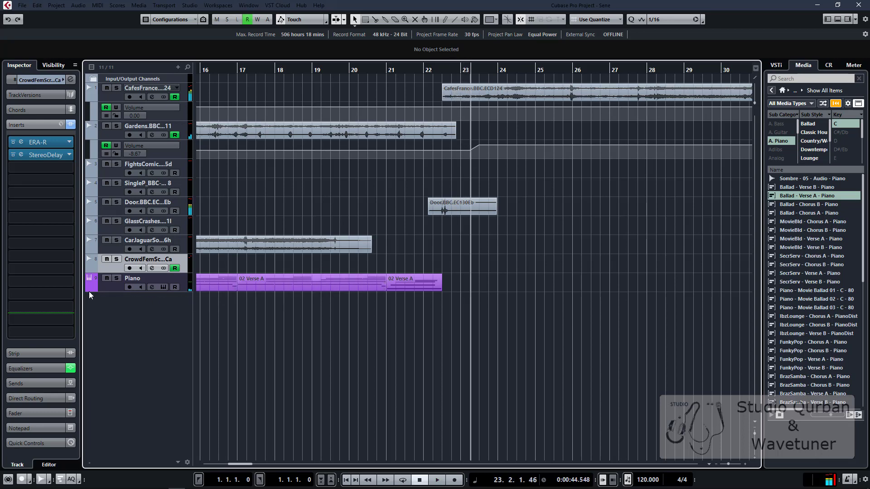
key(space)
Step: Show the Piano track's volume automation and fade it from -2.00 at bar 21 to -oo at the last clip's end
click(89, 289)
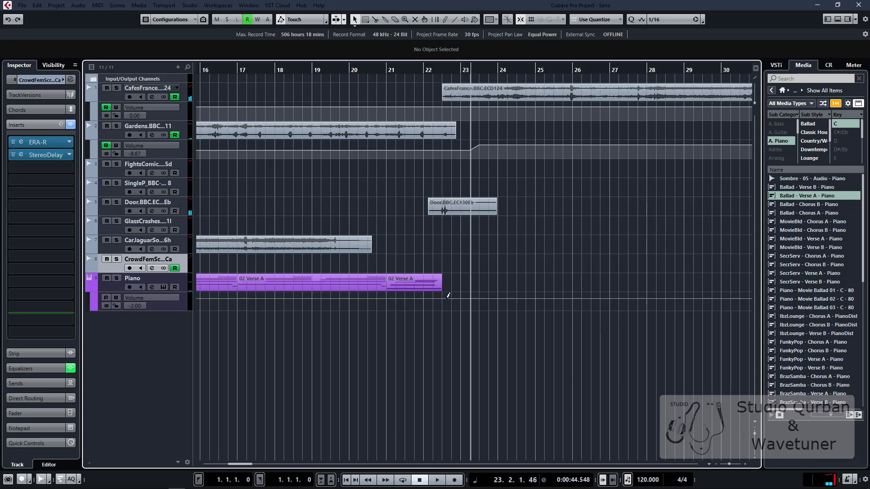
click(447, 298)
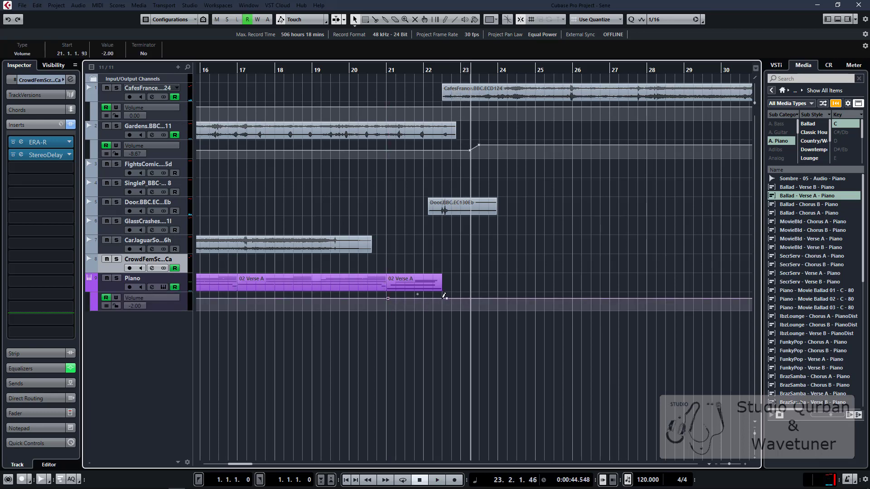
drag(447, 303, 446, 325)
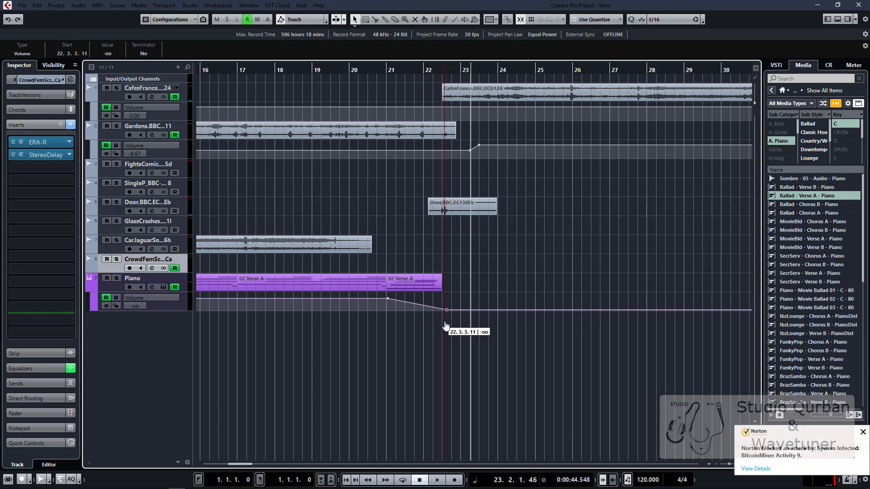
click(863, 432)
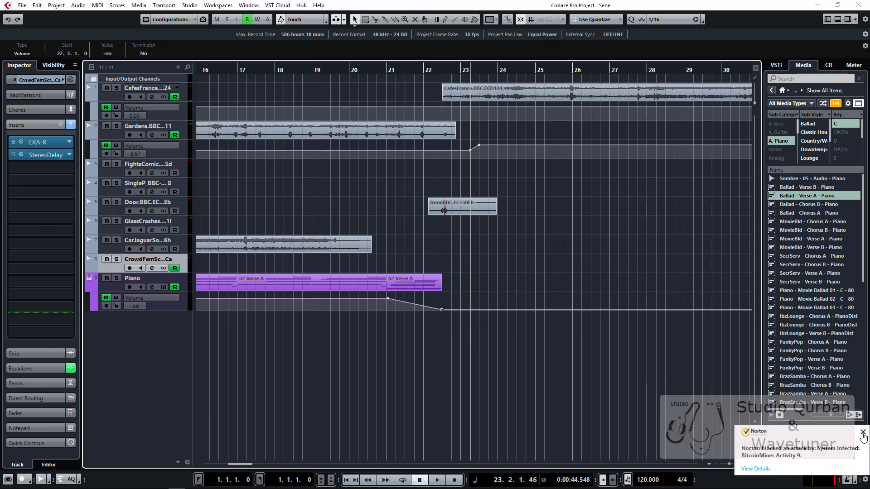
Step: Play the end of the garden section and the café opening to hear the piano fade-out
click(342, 342)
key(space)
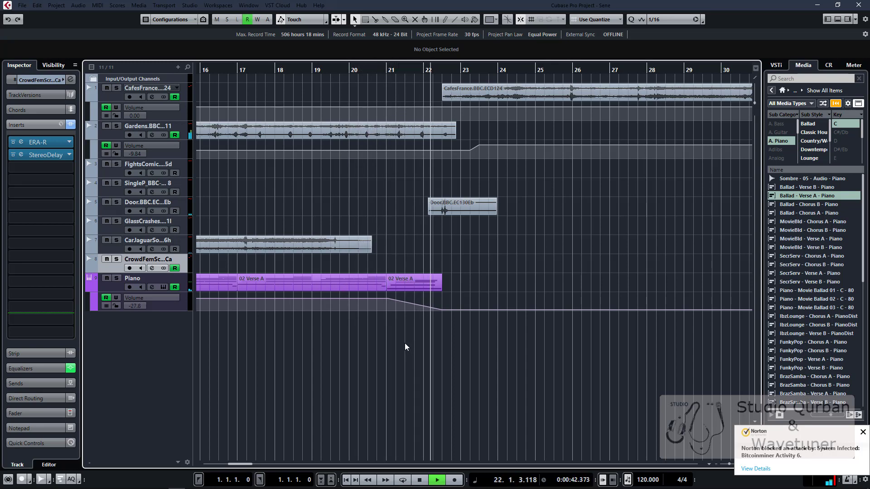
scroll(387, 322, down, 2)
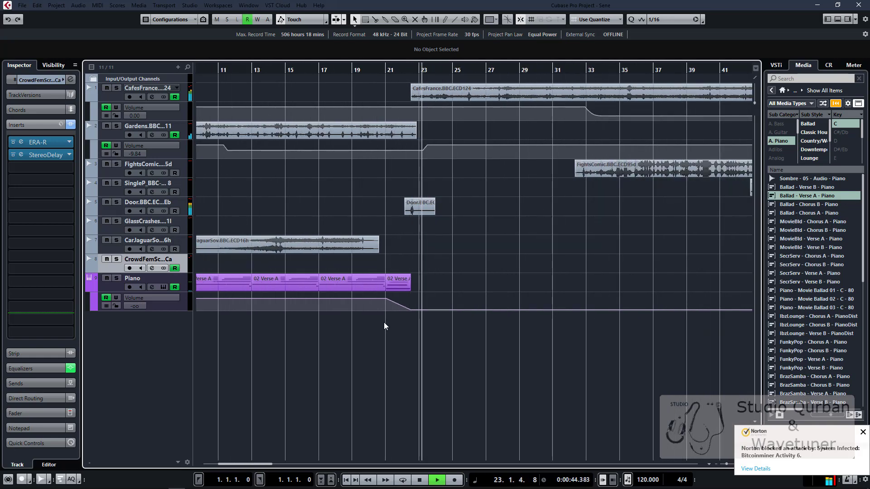
scroll(385, 322, right, 2)
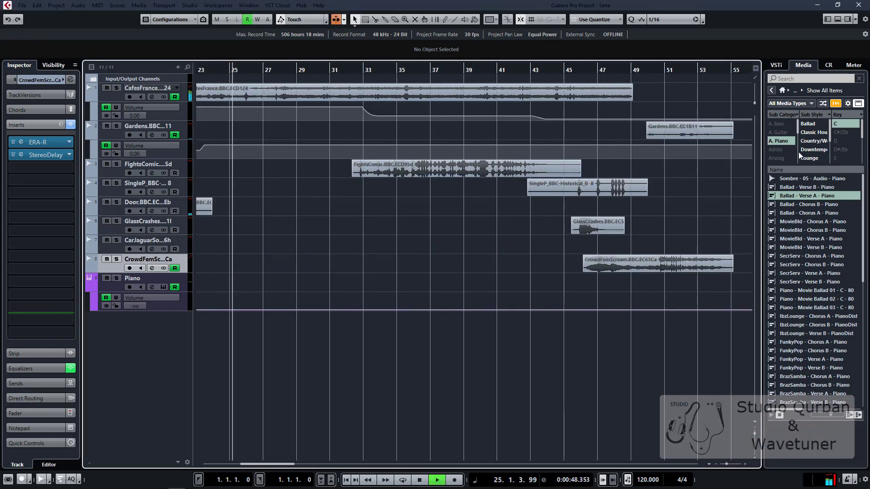
Step: Look through the loop library's sub categories while the café scene plays, filter by Section and stop playback
scroll(781, 152, down, 1)
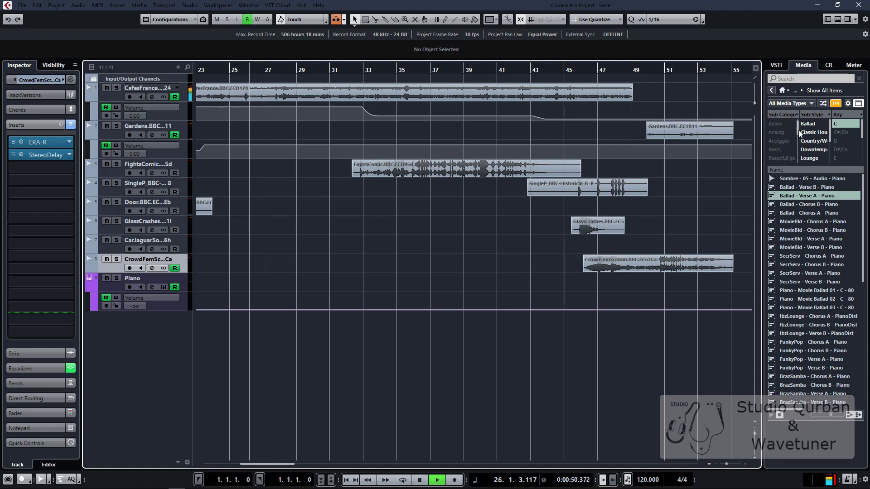
mouse_move(799, 132)
mouse_down()
mouse_move(797, 148)
mouse_move(792, 116)
mouse_up()
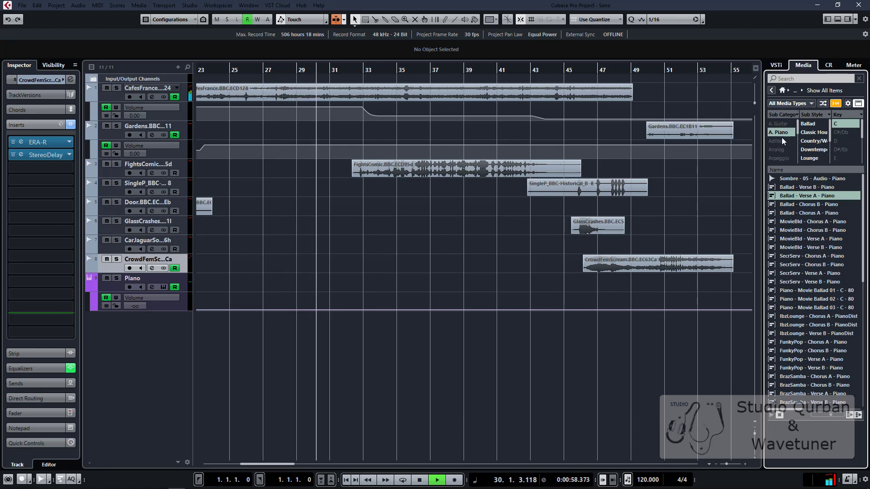
scroll(783, 143, down, 3)
scroll(784, 148, down, 3)
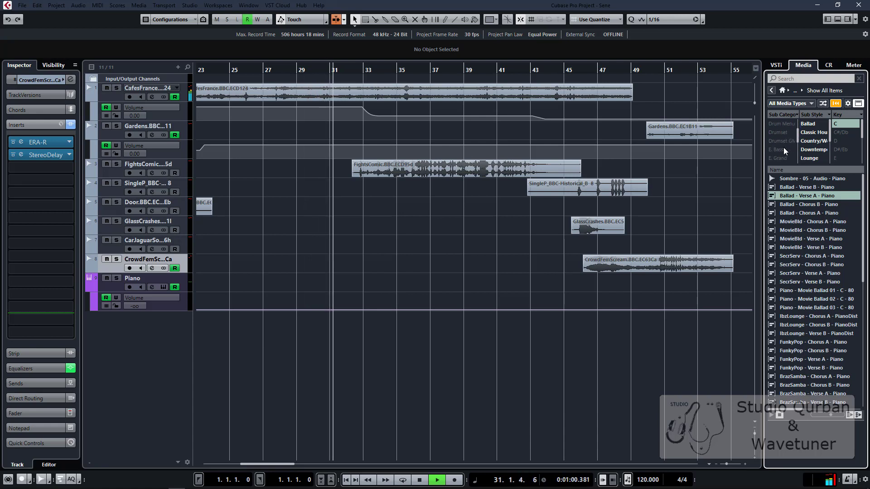
scroll(785, 150, down, 3)
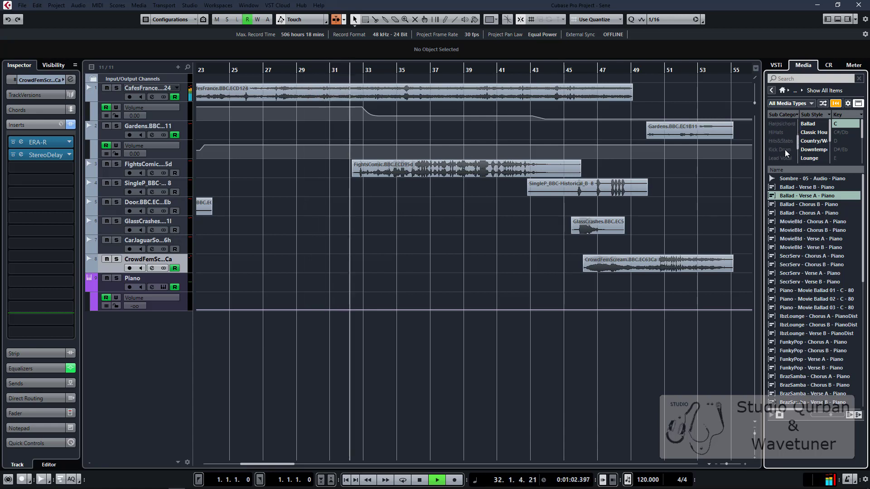
scroll(786, 150, down, 3)
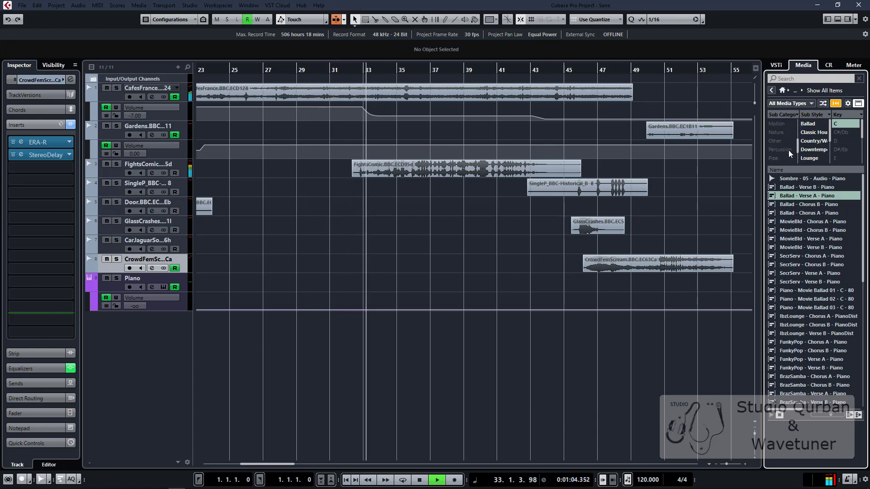
scroll(788, 151, down, 3)
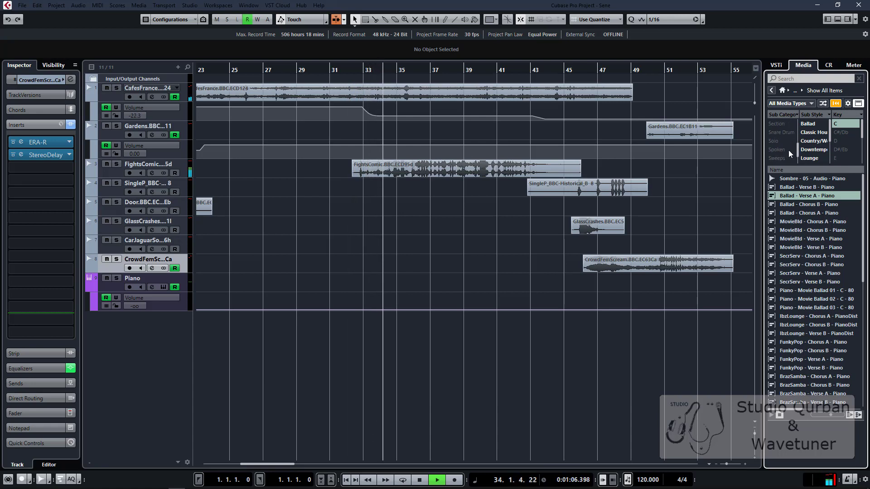
scroll(787, 149, down, 3)
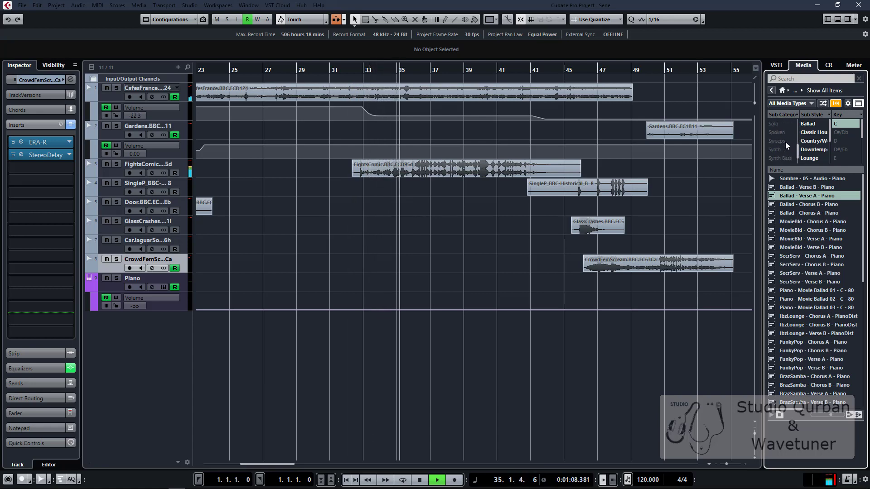
scroll(787, 147, up, 4)
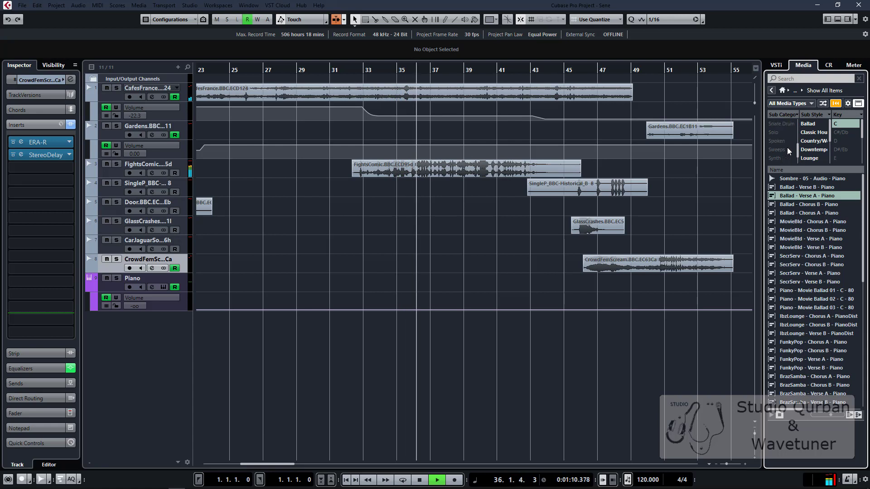
scroll(787, 148, up, 1)
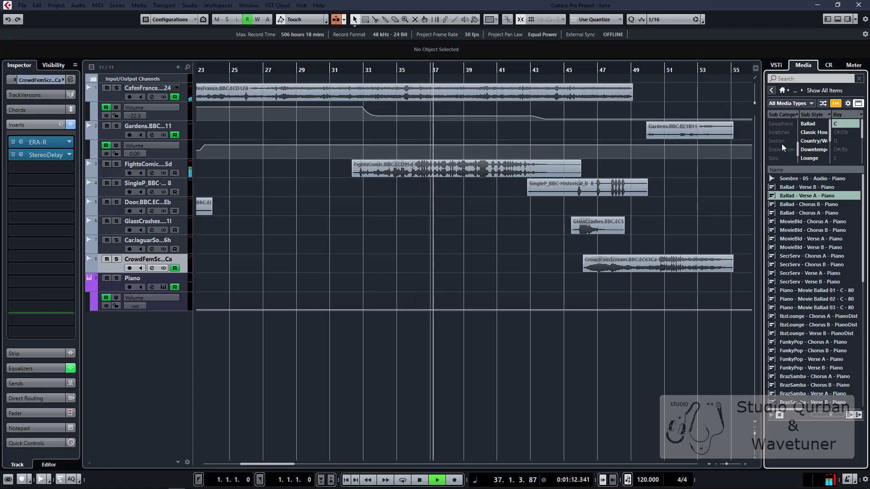
click(779, 140)
click(344, 214)
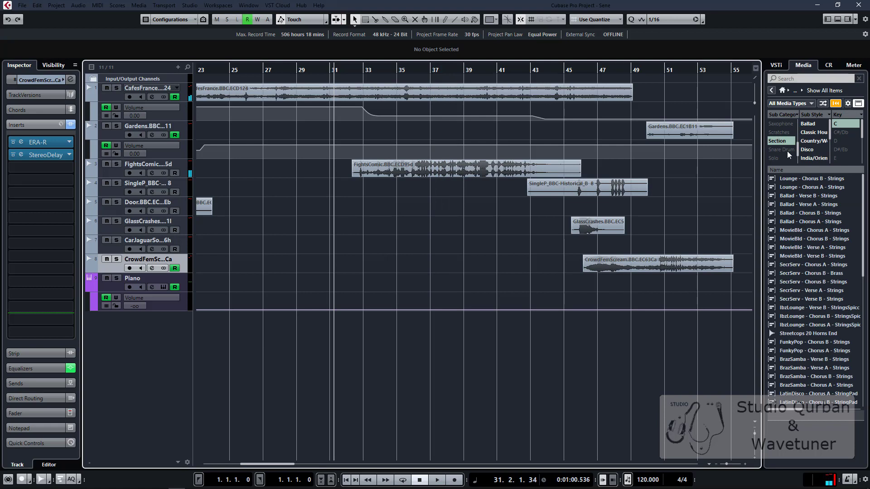
Step: Preview string loops including SecrServ - Chorus A, MovieBld - Verse B, BrazSamba - Chorus B, Arab Rap - Verse A and Cntry8Bt - Chorus B
click(791, 265)
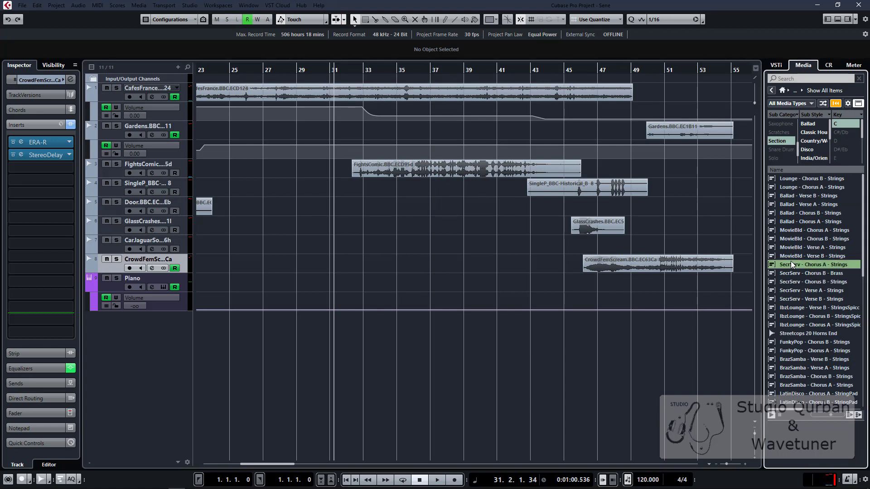
click(795, 257)
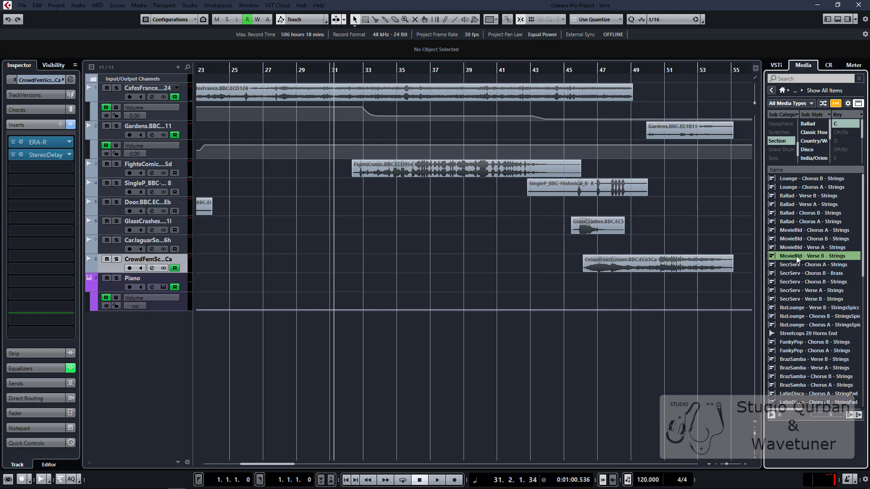
scroll(833, 314, down, 5)
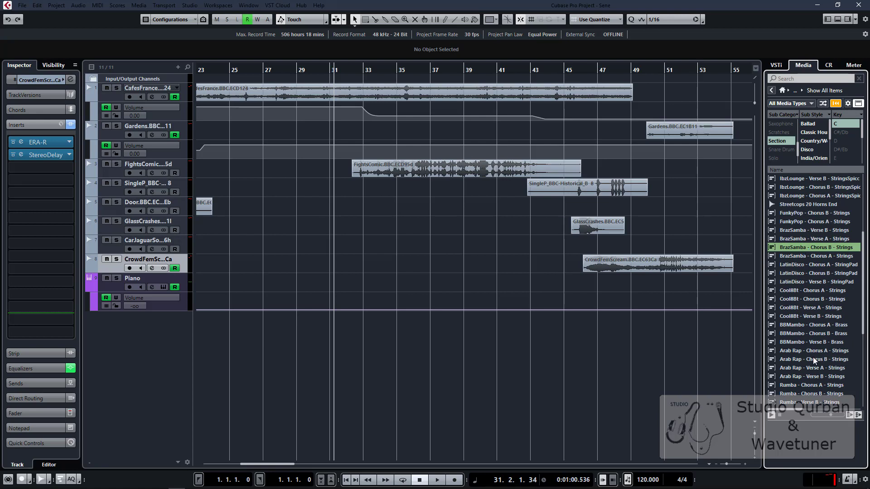
click(818, 368)
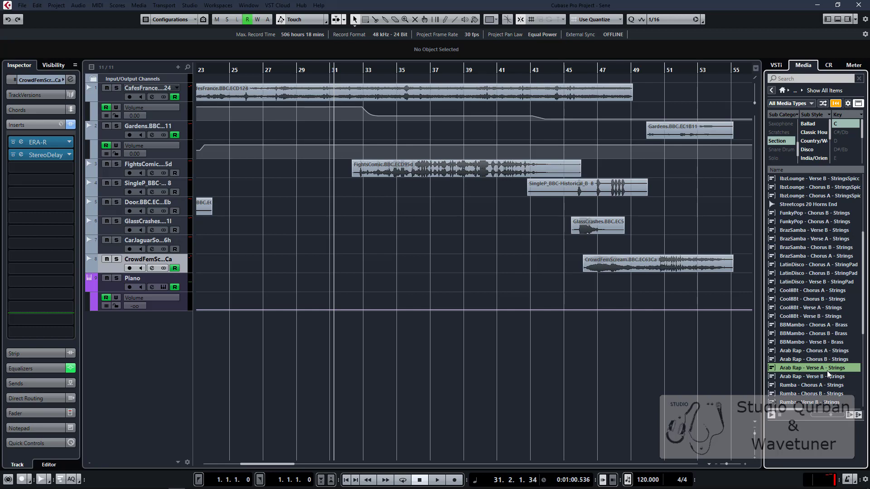
scroll(827, 370, down, 6)
click(812, 352)
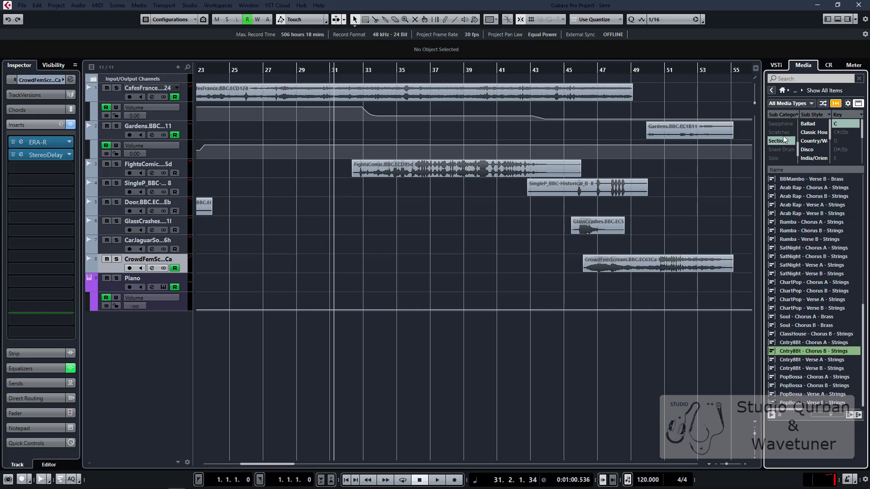
Step: Return to the Loops & Samples libraries, open the Orchestra library and preview the 06 orchestra-c loop
click(772, 91)
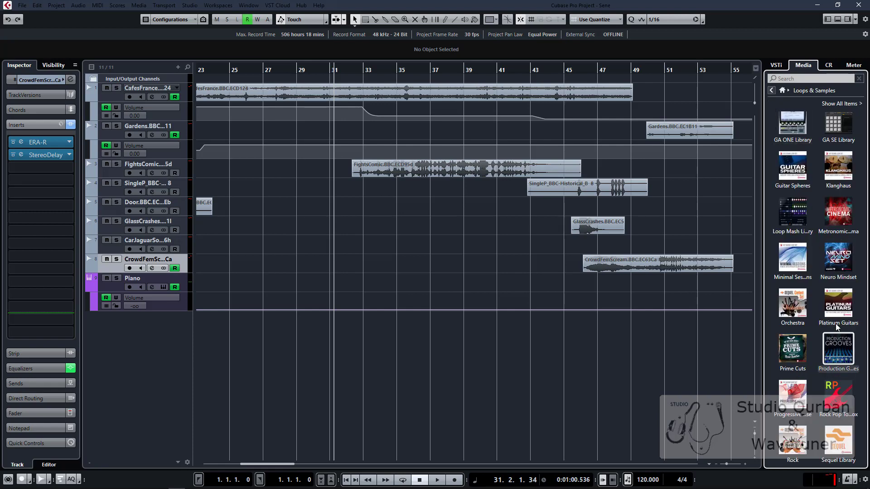
click(793, 303)
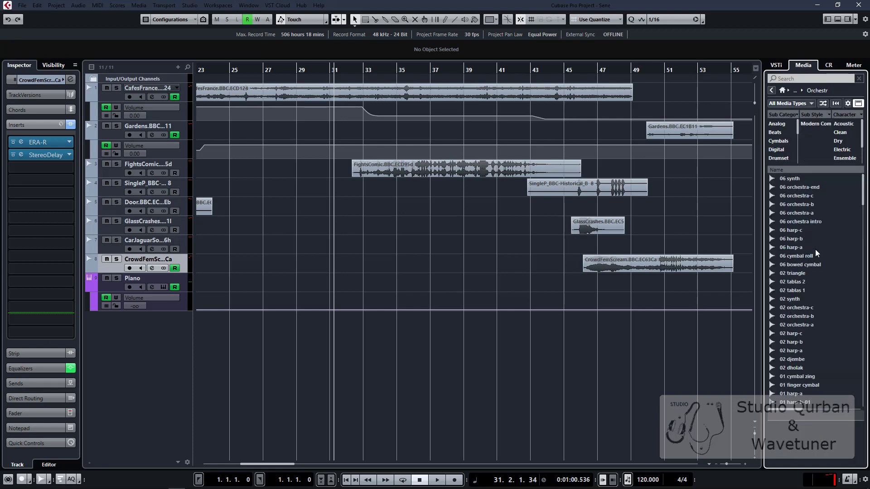
click(799, 203)
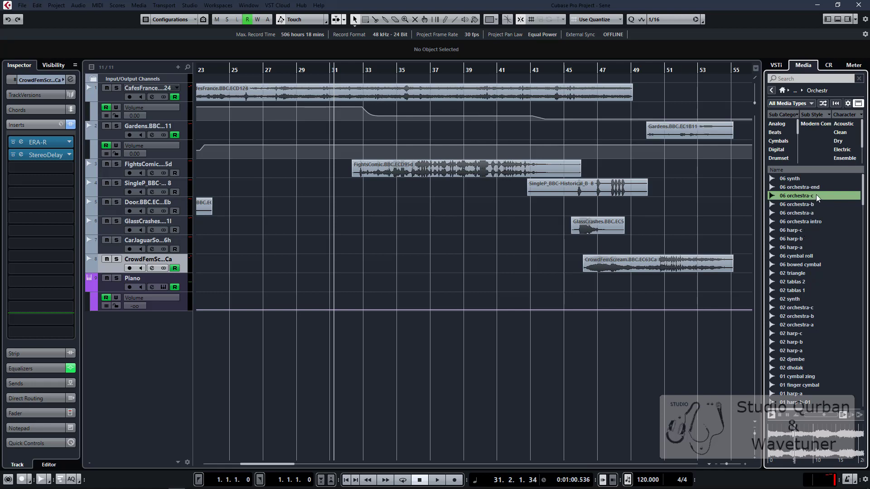
Step: Preview the 06 synth loop and add it on a new track below Piano, starting midway through bar 23
click(793, 181)
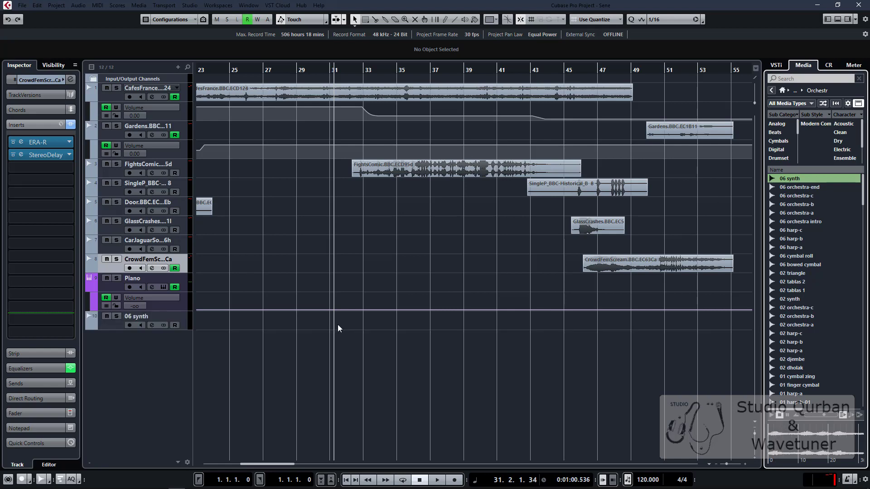
scroll(363, 331, left, 6)
drag(283, 318, 640, 320)
scroll(456, 343, right, 4)
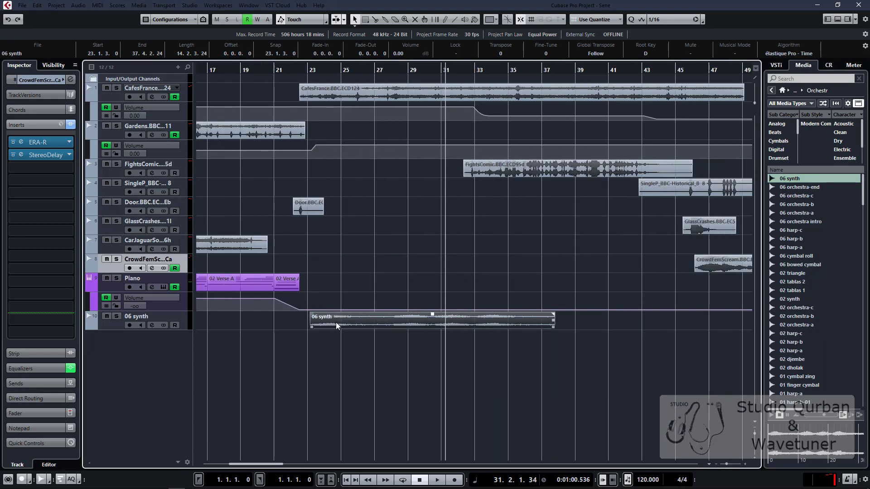
Step: Play the café opening from just before the 06 synth clip with auto-scroll on to hear how the loop fits
click(293, 333)
key(space)
scroll(293, 333, up, 2)
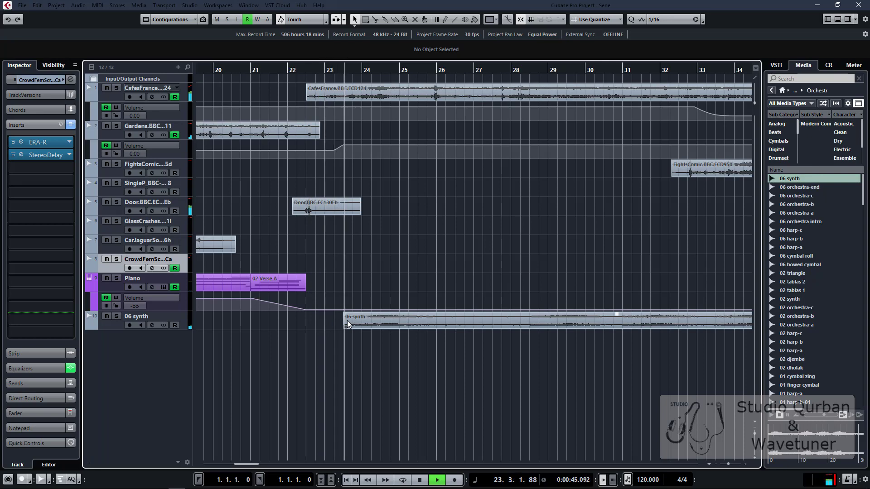
scroll(349, 320, down, 2)
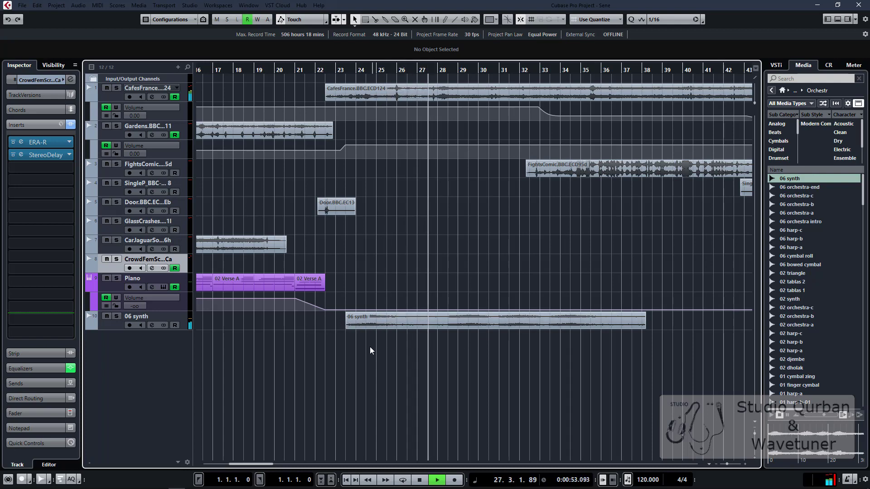
key(f)
scroll(439, 344, up, 3)
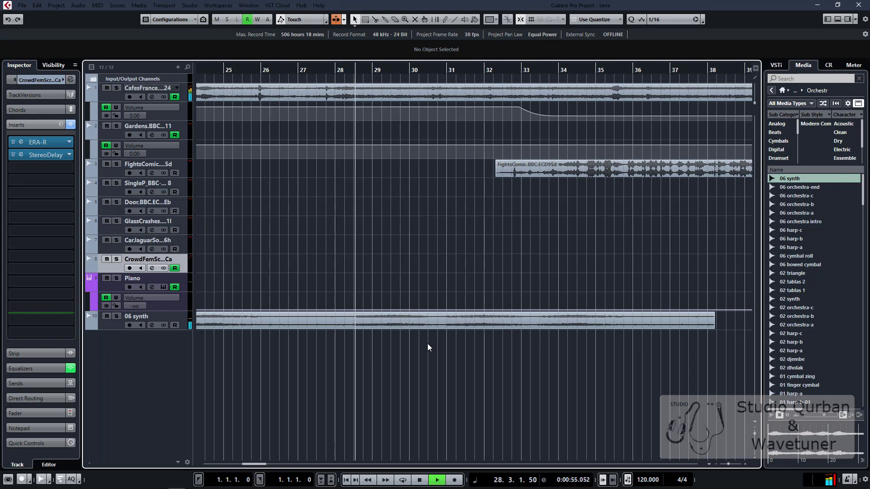
scroll(427, 344, down, 4)
Step: Boost the high-mid band of the 06 synth track by about 10 dB in its channel equalizer
click(183, 325)
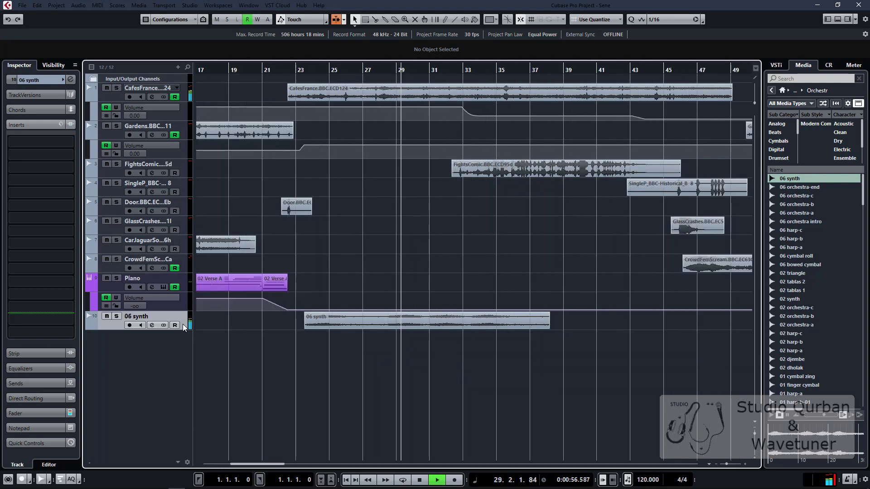
click(152, 326)
drag(449, 394, 478, 389)
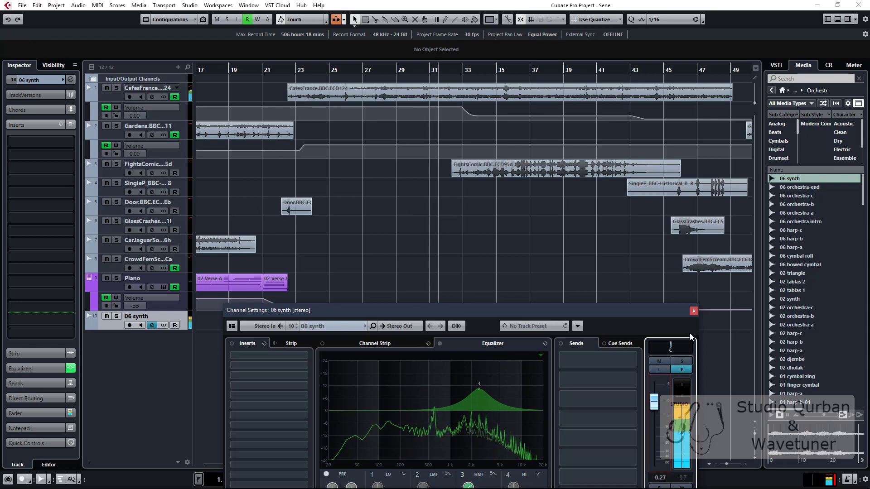
click(693, 311)
Step: Shorten the 06 synth clip to end at bar 33 and give it a fade-out of about 1.1.2.10
scroll(454, 333, down, 2)
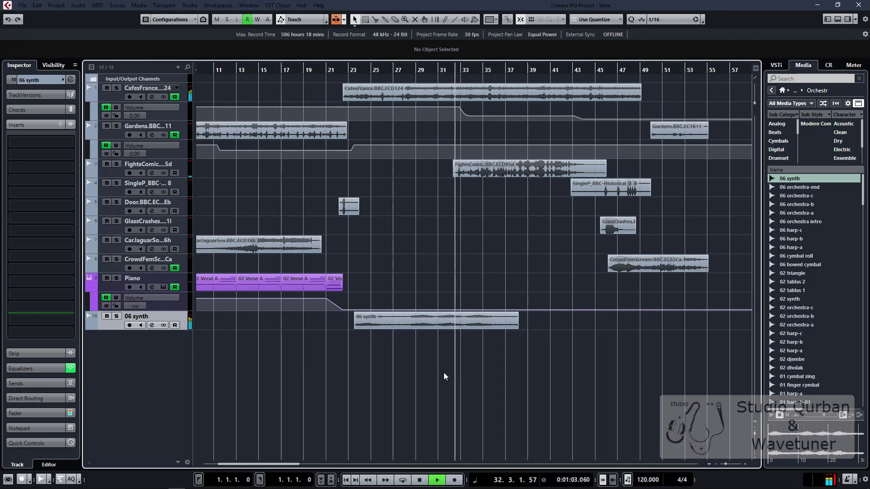
scroll(458, 370, up, 6)
scroll(415, 356, down, 3)
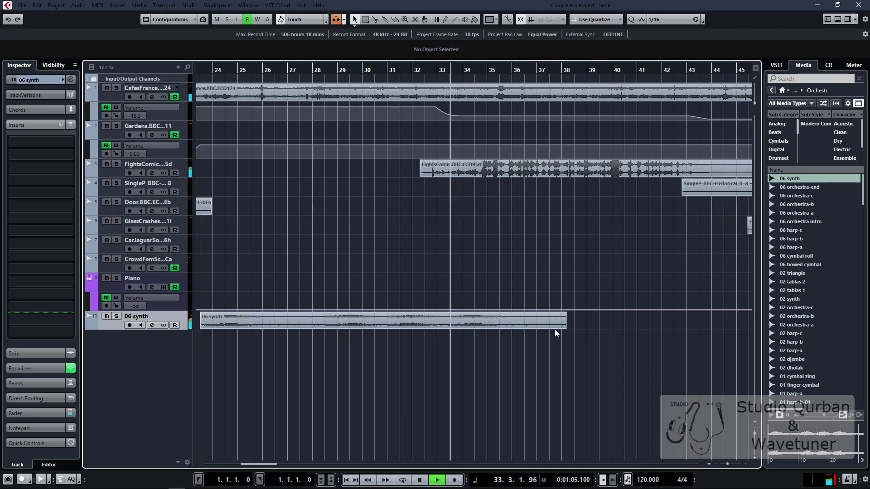
drag(562, 327, 402, 316)
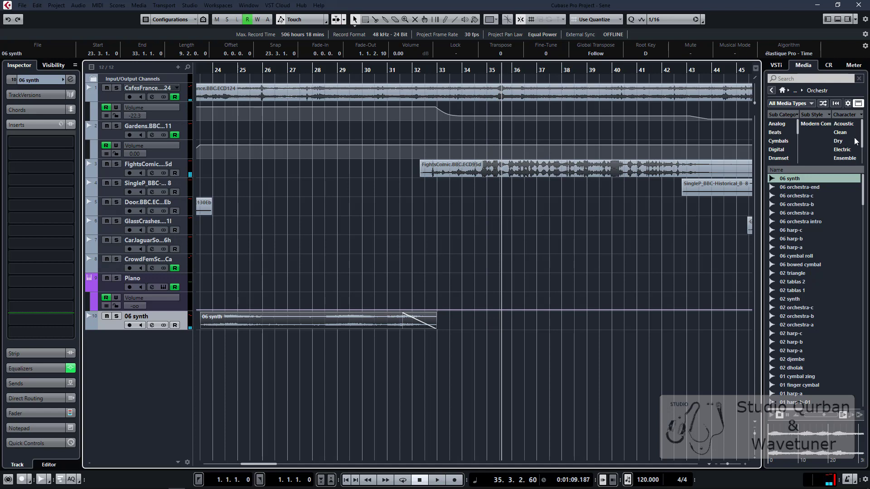
Step: Filter the orchestra library by Acoustic and preview loops including 01 rainstick, 11 orchestra-d, 11 cymbal rolls and 09 orchestra-d, -c and -b
click(847, 124)
scroll(816, 302, down, 10)
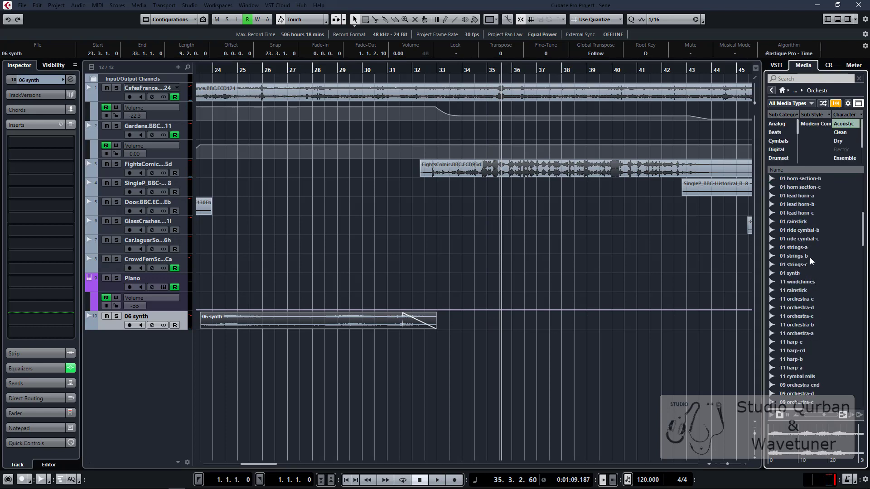
click(803, 222)
click(801, 308)
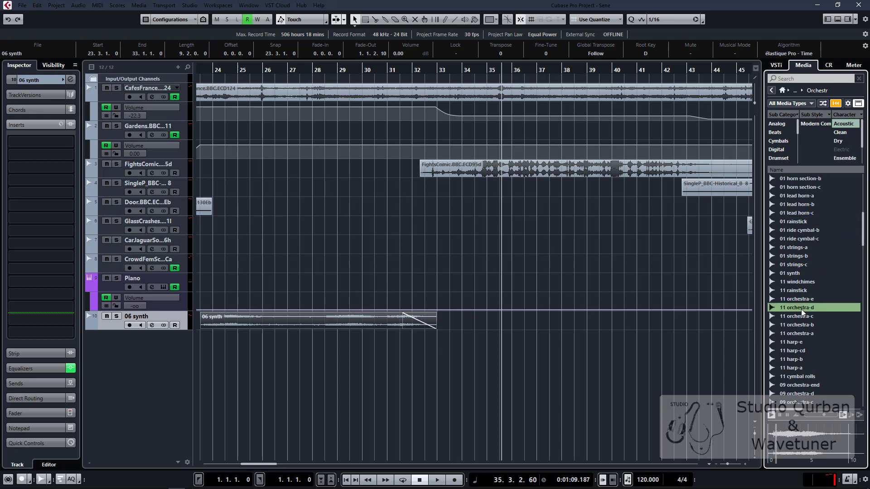
click(798, 378)
click(800, 394)
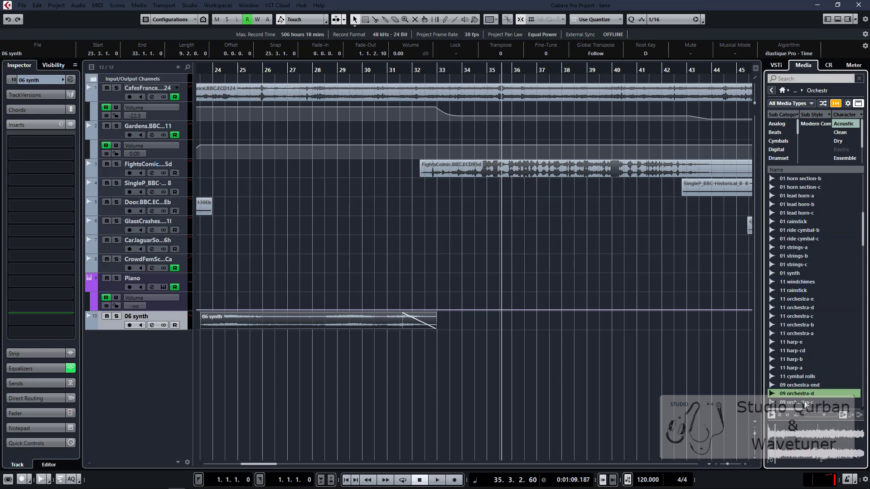
click(806, 403)
scroll(806, 386, down, 5)
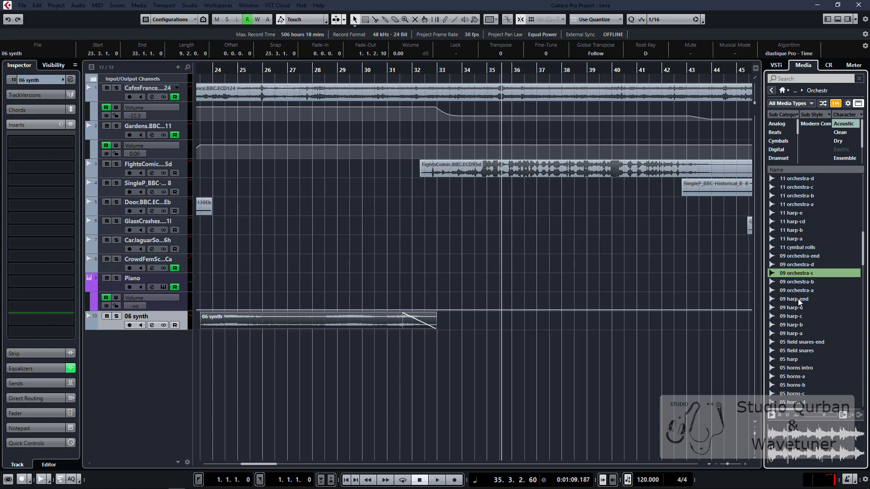
click(806, 282)
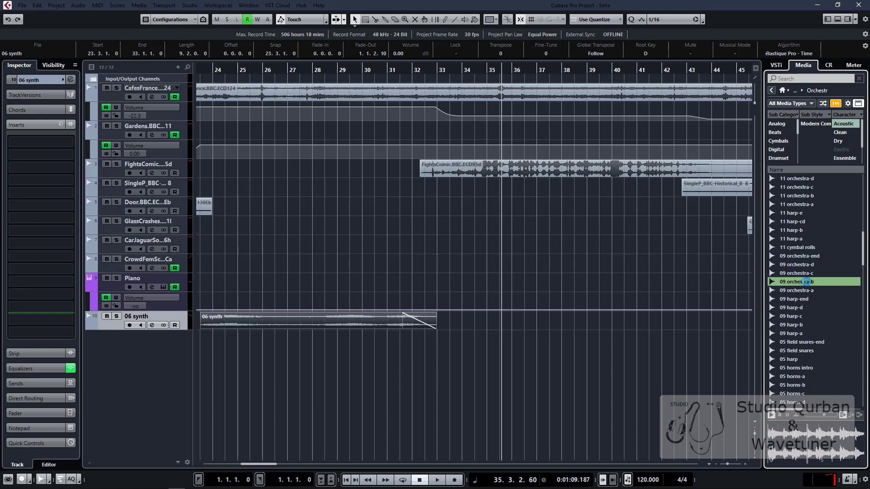
Step: Preview the 09 harp-c, 09 harp-a, 05 field snares-end, 05 horns intro and 05 horns-b loops
click(786, 316)
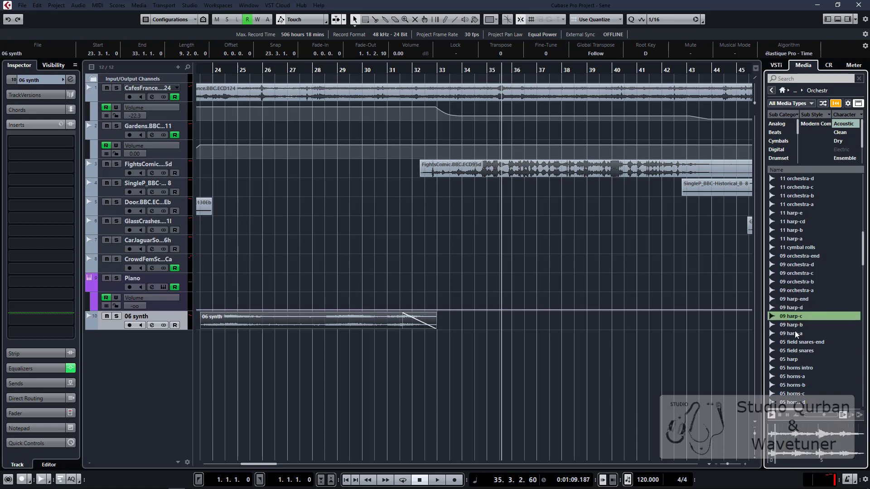
click(795, 333)
click(795, 343)
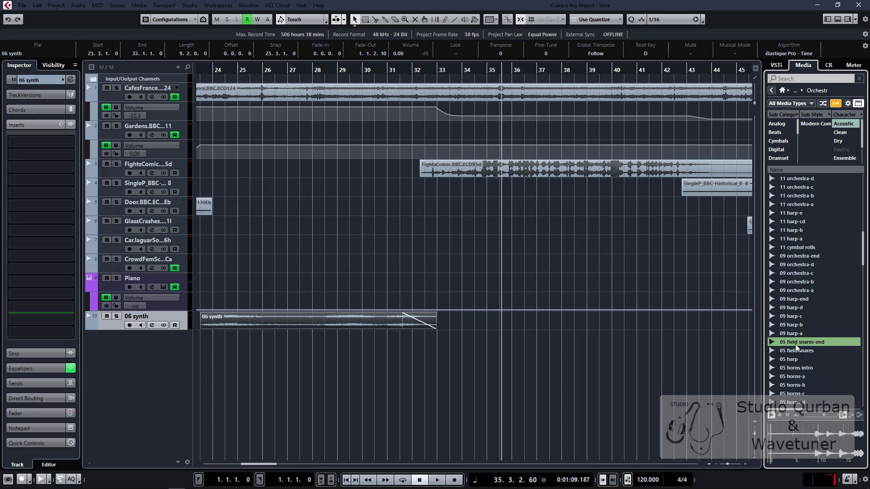
click(797, 368)
click(795, 385)
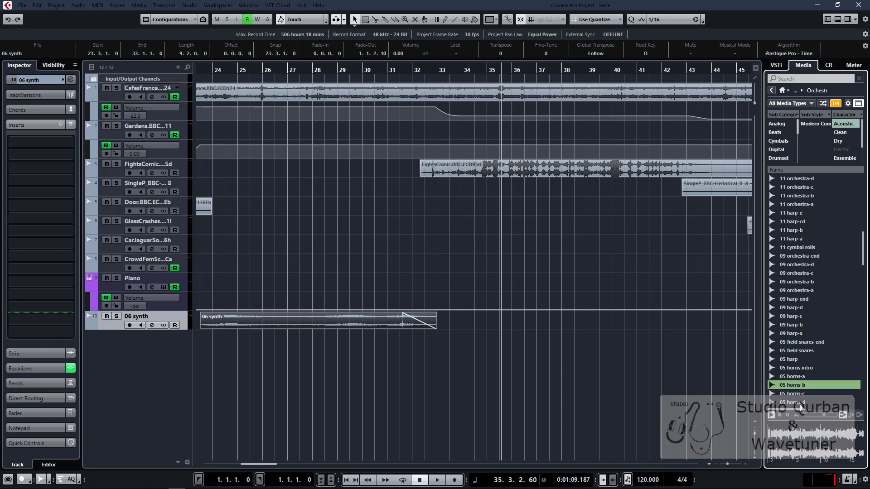
Step: Preview the 03 series loops: clay drum, dholak, orchestra-d, orchestra-a, synth and triangle
scroll(801, 402, down, 10)
click(801, 396)
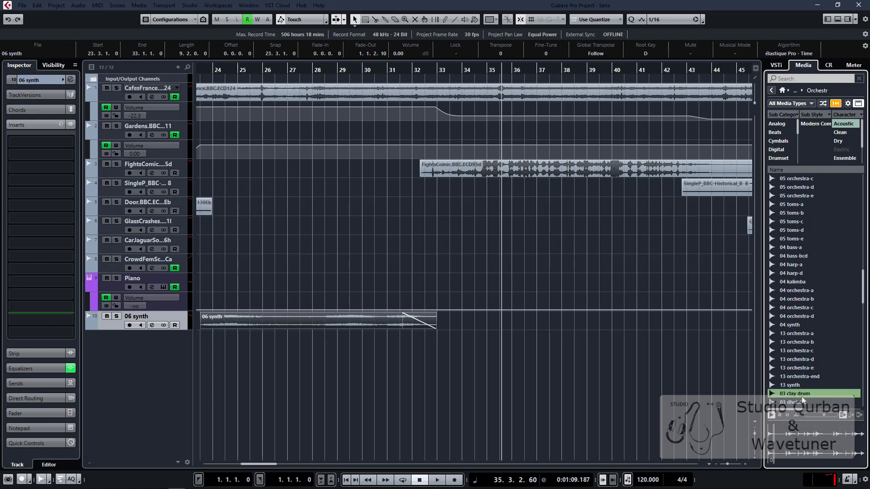
click(803, 400)
scroll(804, 396, down, 3)
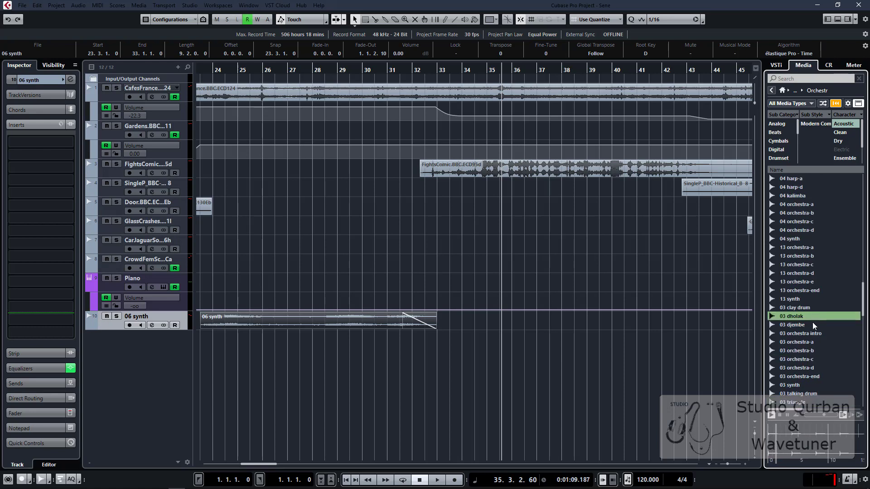
click(803, 368)
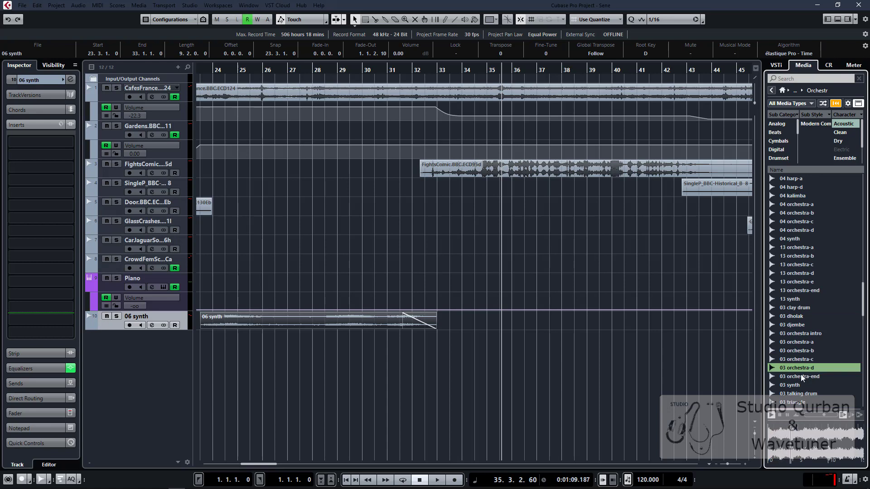
click(806, 343)
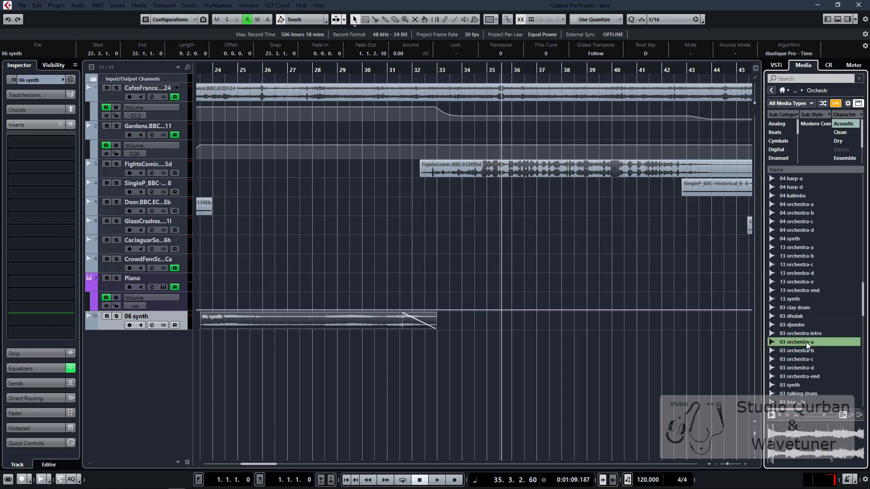
click(801, 385)
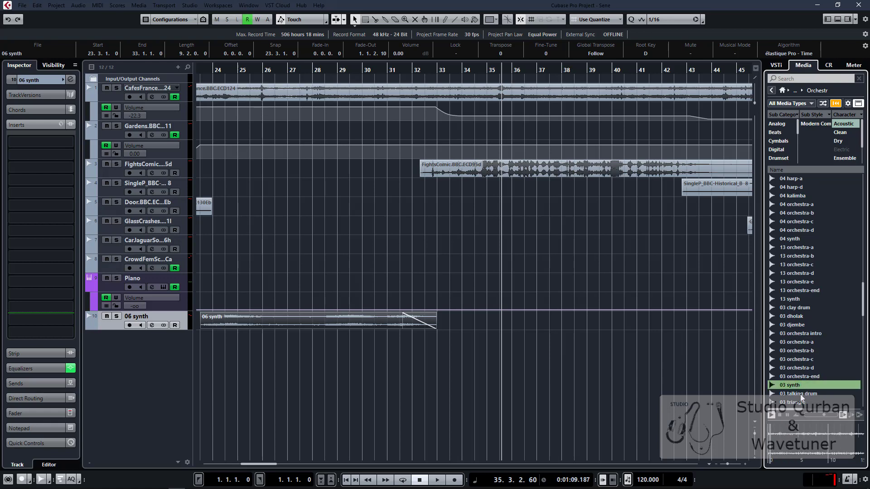
click(807, 402)
Step: Preview the 12 djembe, 12 orchestra intro and 12 orchestra-a, -b and -d loops
scroll(806, 394, down, 3)
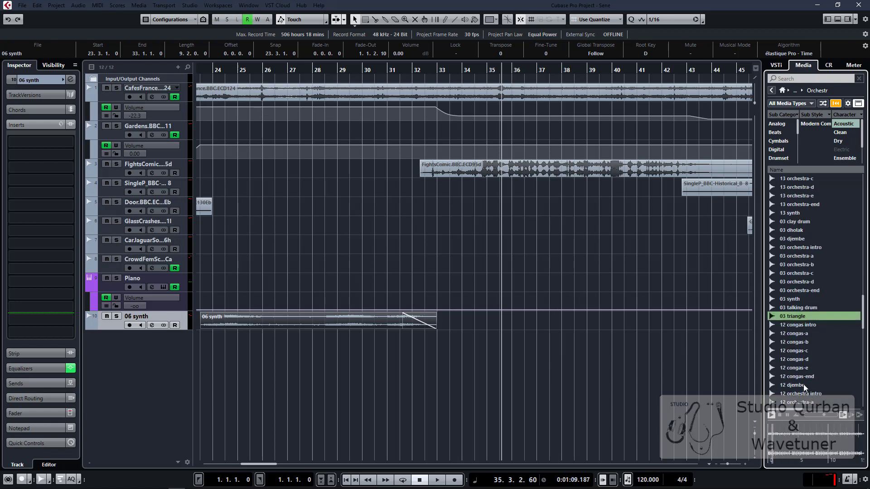
click(804, 386)
click(807, 394)
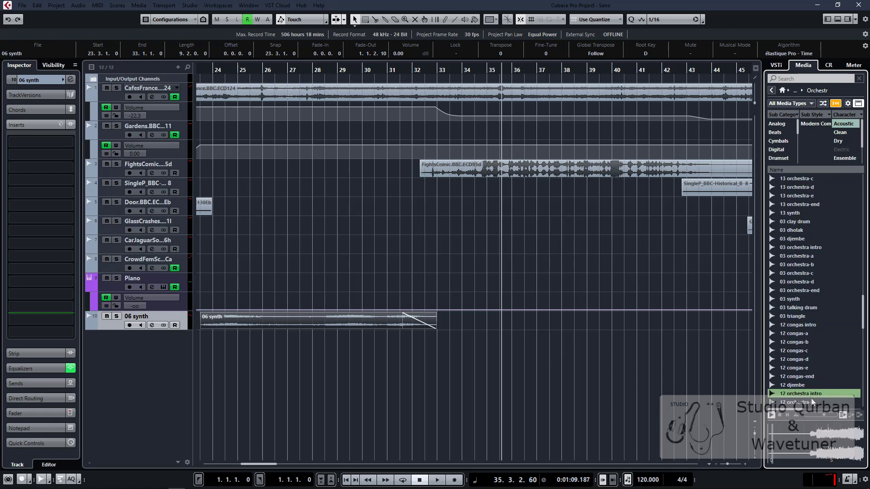
click(811, 401)
scroll(811, 399, down, 2)
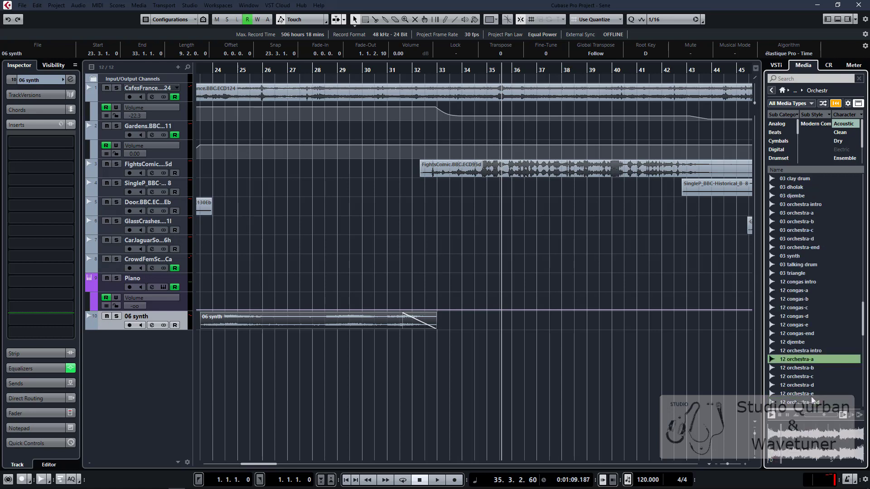
scroll(811, 394, down, 2)
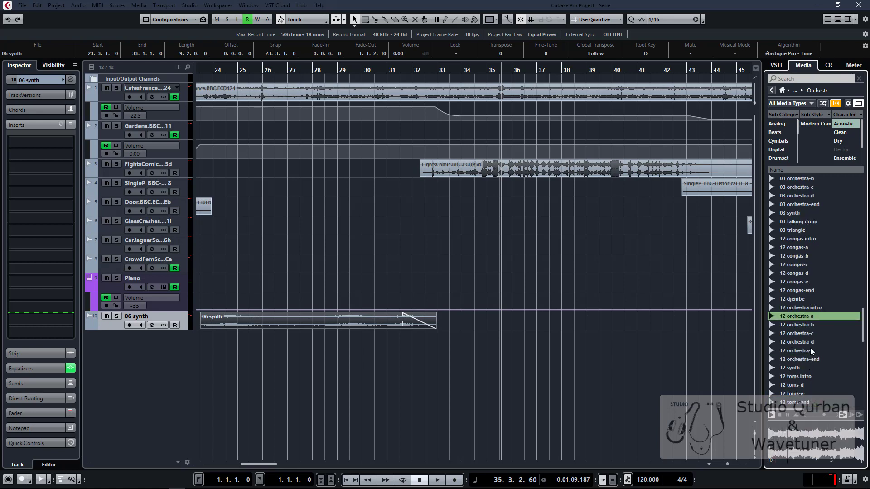
click(803, 325)
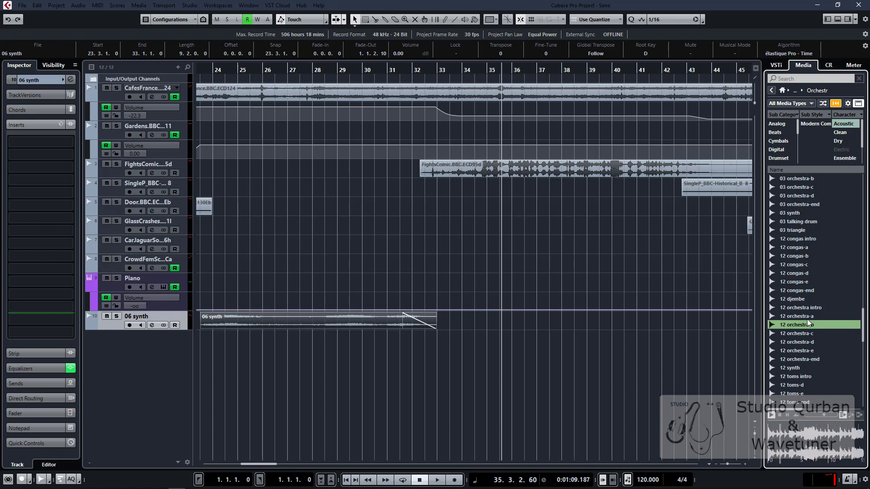
scroll(851, 145, down, 1)
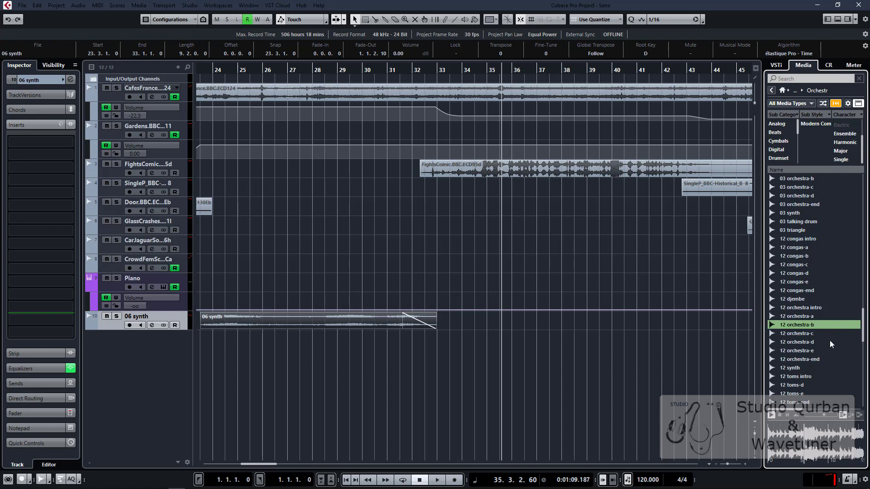
click(800, 343)
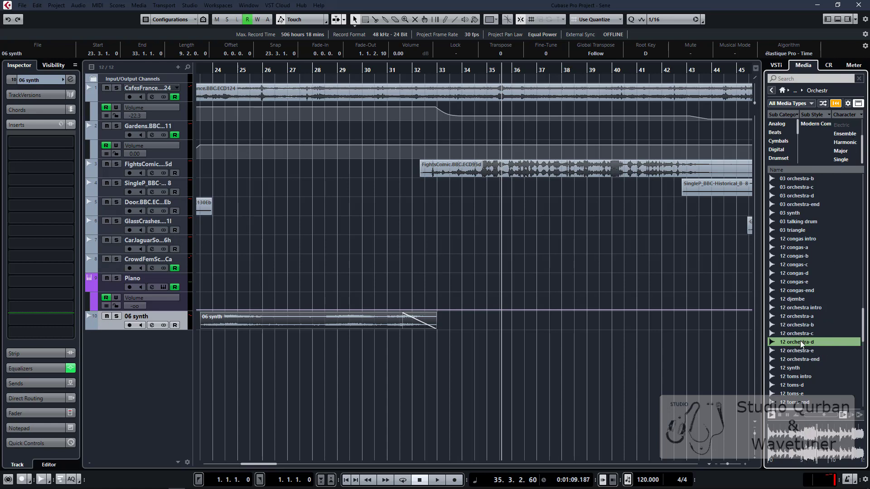
Step: Preview the 12 toms intro, 12 toms-e and 12 toms-end loops
click(796, 379)
click(801, 394)
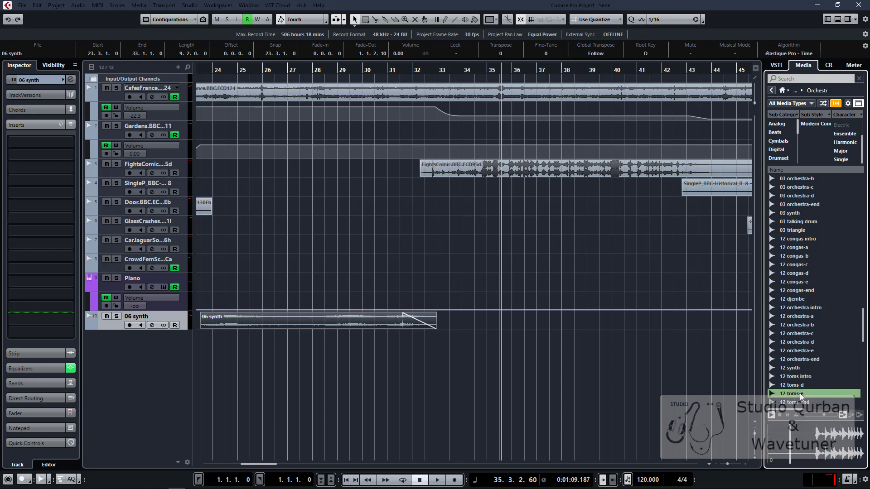
click(800, 402)
Step: Preview the 08 orchestra-b, 08 orchestra-end, 08 cymbal bell and 14 orchestra-c loops
scroll(800, 400, down, 2)
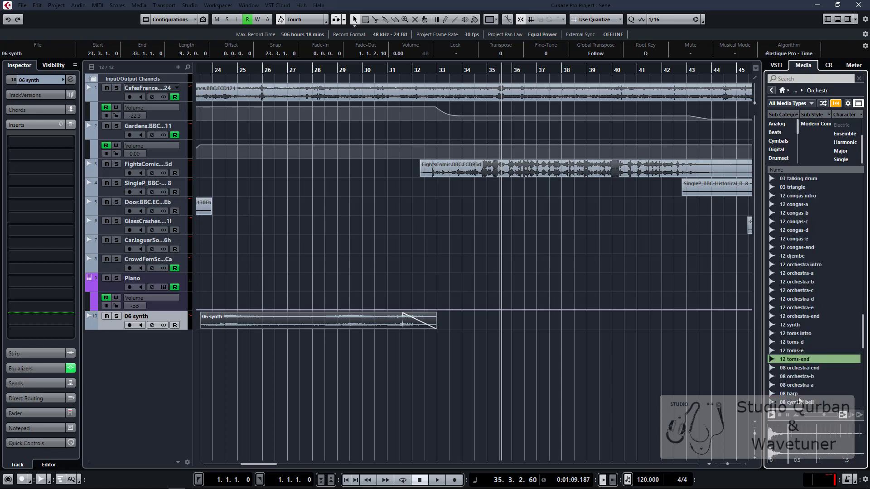
click(802, 376)
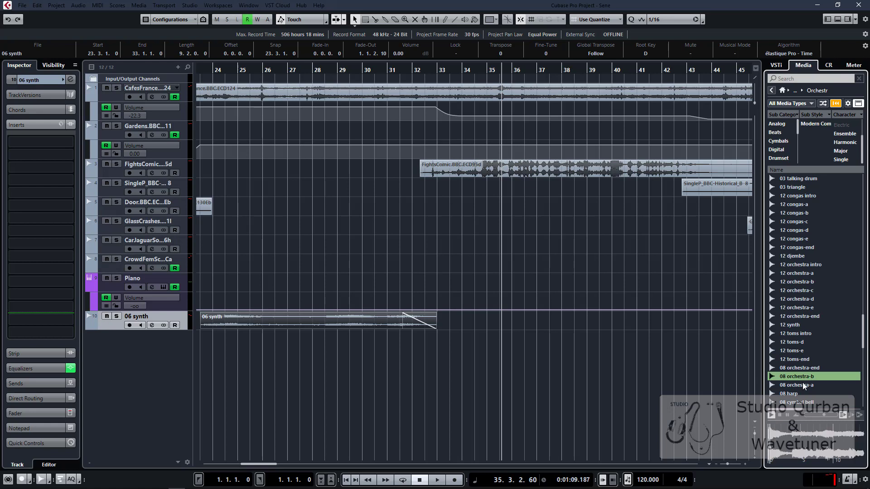
click(801, 368)
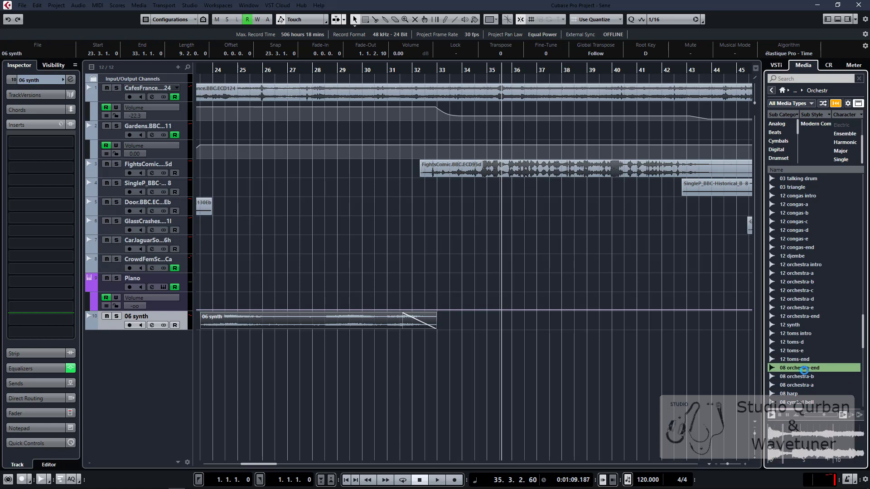
click(802, 402)
scroll(802, 395, down, 7)
click(800, 386)
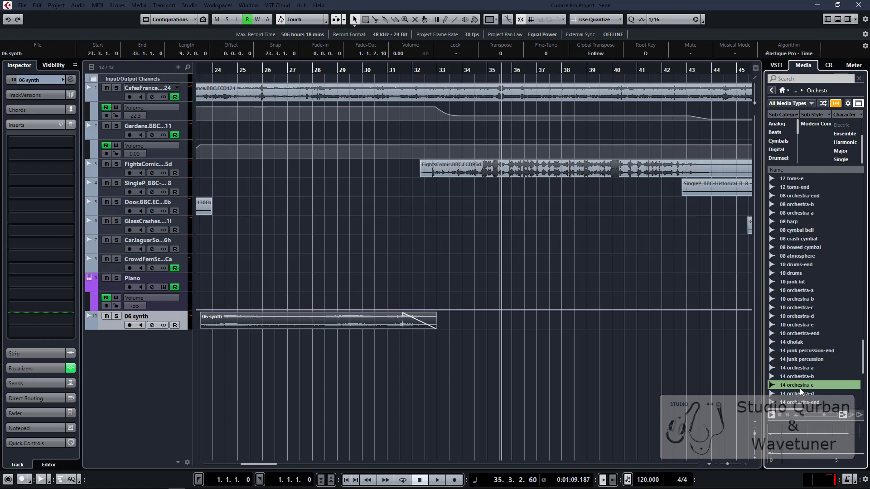
Step: Preview the 14 orchestra-d and 14 orchestra-end loops and the 07 drums-b, -c and -e loops
click(797, 394)
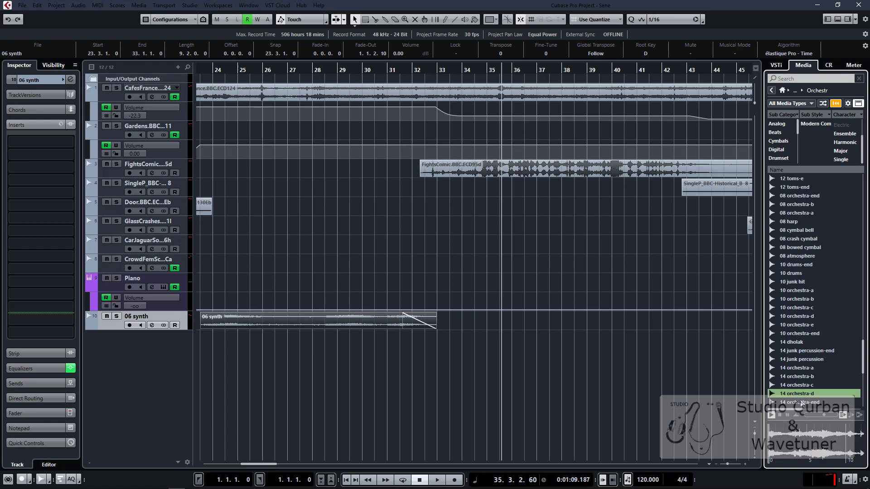
click(801, 403)
scroll(801, 373, down, 3)
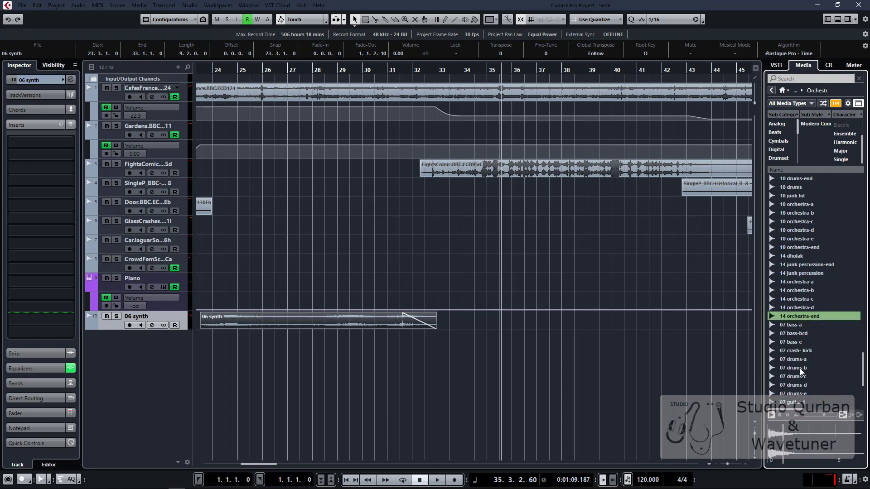
click(800, 368)
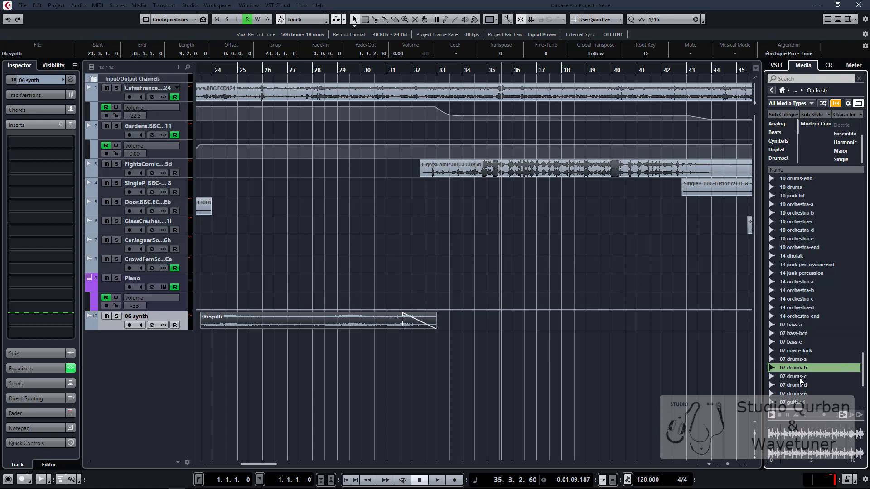
click(800, 377)
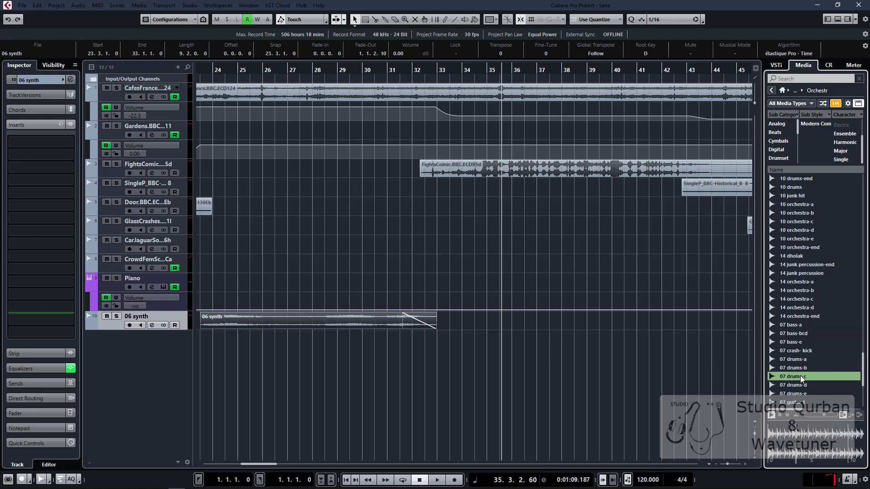
click(790, 393)
scroll(800, 399, down, 2)
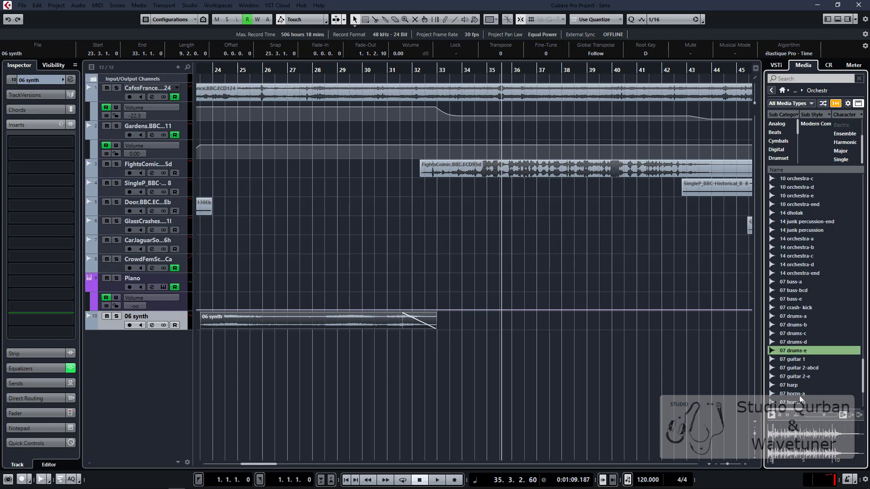
Step: Preview the 07 horns-b loop, insert it on a new track, and move its clip to bar 33 where the 06 synth clip ends
click(799, 400)
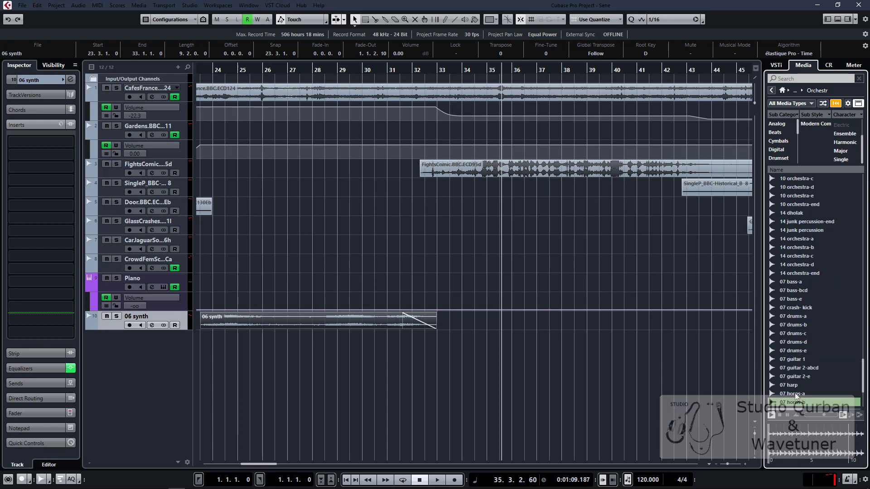
scroll(795, 392, down, 4)
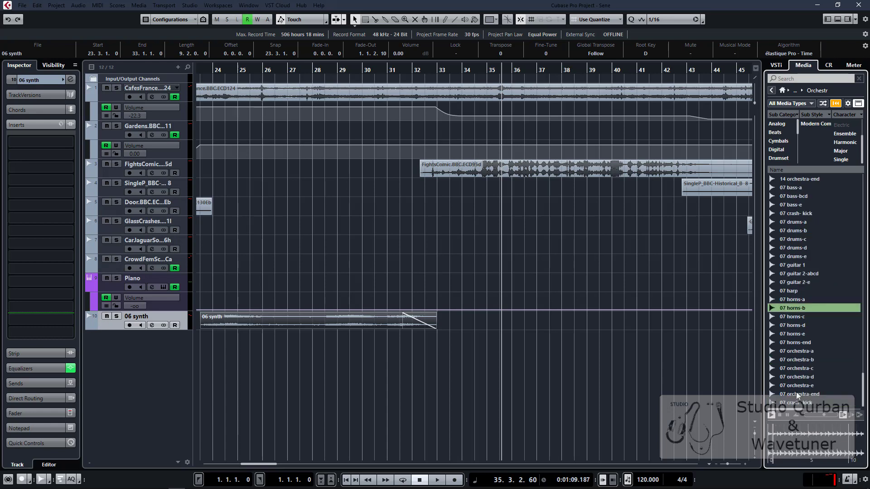
double_click(800, 306)
scroll(459, 363, down, 3)
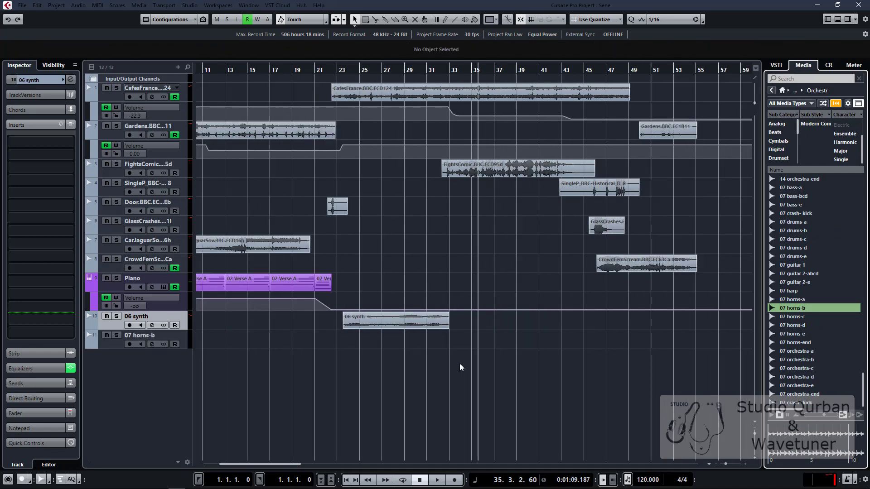
scroll(459, 364, down, 2)
drag(231, 346, 431, 340)
scroll(447, 348, up, 5)
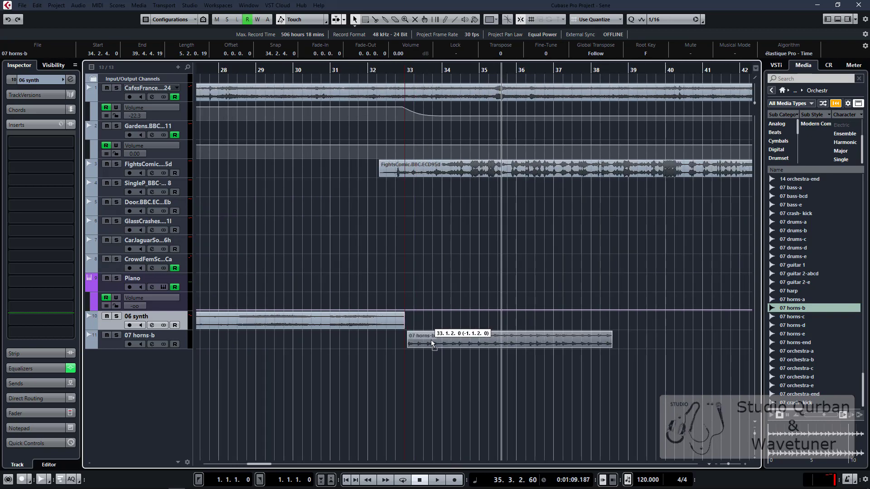
Step: Play the transition from the 06 synth clip into 07 horns-b and select the 07 horns-b track
click(374, 341)
key(space)
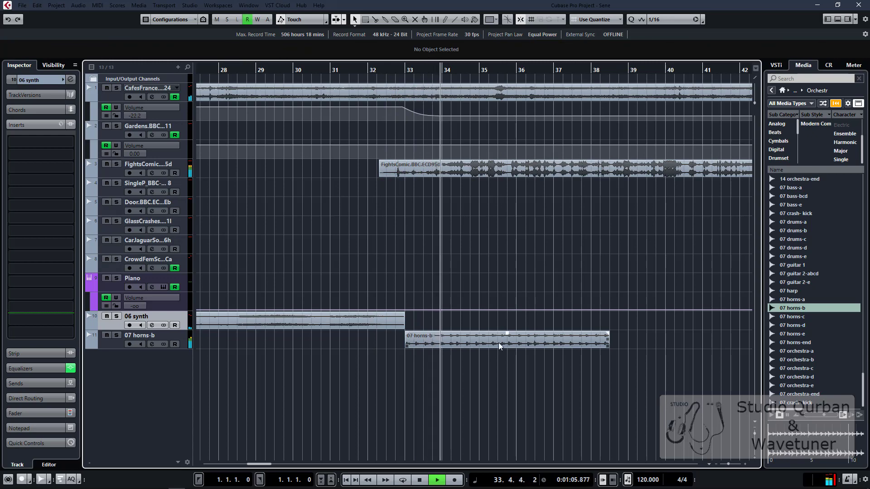
scroll(499, 343, down, 3)
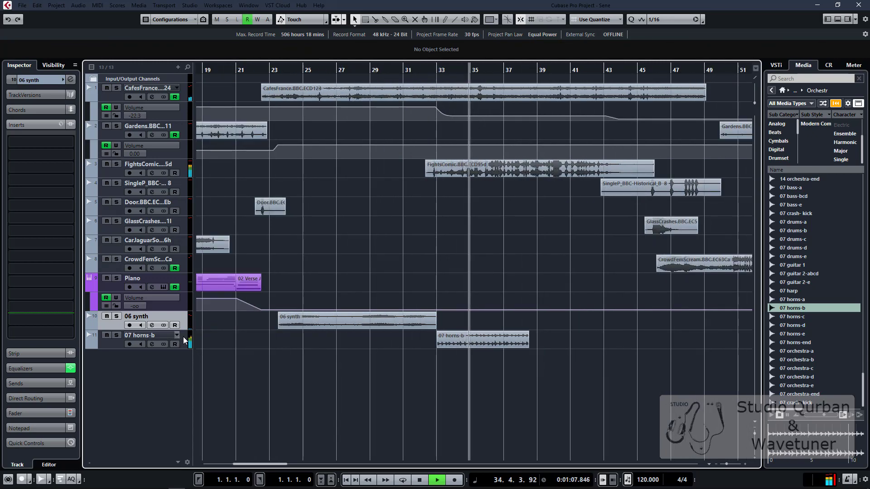
click(183, 336)
key(space)
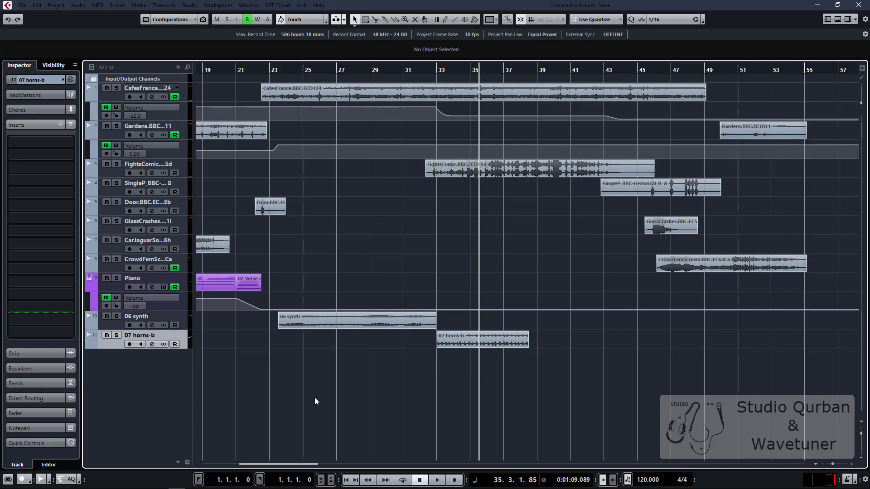
Step: Set the 07 horns-b channel's volume to 0.71 dB in the mixer
key(alt+F3)
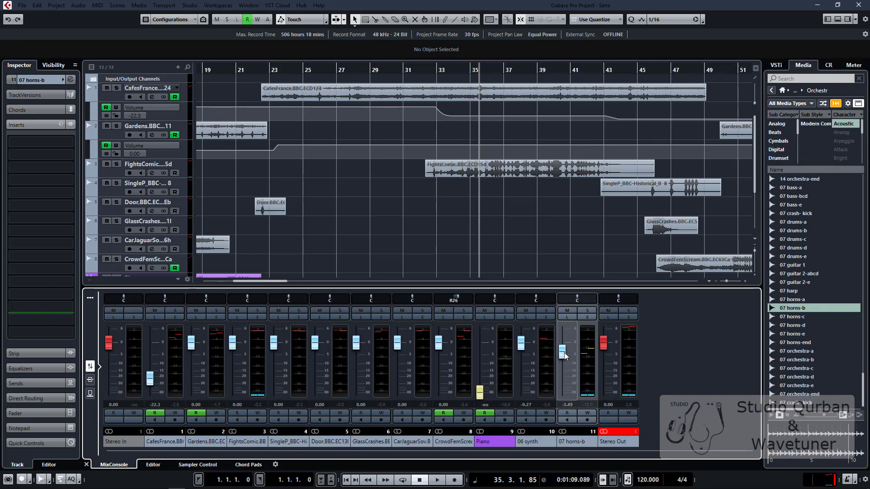
drag(562, 352, 562, 339)
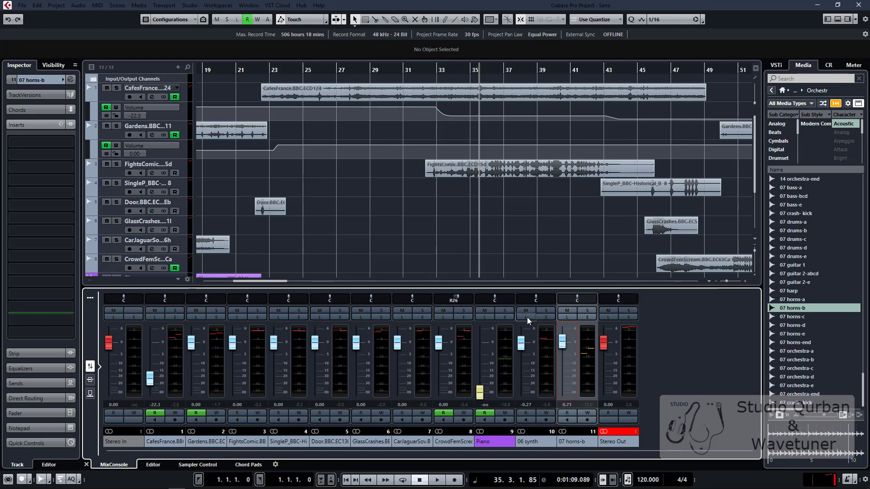
key(alt+F3)
Step: Play back from about bar 32 to hear the horns enter under the fight sounds
key(h)
key(h)
click(378, 354)
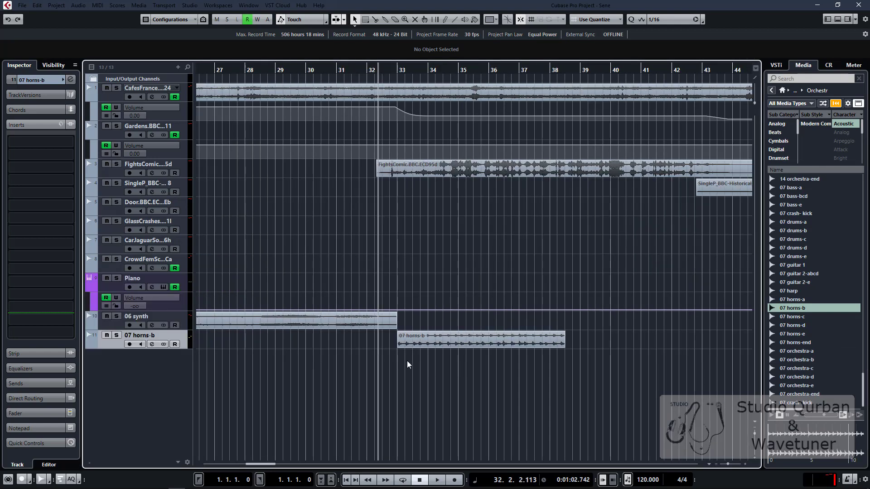
key(space)
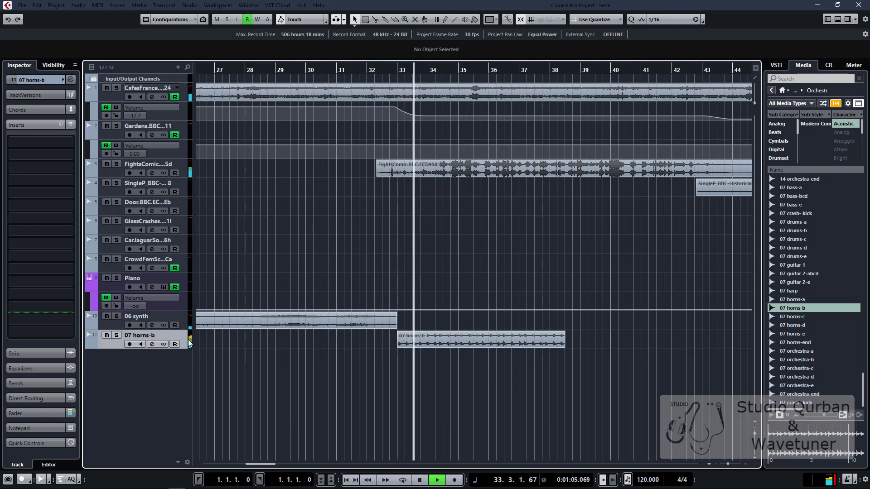
Step: Duplicate the 07 horns-b clip twice end to end, extending the horns to about bar 49
click(458, 341)
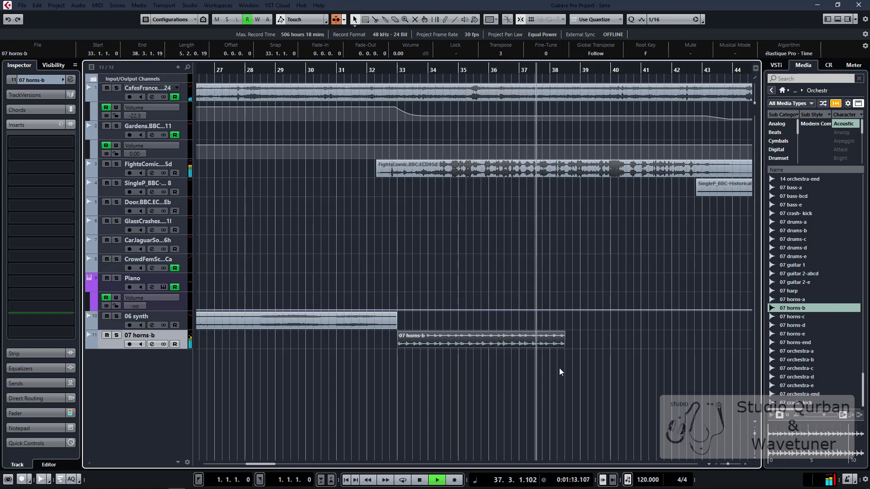
key(ctrl+d)
key(g)
key(g)
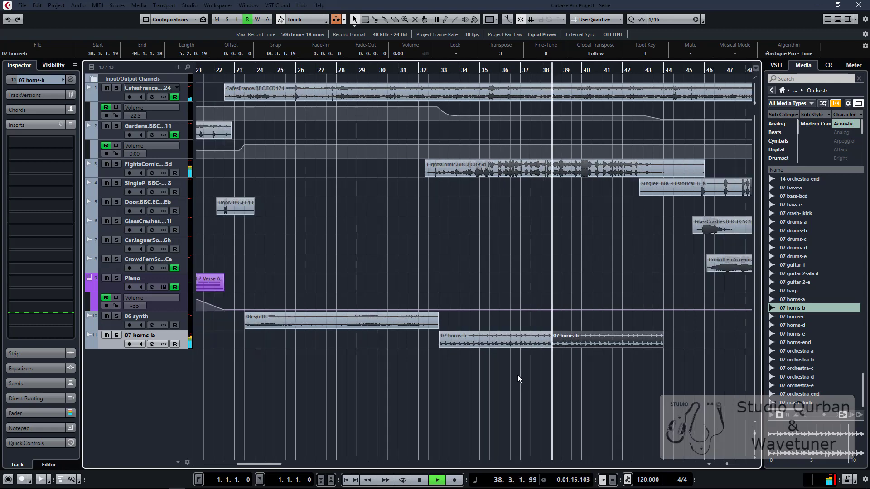
key(g)
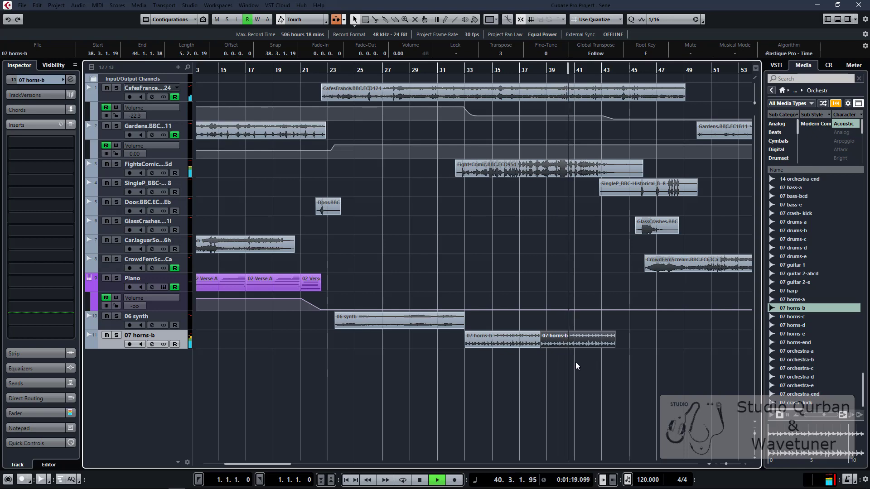
key(h)
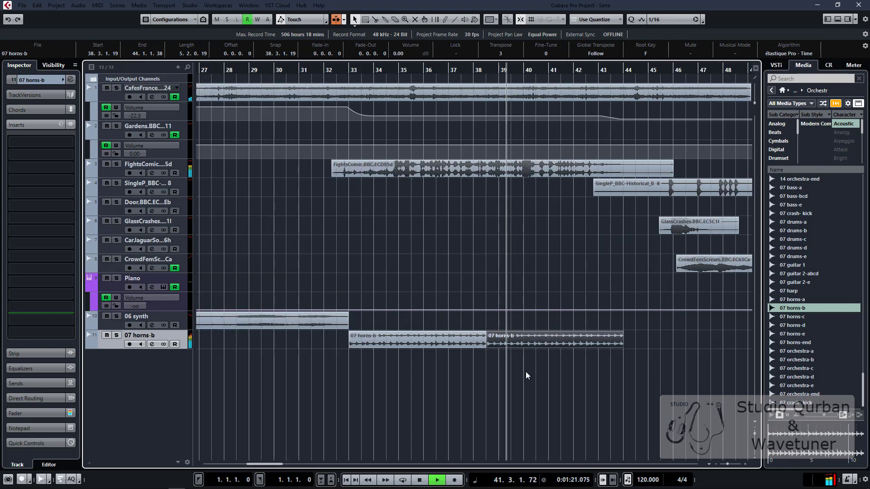
key(h)
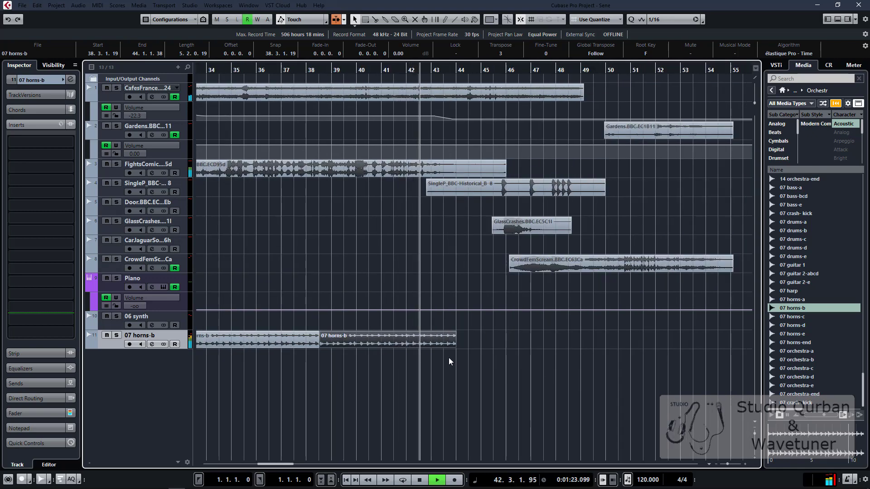
key(g)
key(g)
key(ctrl+d)
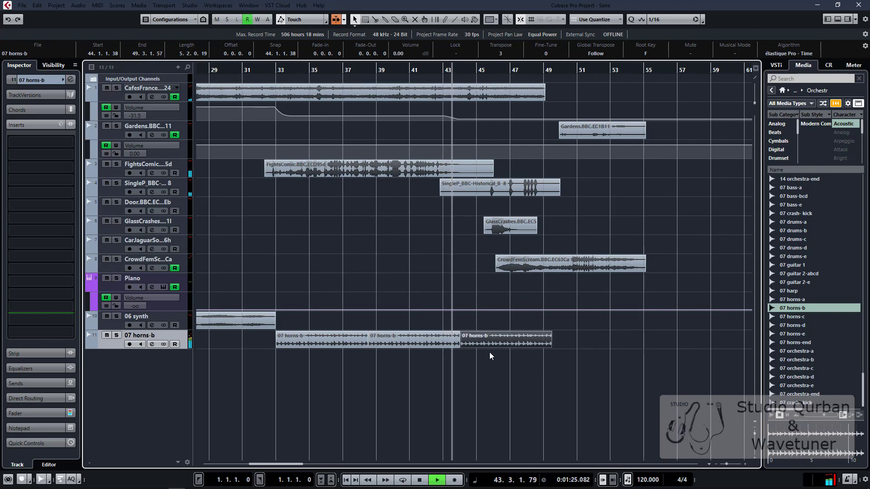
key(h)
key(space)
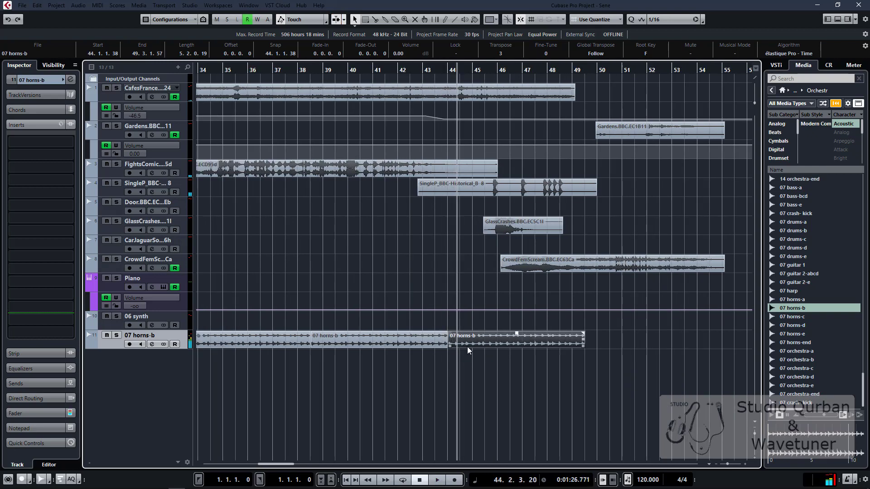
Step: Play back from bar 44 through the glass crash to hear how the duplicated horns line up
key(space)
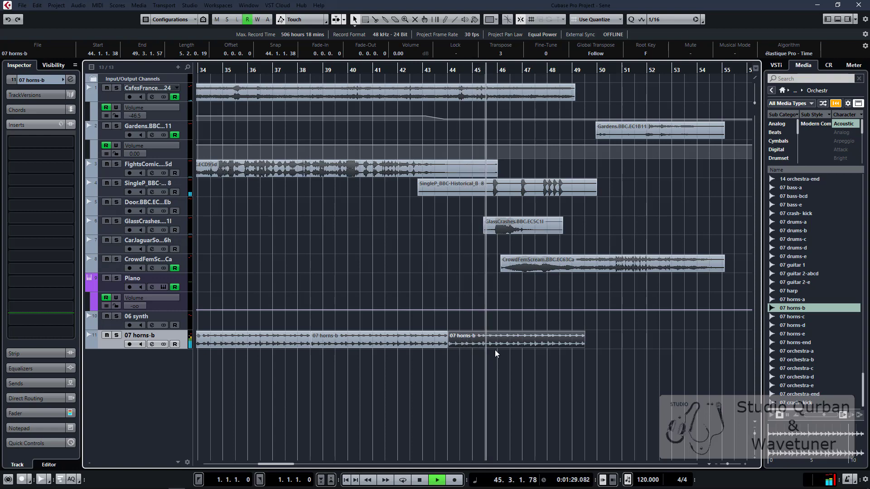
scroll(489, 349, up, 2)
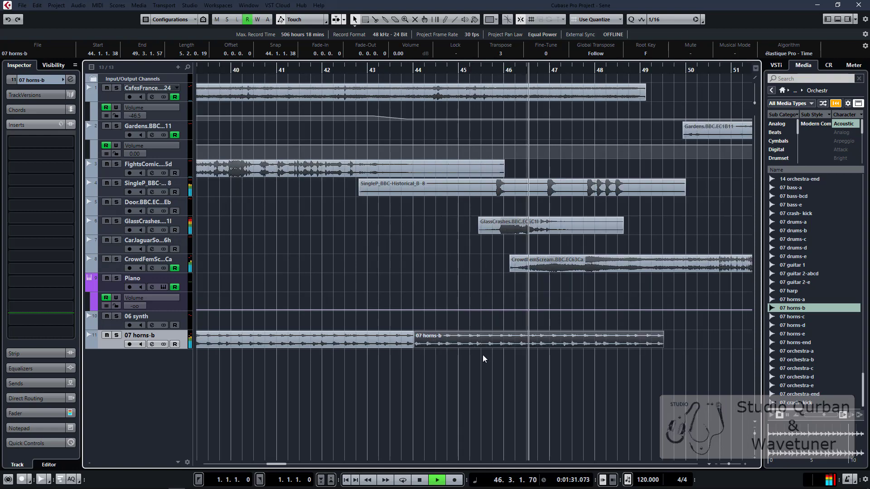
key(space)
Step: Move all three 07 horns-b clips slightly earlier to start at 32.4.3.91, aligning a horn beat with the first shot on the SingleP track
scroll(525, 364, up, 2)
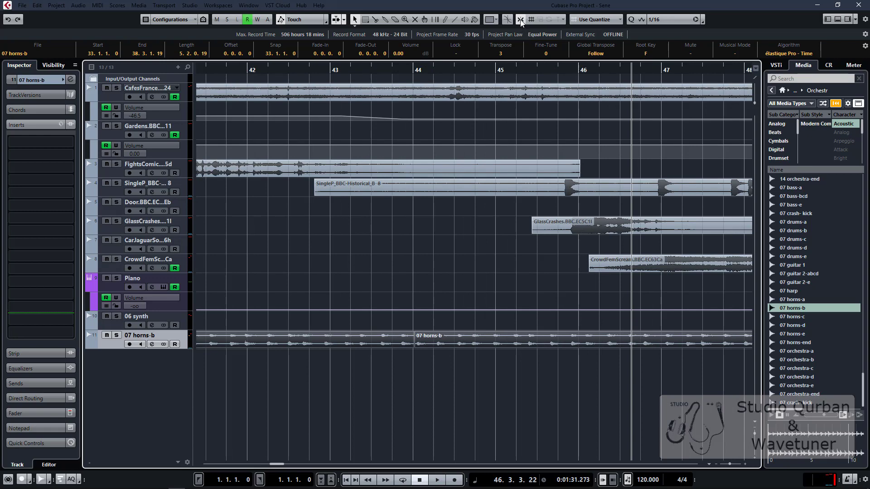
scroll(568, 226, up, 2)
click(560, 69)
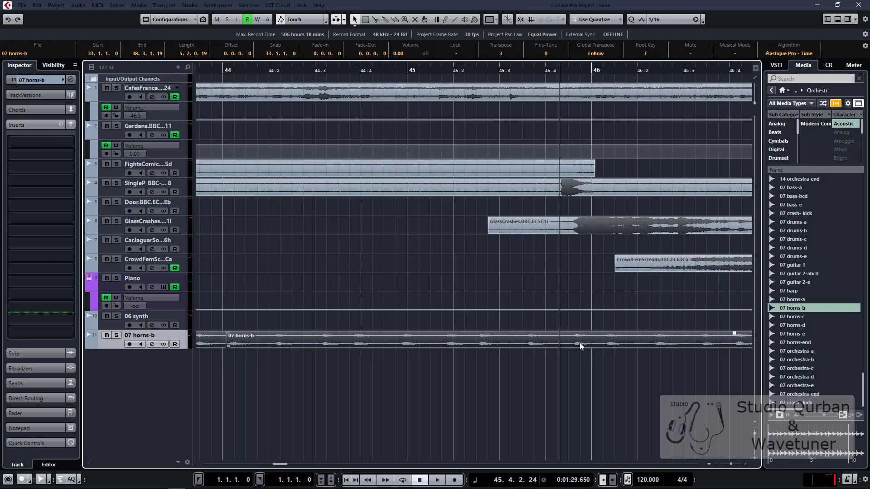
drag(580, 347, 570, 346)
scroll(525, 363, down, 3)
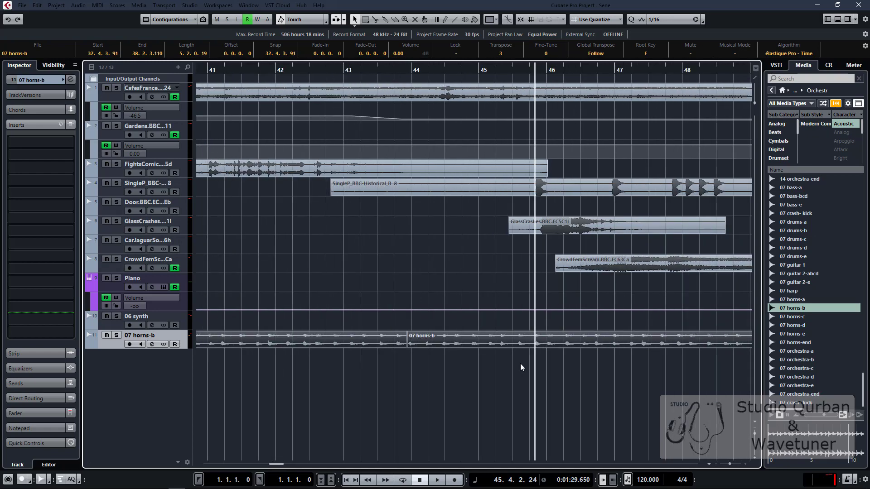
Step: Play back the passage around the first shot and glass crash twice to check the horns' timing
scroll(521, 364, down, 3)
click(464, 376)
key(space)
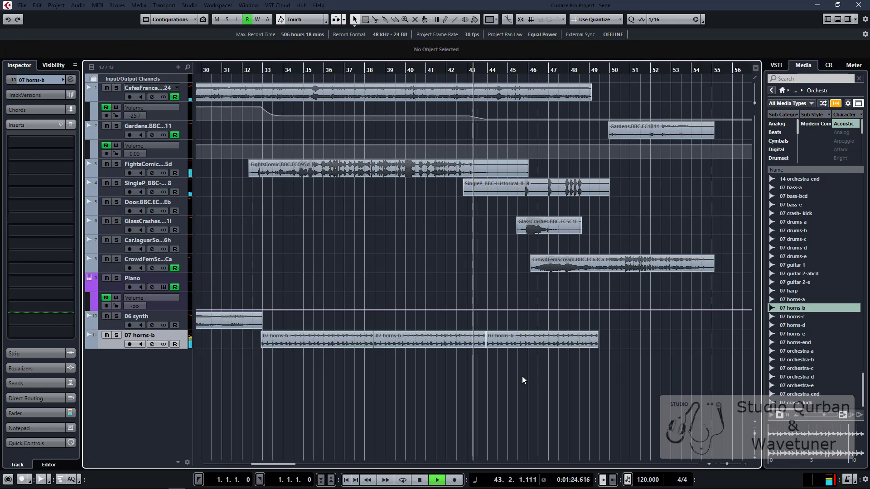
scroll(528, 376, up, 2)
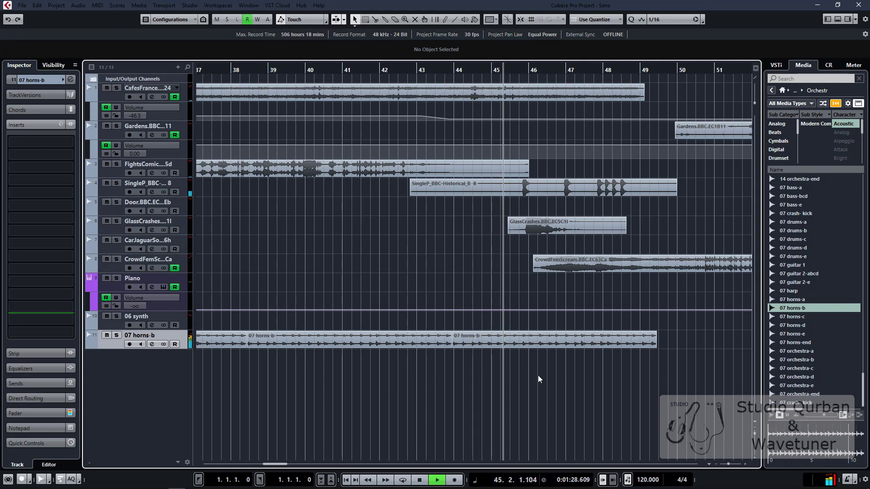
key(space)
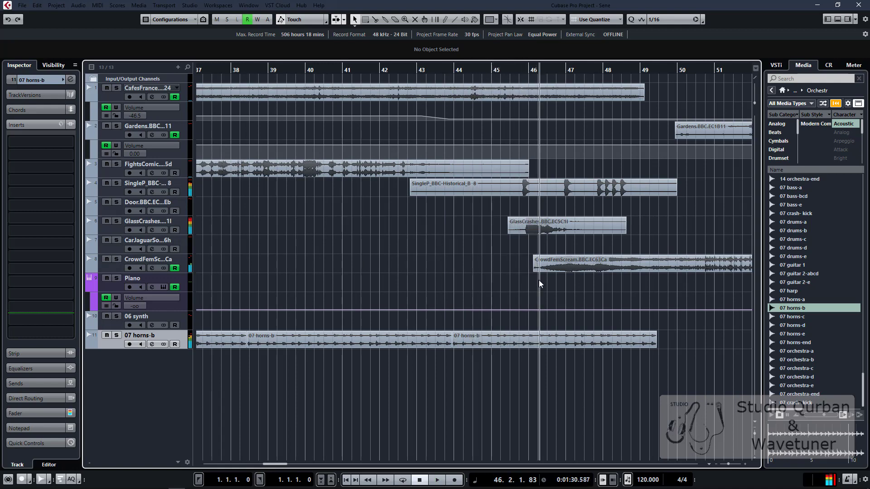
scroll(526, 284, up, 3)
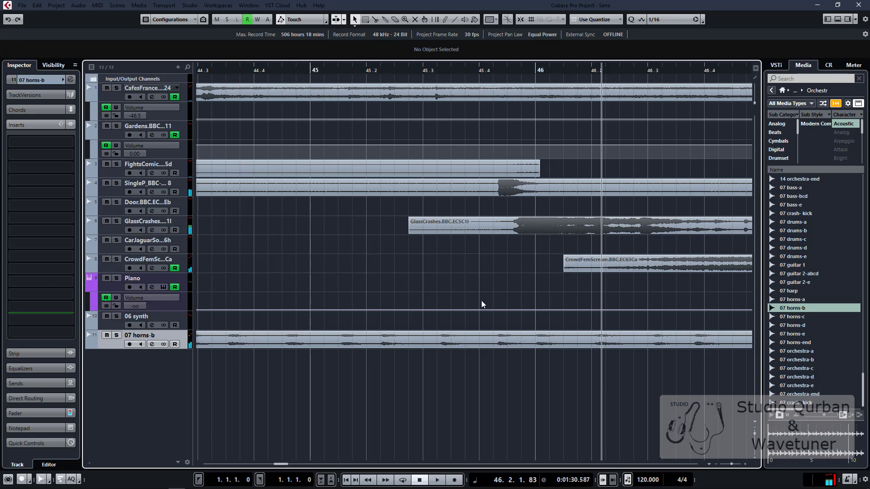
scroll(481, 304, down, 2)
click(399, 281)
key(space)
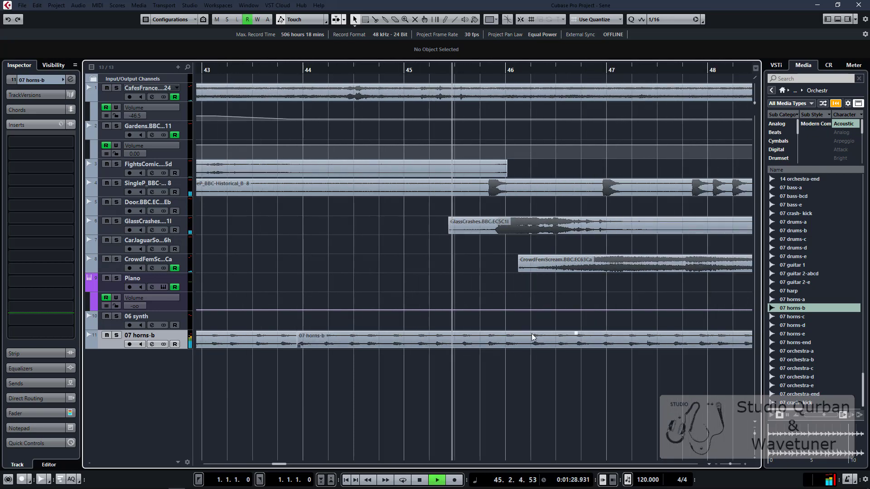
key(space)
Step: Trim the last 07 horns-b clip so the horns end just before bar 46, right after the first shot
scroll(521, 337, down, 2)
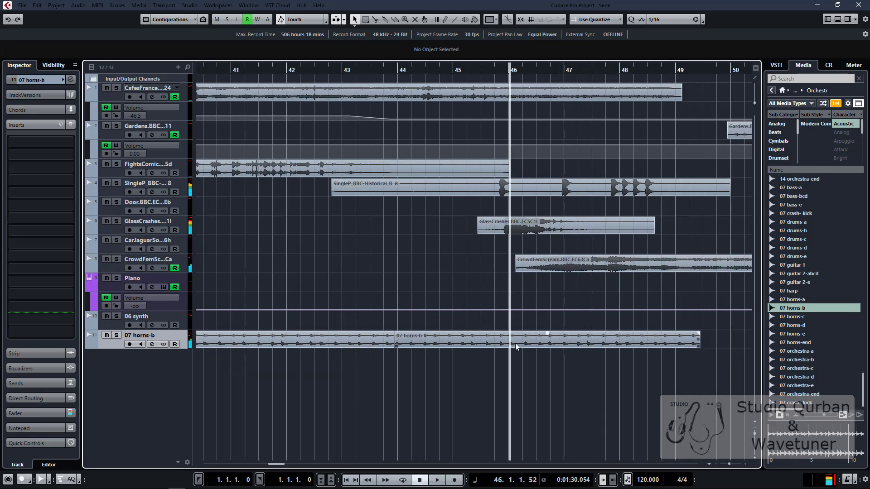
scroll(515, 363, down, 2)
mouse_move(582, 382)
mouse_down()
mouse_move(195, 344)
mouse_move(210, 336)
mouse_up()
scroll(650, 357, up, 4)
scroll(640, 360, right, 3)
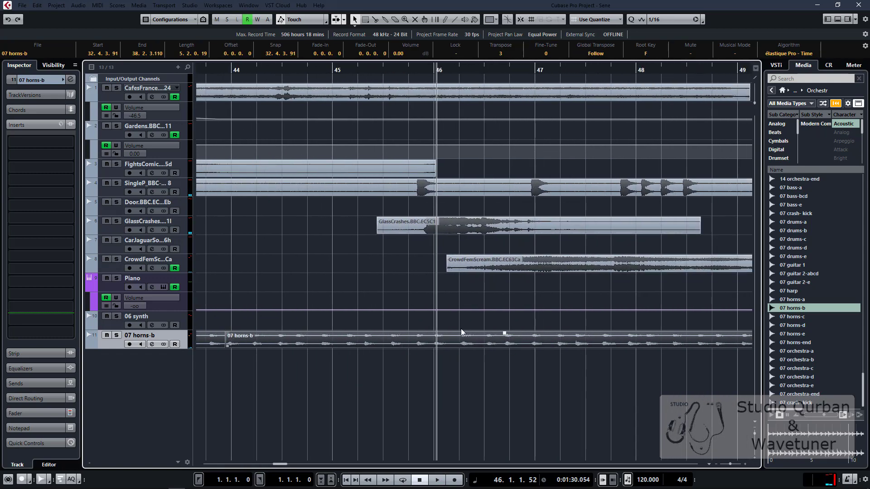
scroll(415, 332, up, 2)
click(421, 68)
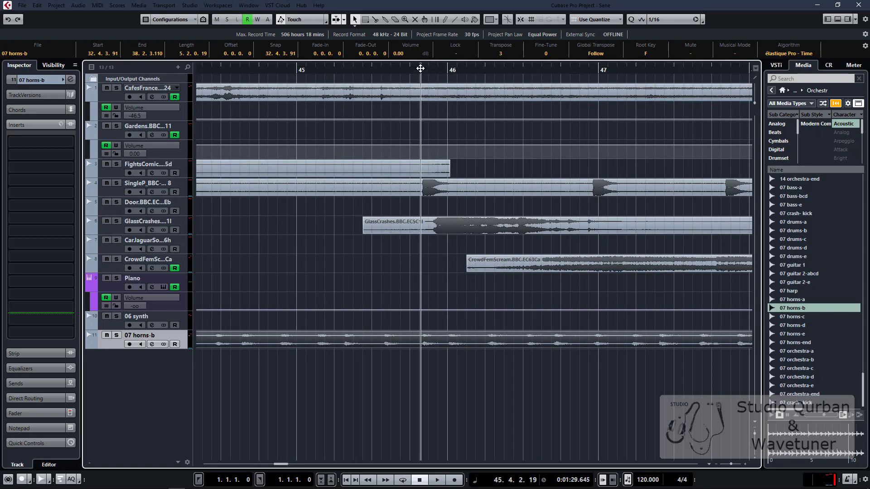
drag(471, 342, 451, 346)
scroll(428, 369, down, 4)
alt+click(434, 340)
click(445, 343)
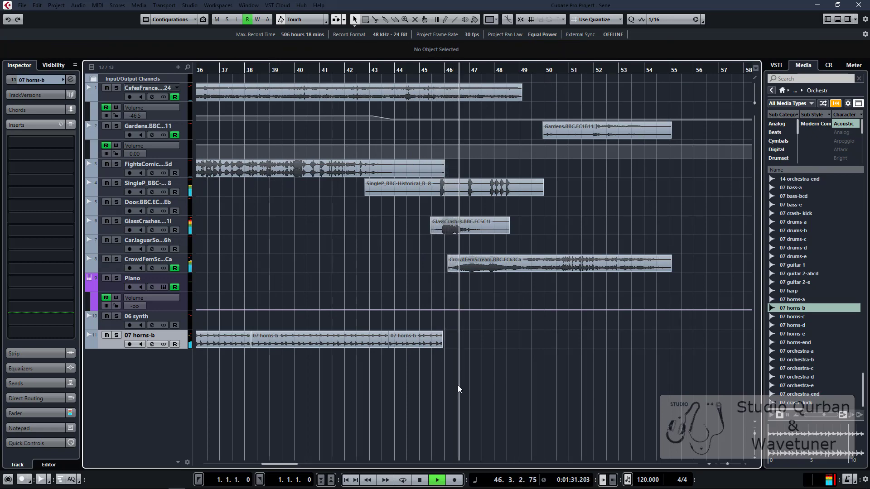
Step: Play back past the end of the horns through the remaining shots and crowd scream to about bar 51
key(g)
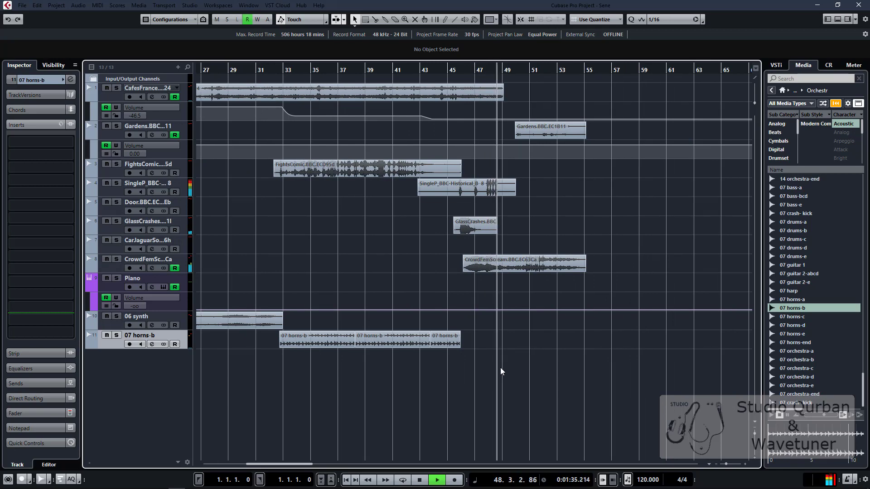
key(h)
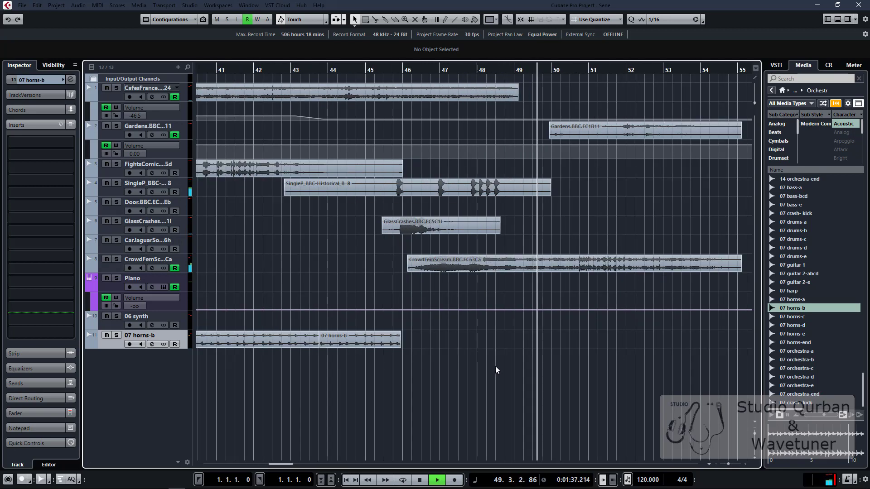
key(g)
key(g)
key(g)
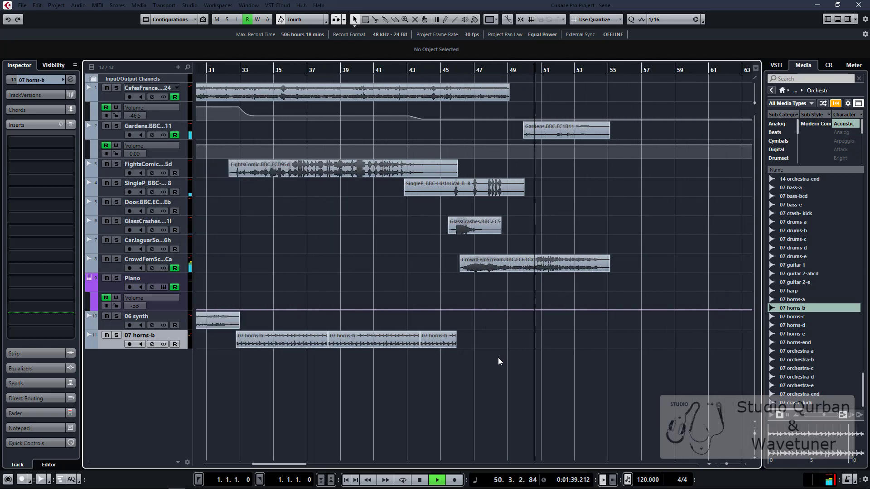
key(space)
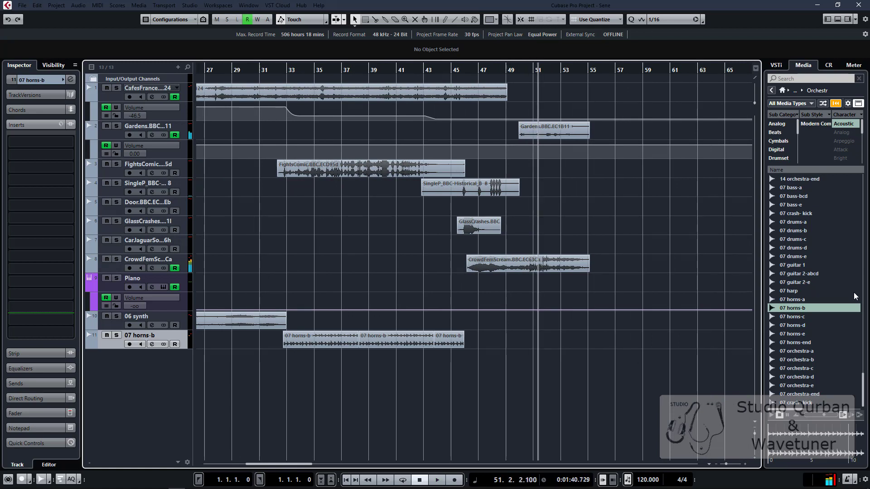
Step: Try the 07 crash- kick sample on a new track, starting at 45.4.4.59 right after the horns, and listen to it
click(799, 213)
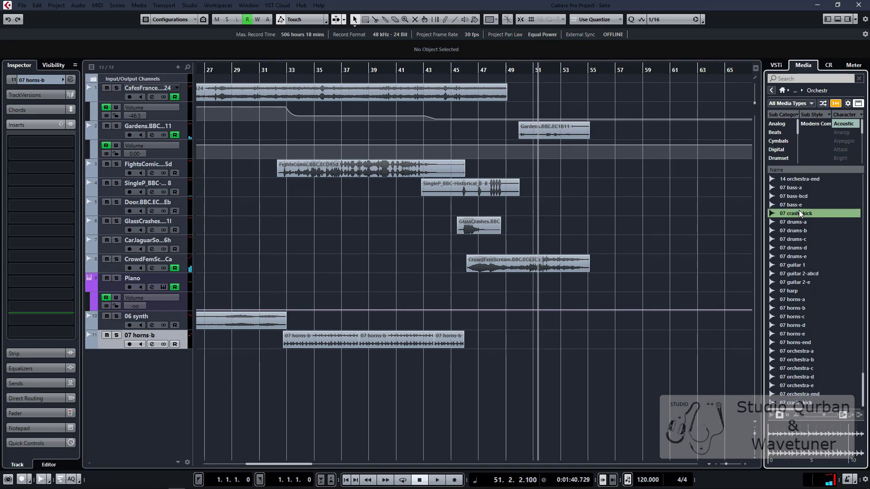
drag(799, 211, 464, 352)
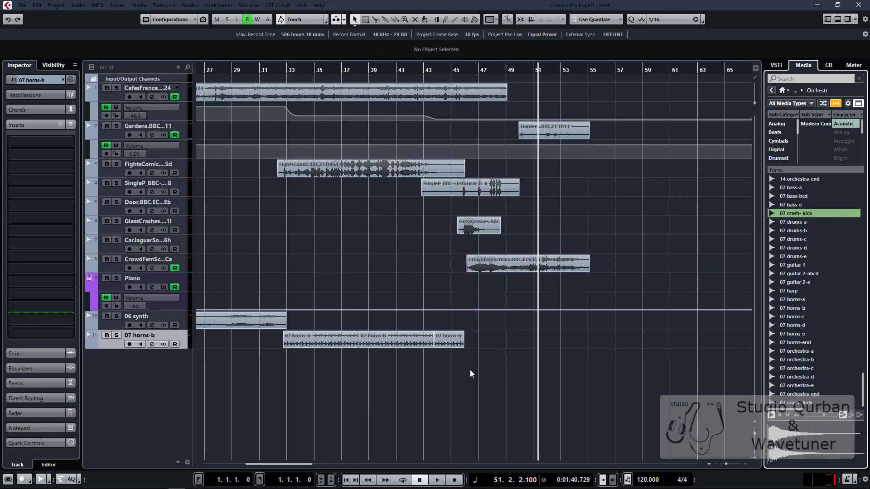
scroll(466, 376, up, 1)
scroll(467, 385, up, 4)
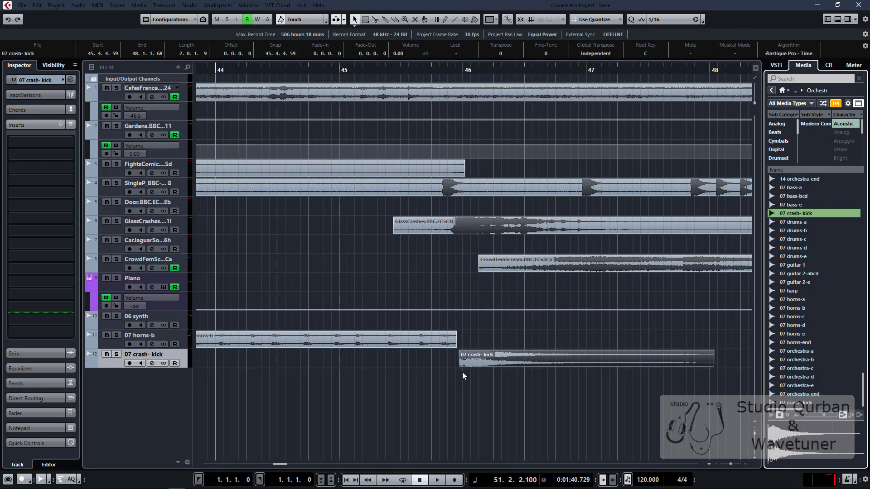
click(409, 379)
key(space)
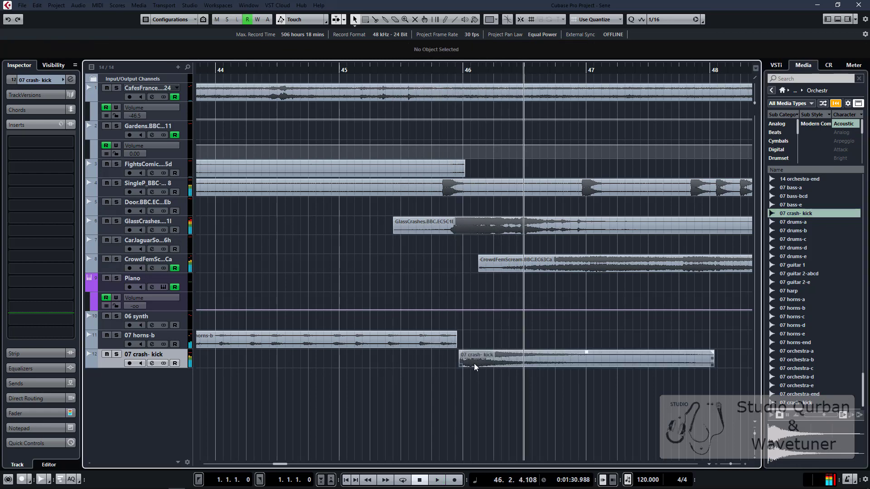
Step: Try the 07 crash- kick clip half a bar later at about 46.3, listen to it, and delete the clip
drag(474, 364, 542, 352)
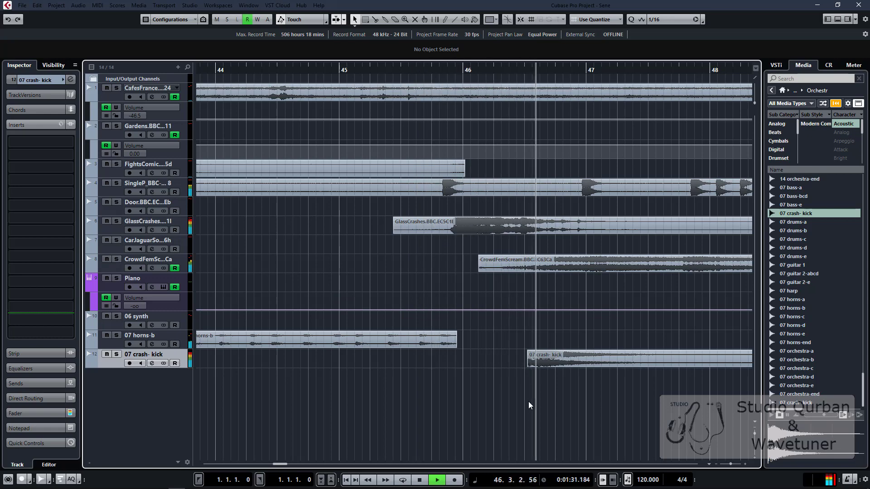
scroll(459, 385, down, 3)
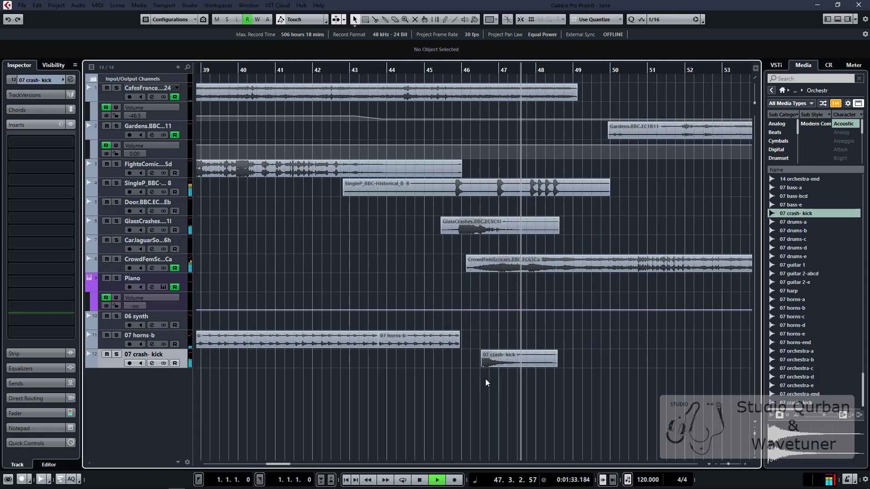
key(space)
scroll(483, 384, up, 3)
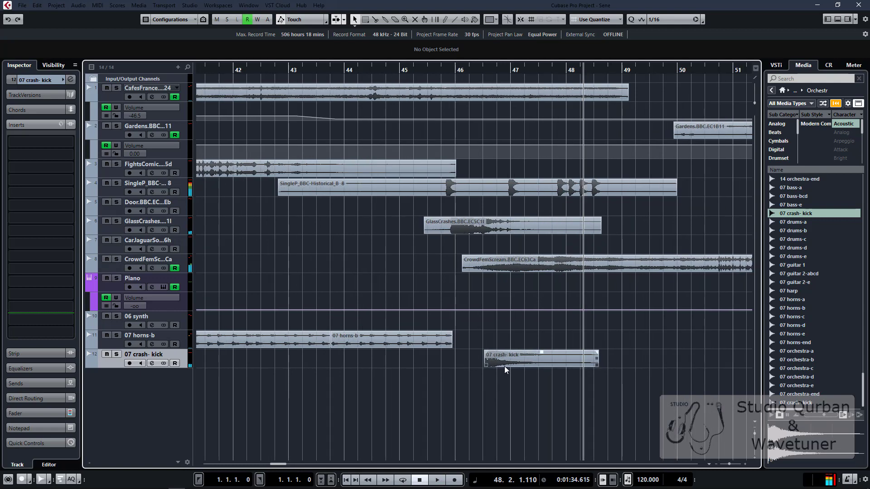
click(507, 362)
key(Delete)
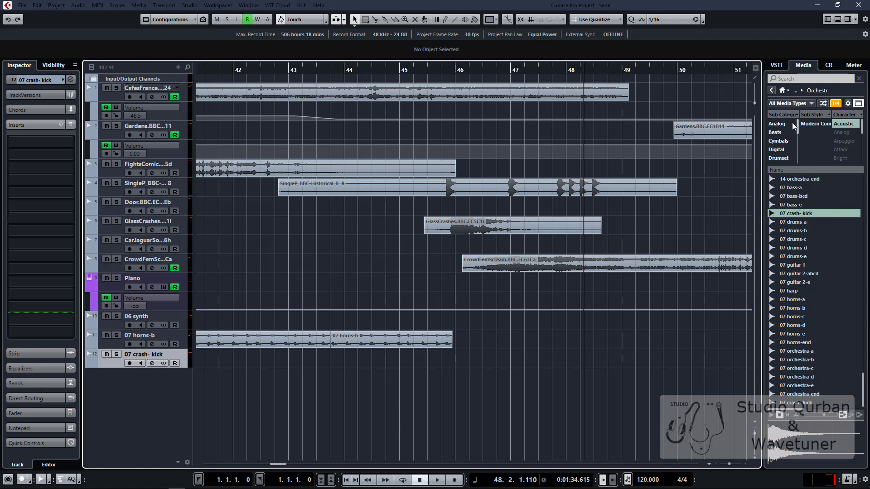
Step: Filter the orchestral loops to the Section subcategory and add 01 strings-a to the project on a new track
drag(792, 123, 796, 140)
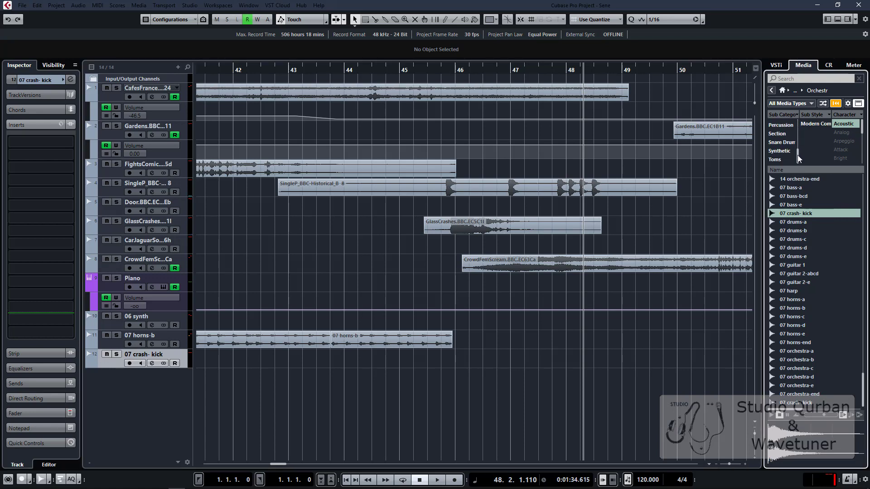
click(781, 135)
click(801, 207)
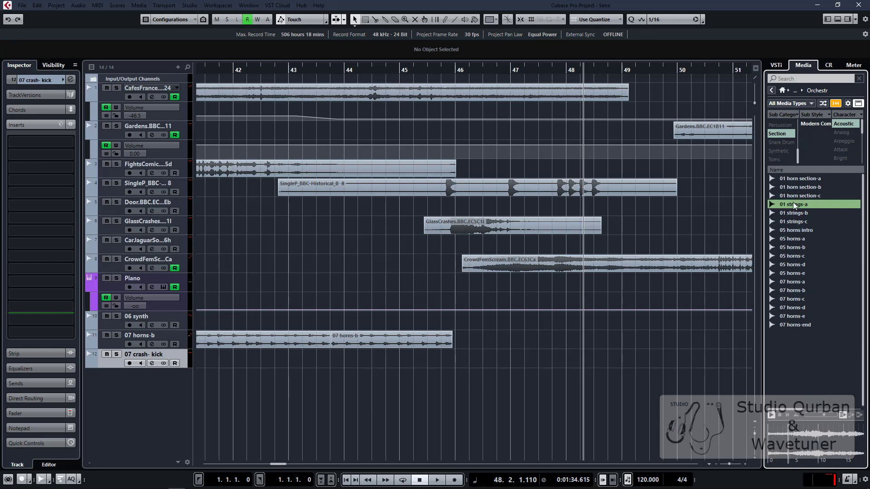
scroll(421, 386, down, 6)
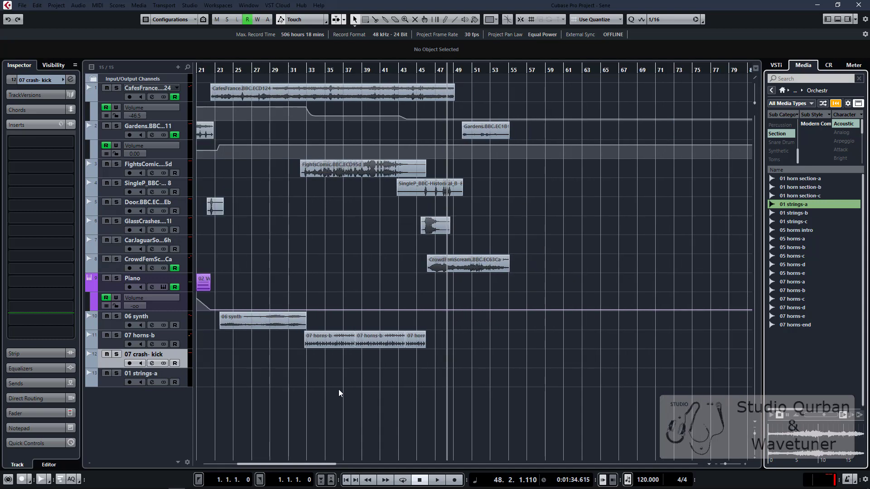
Step: Move the 01 strings-a clip to start at 47.2.4.88, between the second and third shots
scroll(330, 390, left, 4)
drag(254, 376, 656, 383)
scroll(637, 410, up, 5)
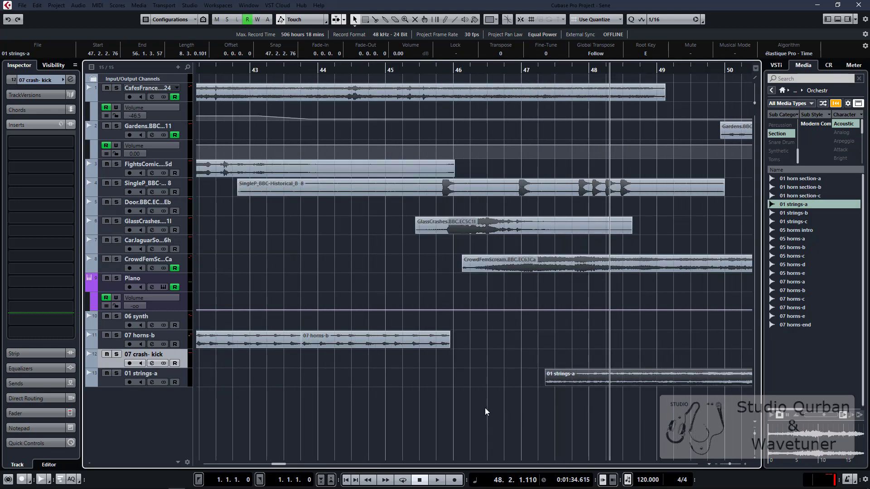
scroll(485, 408, up, 2)
drag(340, 377, 349, 375)
Step: Play back from about 45.3 through the shots to hear how the strings enter
click(197, 382)
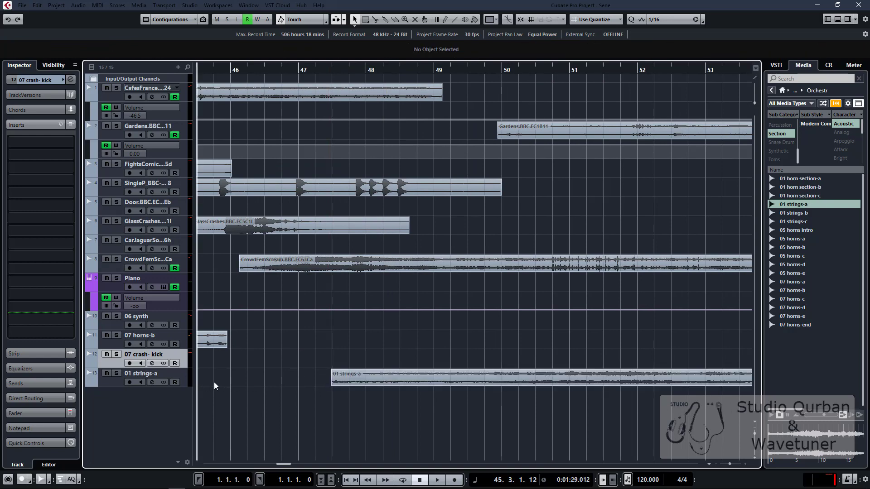
scroll(277, 398, down, 1)
key(f)
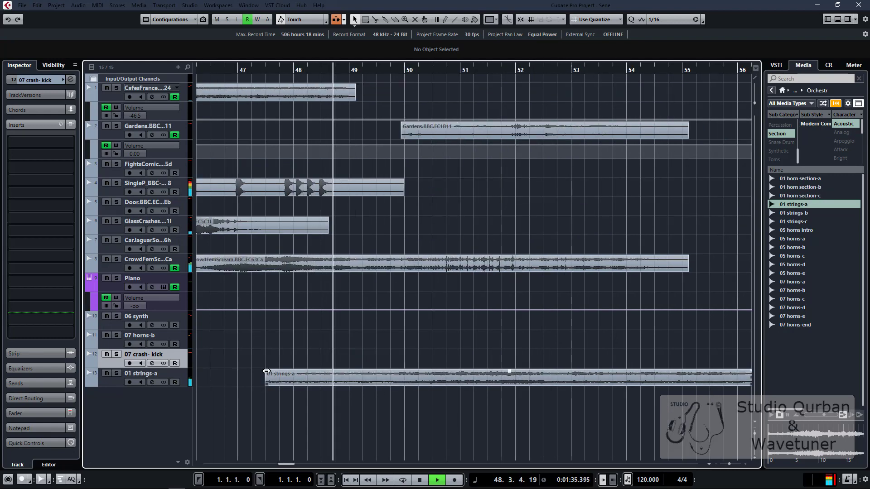
Step: Give the 01 strings-a clip a 0.0.2.74 fade-in and a 1.1.0.45 fade-out, listening through to its end
click(265, 379)
key(g)
key(g)
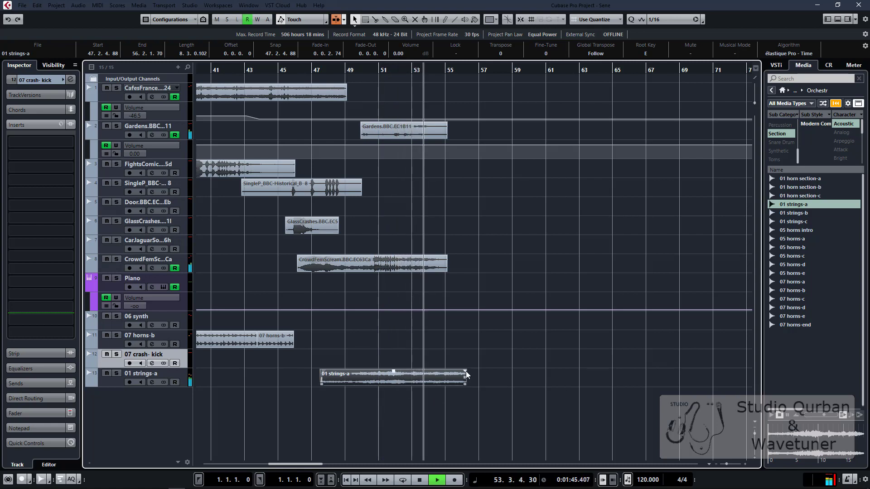
drag(465, 371, 445, 372)
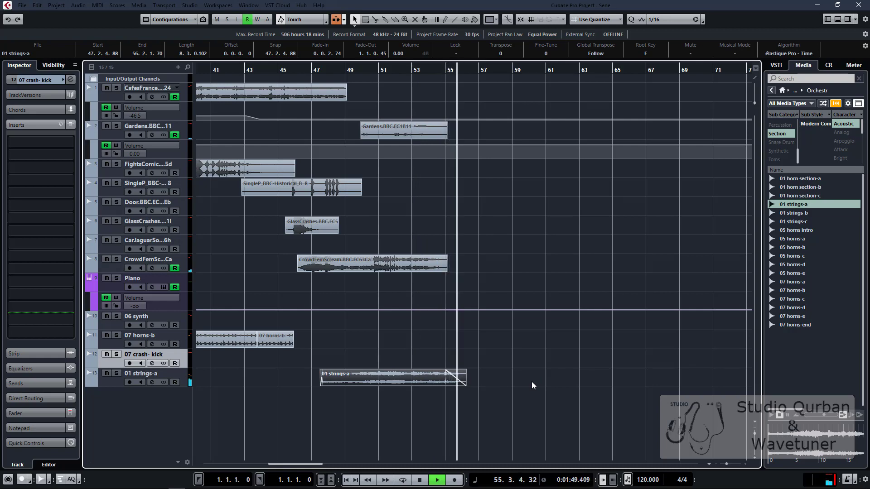
key(space)
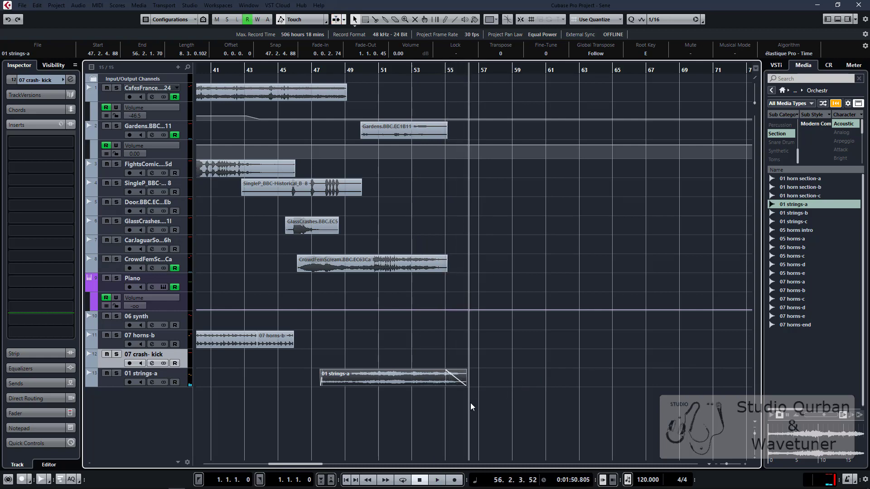
Step: Hide the media browser zone and the transport bar to enlarge the arrangement area
scroll(472, 403, down, 3)
scroll(471, 403, left, 3)
scroll(510, 400, down, 4)
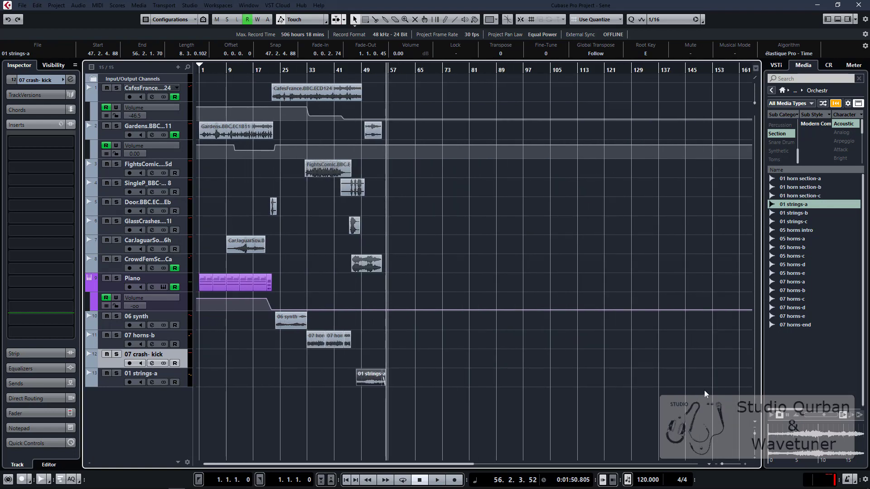
key(ctrl+alt+t)
key(ctrl+alt+r)
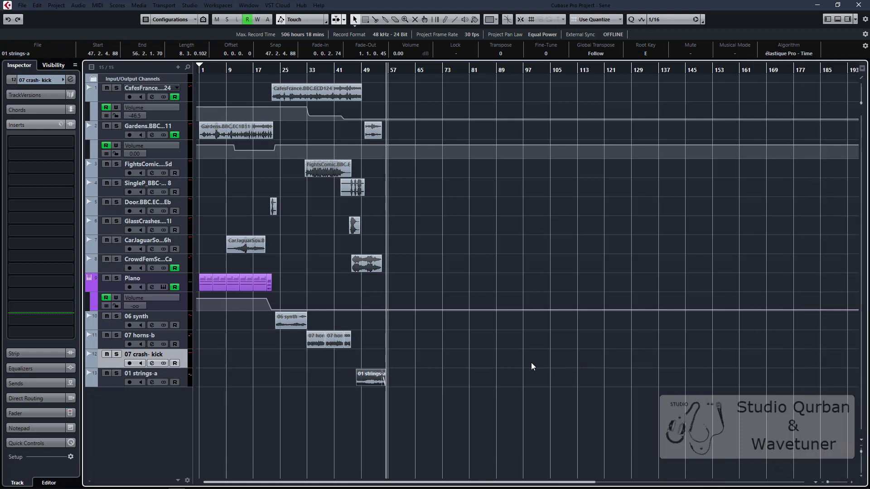
Step: Fit the whole scene across the arrangement and play it back from the beginning
scroll(285, 397, up, 2)
scroll(320, 388, up, 2)
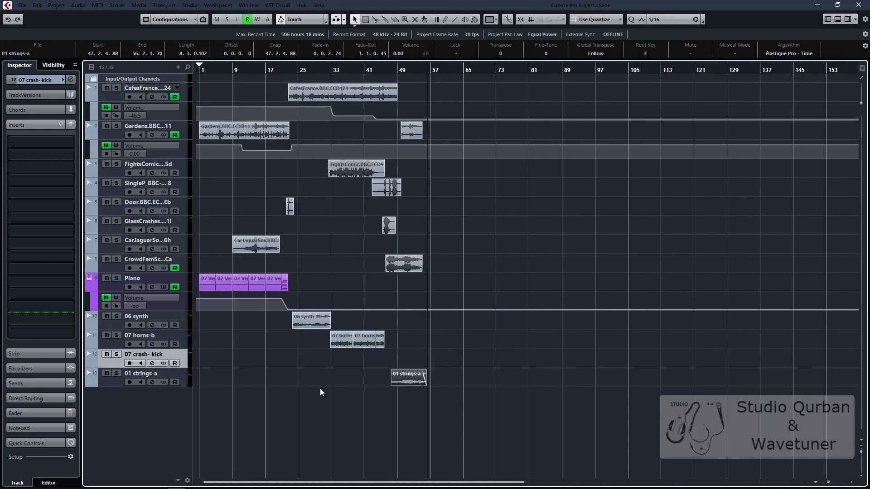
scroll(333, 380, up, 2)
scroll(339, 382, left, 5)
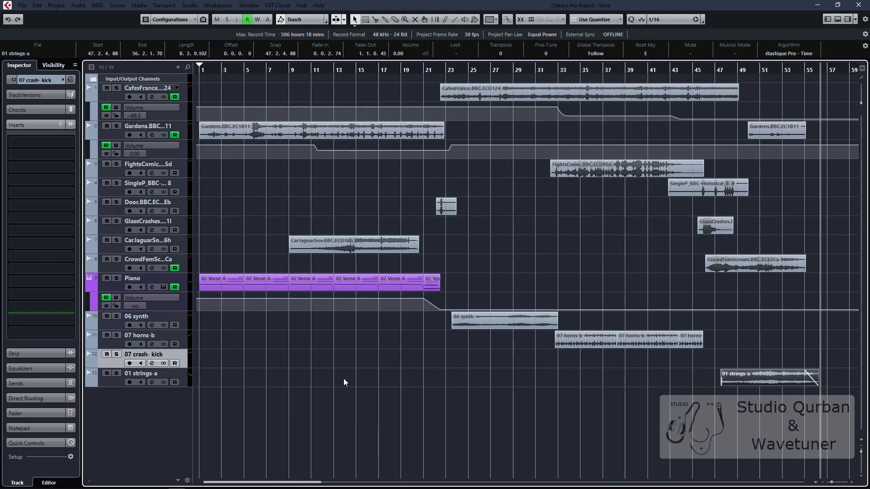
key(Home)
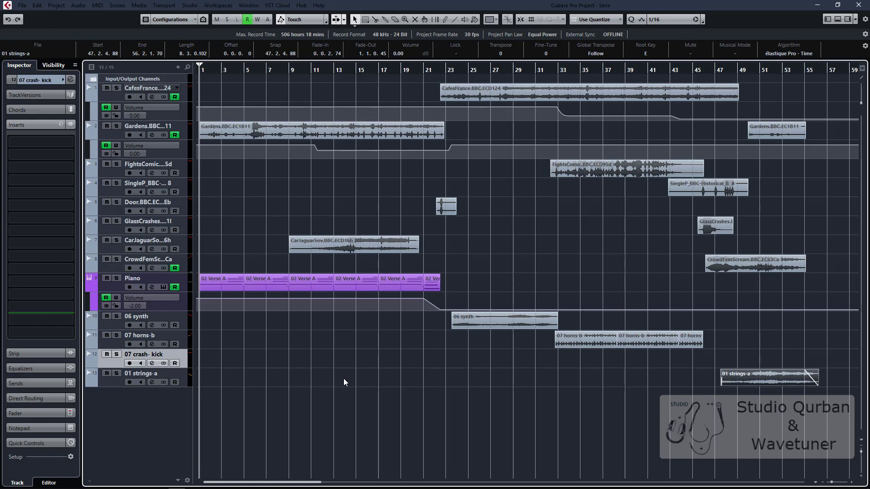
key(space)
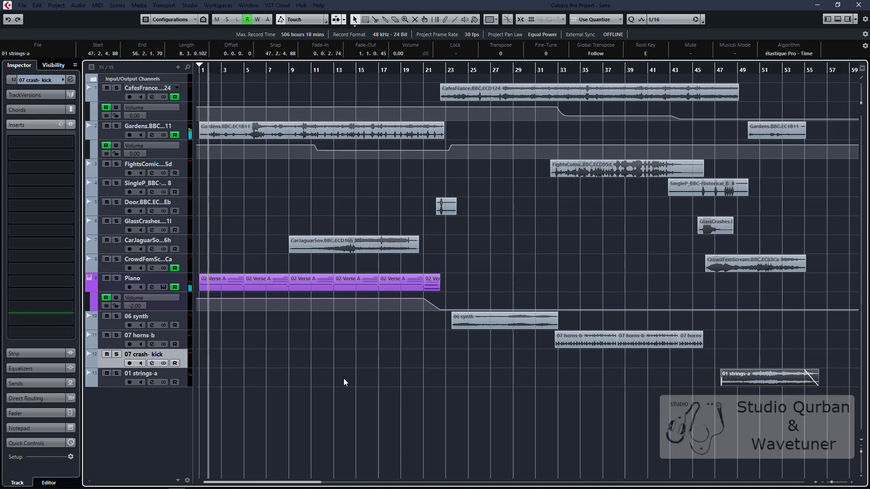